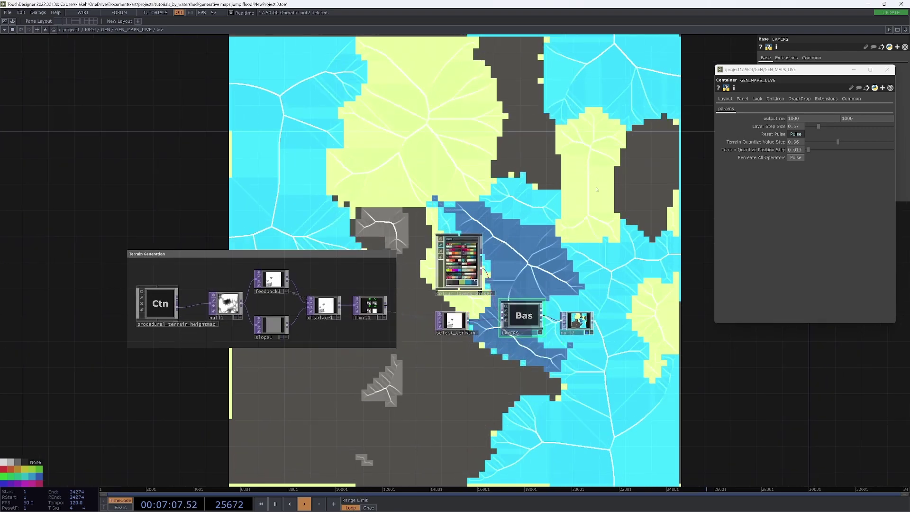
Create a Select TOP beside the layers' output Null and have it reference null2
{"action": "left_click_drag", "start_coordinate": [613, 211], "coordinate": [529, 202]}
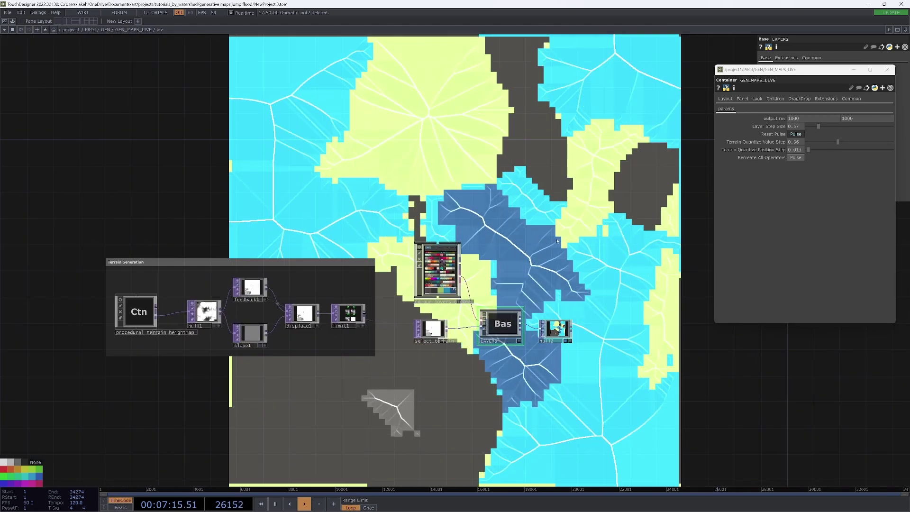
{"action": "key", "text": "Tab"}
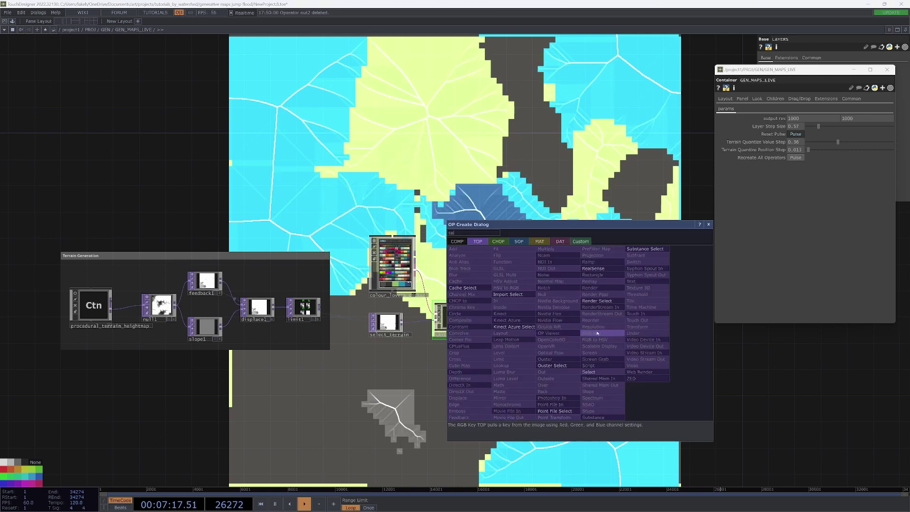
{"action": "left_click", "coordinate": [589, 371]}
{"action": "left_click", "coordinate": [576, 317]}
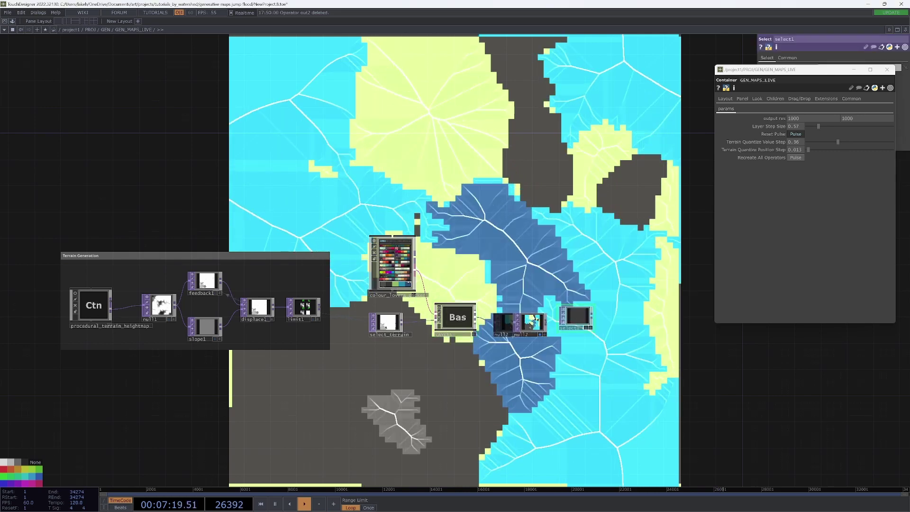
{"action": "left_click_drag", "start_coordinate": [646, 295], "coordinate": [626, 256]}
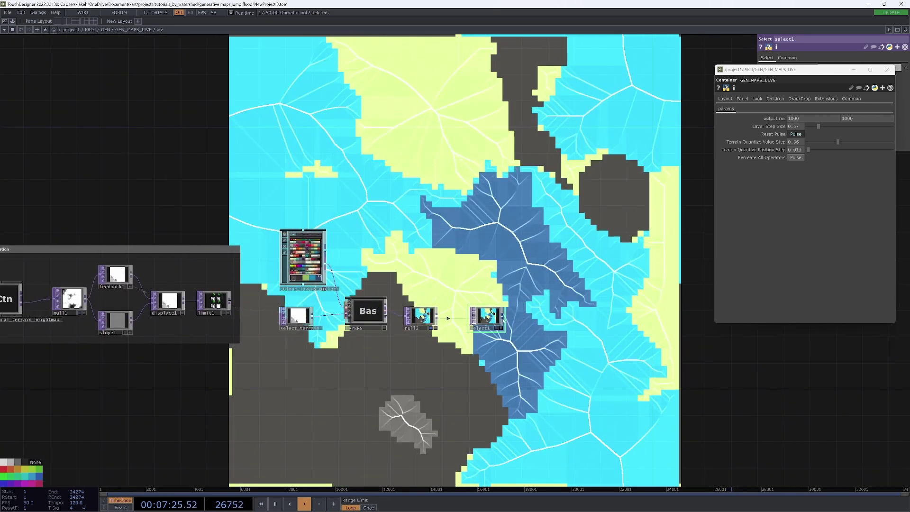
Add an Edge TOP after the new Select, close the floating parameter window and enable Comp Over Input
{"action": "key", "text": "Tab"}
{"action": "type", "text": "e"}
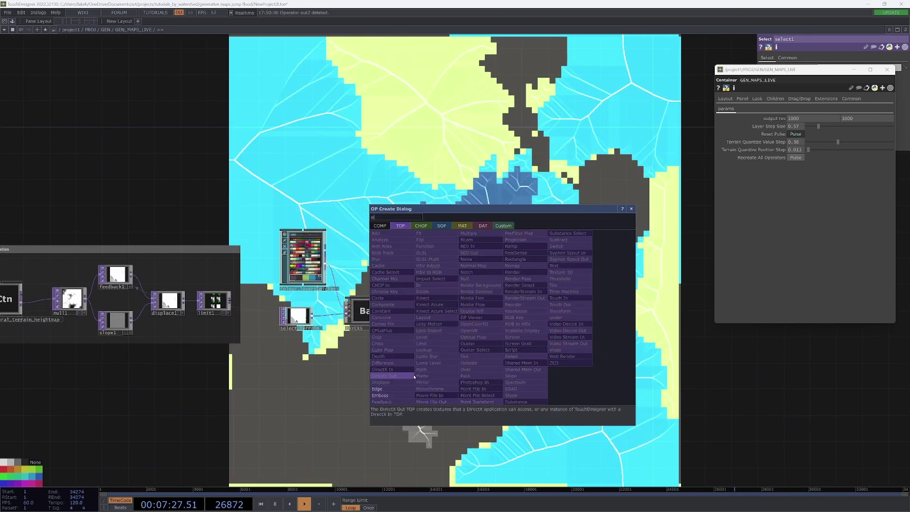
{"action": "left_click", "coordinate": [398, 388]}
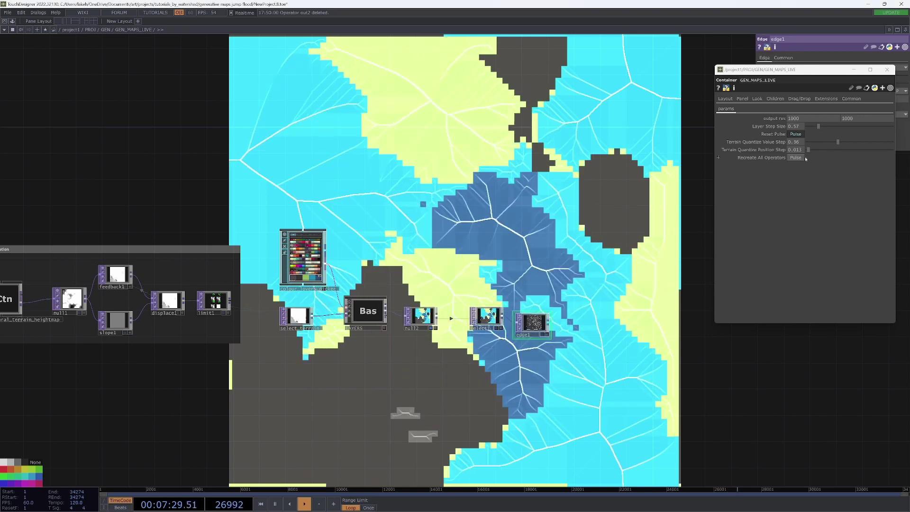
{"action": "left_click", "coordinate": [887, 69]}
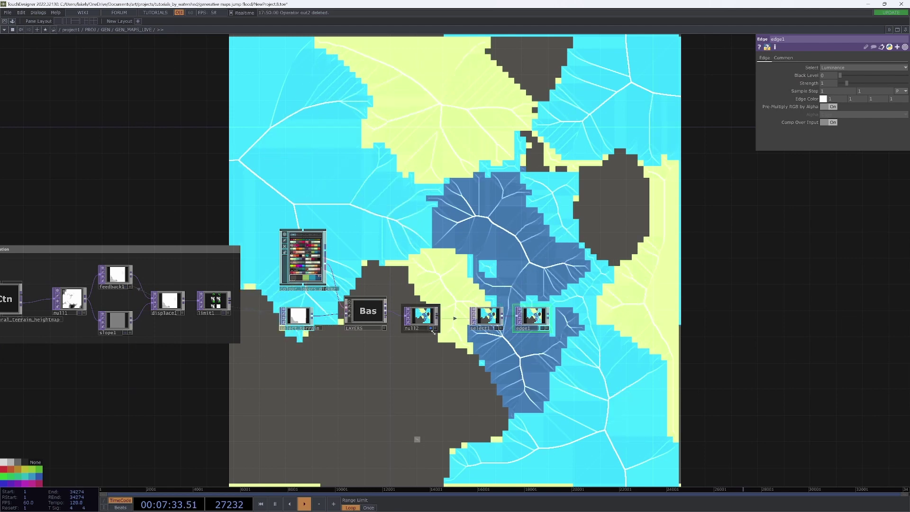
Attach a Null TOP to the Edge output and show it as the network background
{"action": "left_click", "coordinate": [533, 318]}
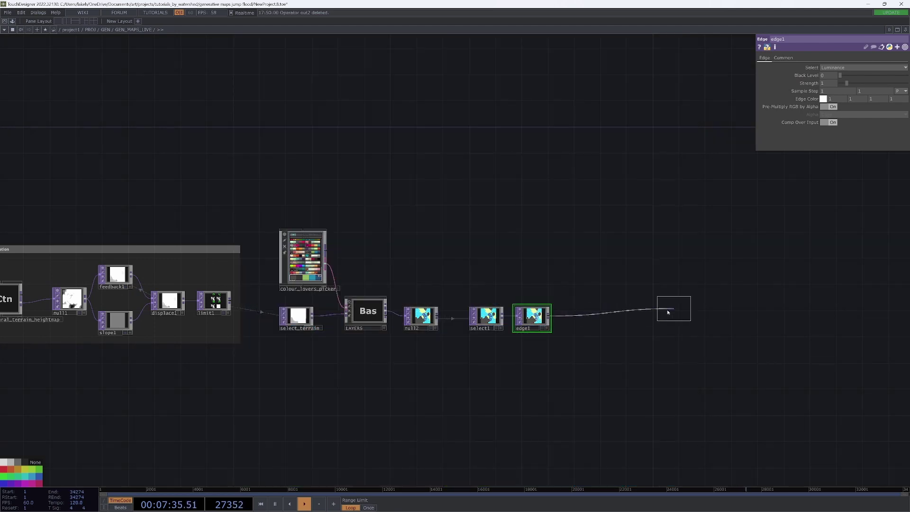
{"action": "left_click", "coordinate": [634, 323]}
{"action": "left_click", "coordinate": [653, 328]}
{"action": "left_click_drag", "start_coordinate": [593, 193], "coordinate": [619, 213]}
{"action": "left_click", "coordinate": [650, 325]}
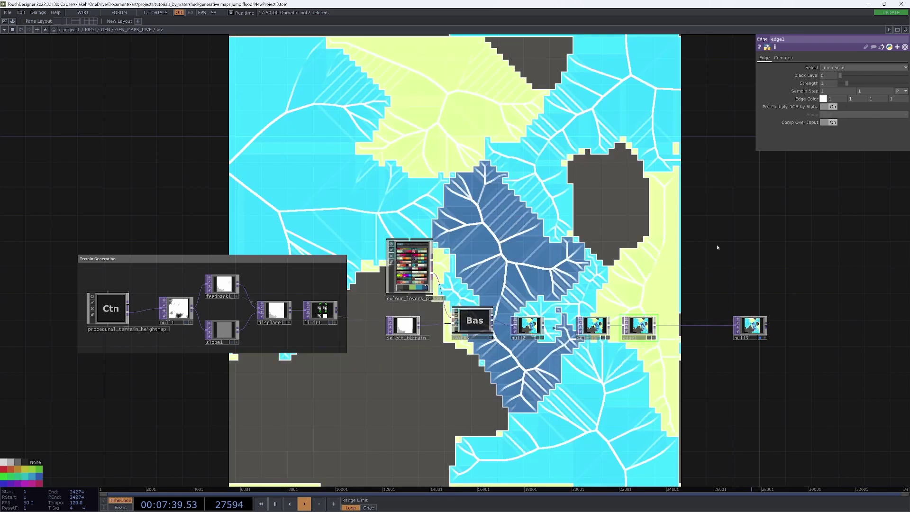
Move the Edge TOP below the main row and feed it from a new Select TOP referencing limit1
{"action": "left_click_drag", "start_coordinate": [639, 325], "coordinate": [639, 365]}
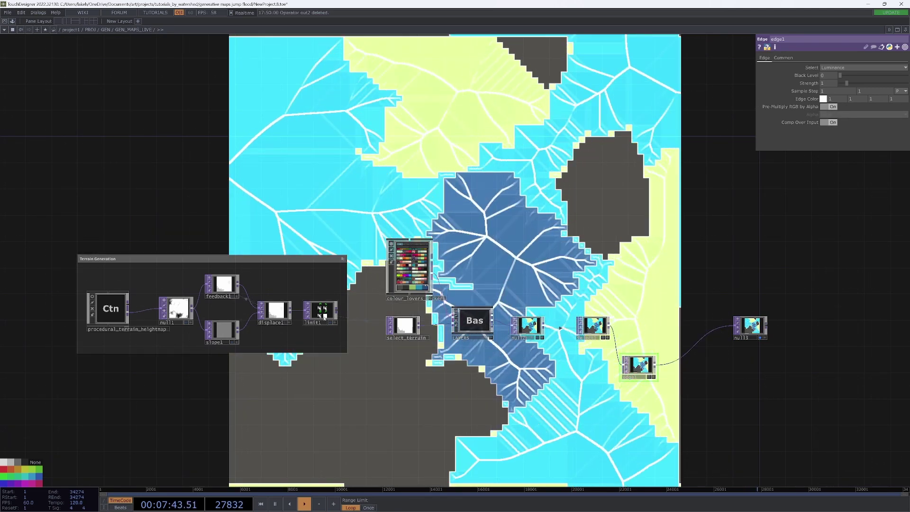
{"action": "key", "text": "Tab"}
{"action": "left_click", "coordinate": [431, 443]}
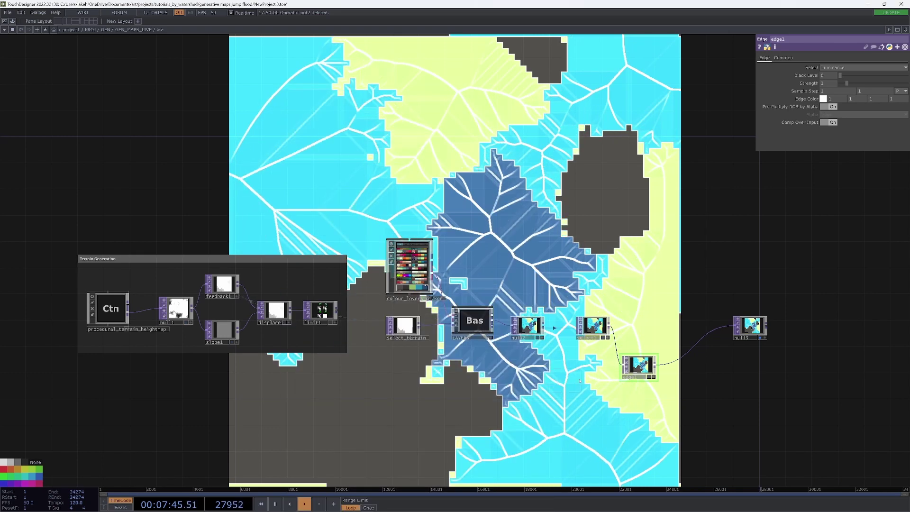
{"action": "left_click", "coordinate": [580, 381]}
{"action": "left_click_drag", "start_coordinate": [320, 311], "coordinate": [580, 380]}
{"action": "left_click_drag", "start_coordinate": [608, 420], "coordinate": [596, 413]}
{"action": "scroll", "coordinate": [596, 414], "scroll_direction": "up", "scroll_amount": 5}
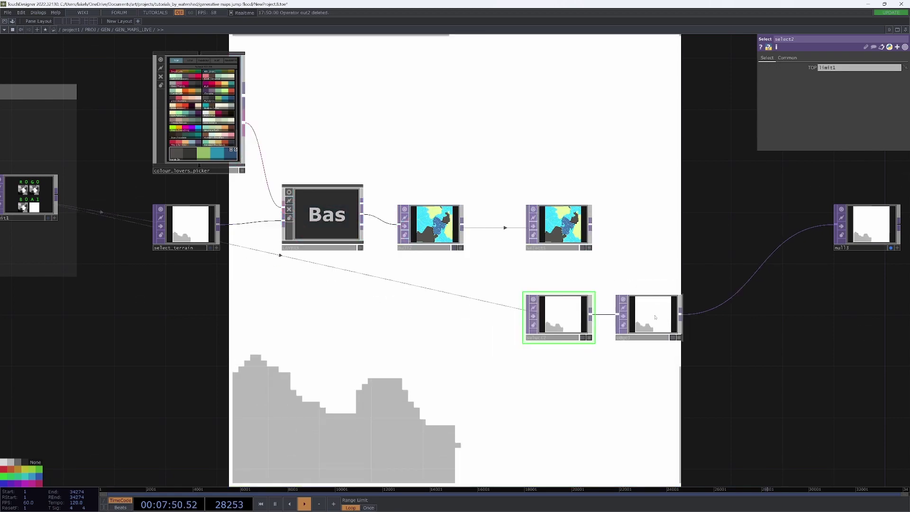
Turn off Comp Over Input on the Edge TOP to output only the terrain outlines
{"action": "left_click", "coordinate": [655, 317]}
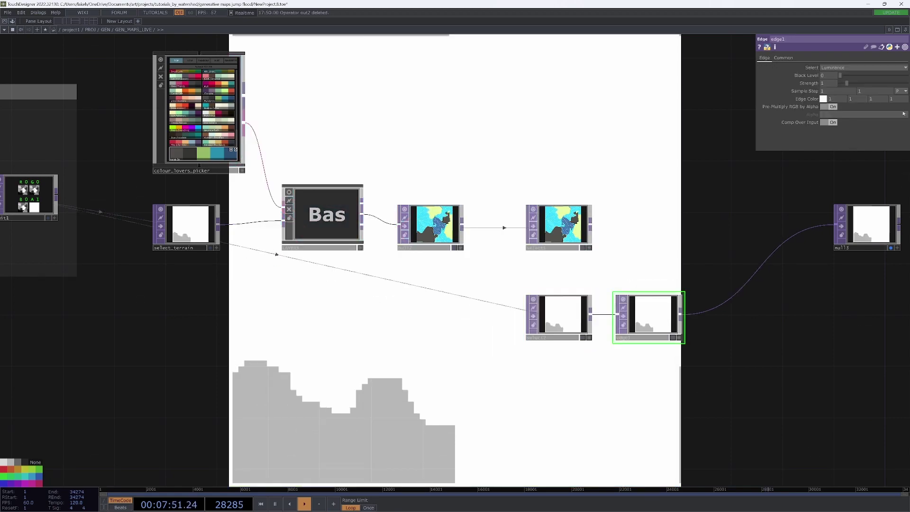
{"action": "left_click", "coordinate": [833, 123]}
{"action": "scroll", "coordinate": [635, 330], "scroll_direction": "up", "scroll_amount": 7}
{"action": "scroll", "coordinate": [682, 341], "scroll_direction": "down", "scroll_amount": 5}
{"action": "left_click_drag", "start_coordinate": [770, 172], "coordinate": [535, 160]}
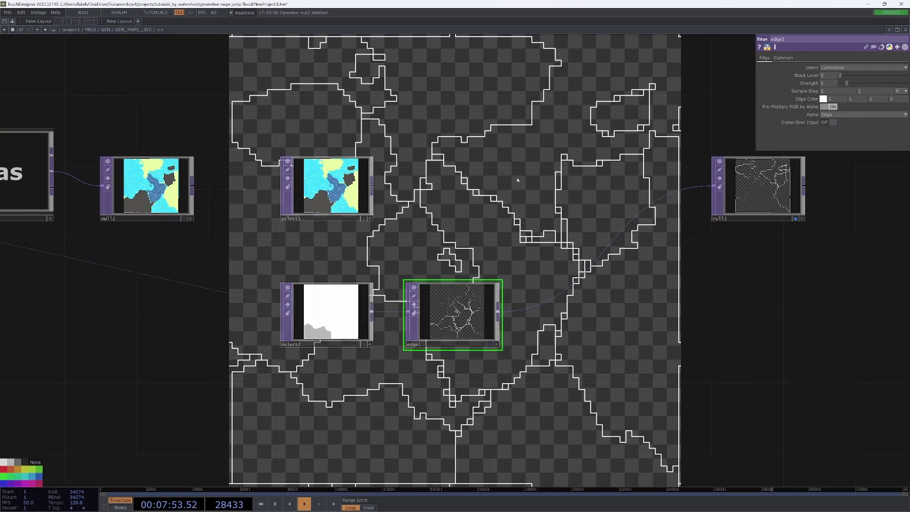
Add a Composite TOP that combines the colour map Select with the Edge output and feeds the final Null
{"action": "left_click_drag", "start_coordinate": [394, 239], "coordinate": [534, 289]}
{"action": "right_click", "coordinate": [512, 236]}
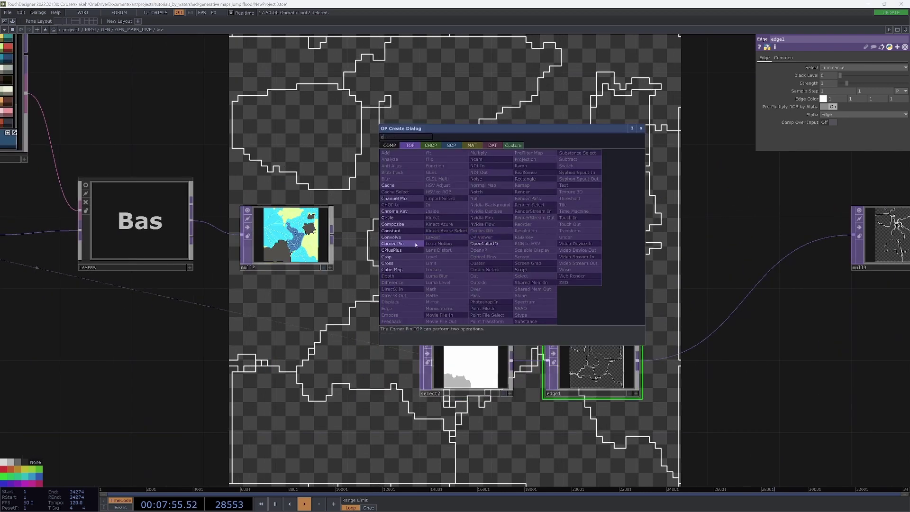
{"action": "left_click", "coordinate": [392, 224]}
{"action": "left_click", "coordinate": [664, 219]}
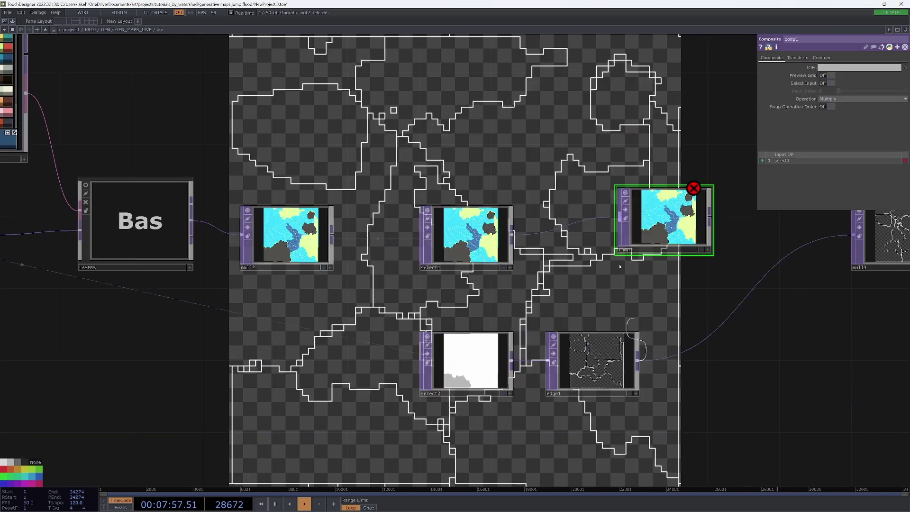
{"action": "left_click", "coordinate": [617, 236]}
{"action": "left_click_drag", "start_coordinate": [673, 213], "coordinate": [710, 267]}
{"action": "left_click", "coordinate": [854, 235]}
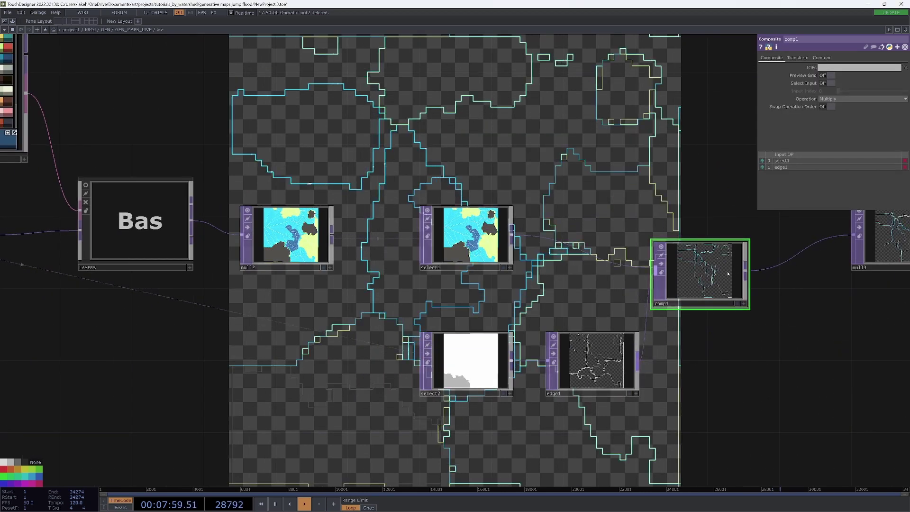
Set the Composite operation to Over and reorder its inputs so edge1 comes before select1
{"action": "left_click", "coordinate": [845, 101]}
{"action": "left_click", "coordinate": [873, 163]}
{"action": "left_click_drag", "start_coordinate": [734, 122], "coordinate": [604, 116]}
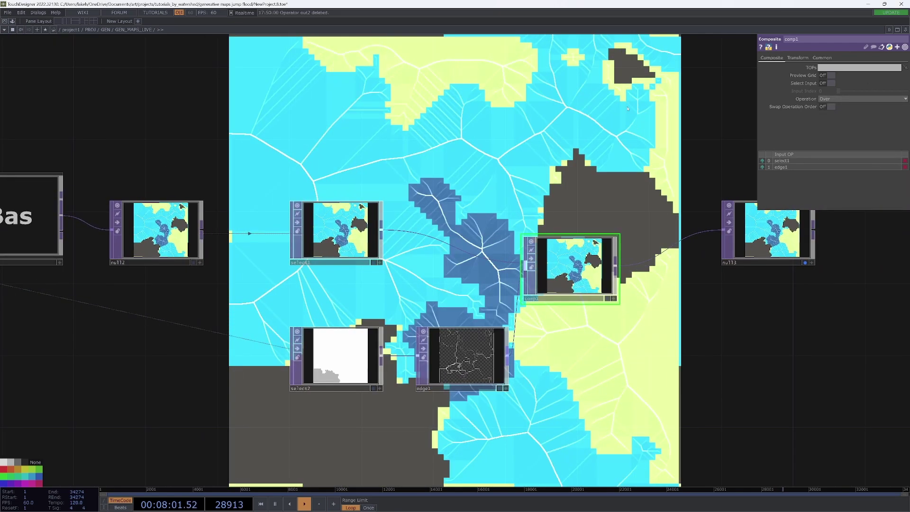
{"action": "left_click_drag", "start_coordinate": [762, 167], "coordinate": [761, 161]}
{"action": "left_click_drag", "start_coordinate": [624, 152], "coordinate": [596, 183]}
{"action": "scroll", "coordinate": [596, 183], "scroll_direction": "down", "scroll_amount": 5}
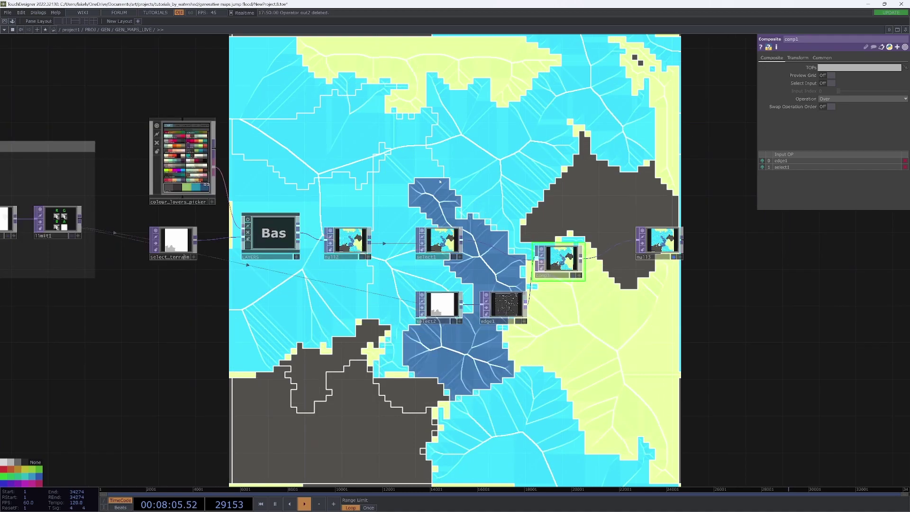
Rearrange the Select, Edge, Composite and final Null operators into a tidy, aligned layout
{"action": "left_click_drag", "start_coordinate": [559, 220], "coordinate": [510, 262]}
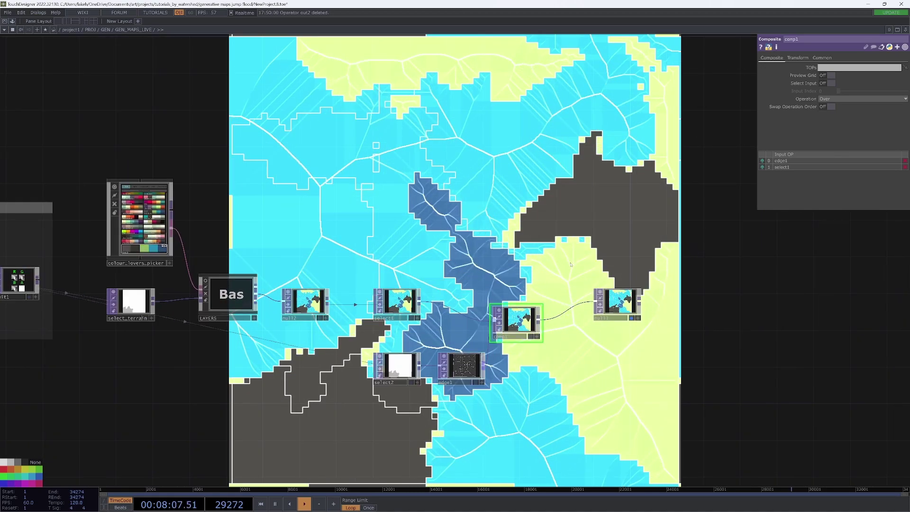
{"action": "left_click_drag", "start_coordinate": [403, 273], "coordinate": [509, 259]}
{"action": "left_click_drag", "start_coordinate": [723, 294], "coordinate": [679, 311]}
{"action": "left_click_drag", "start_coordinate": [645, 210], "coordinate": [704, 228]}
{"action": "left_click_drag", "start_coordinate": [562, 240], "coordinate": [573, 253]}
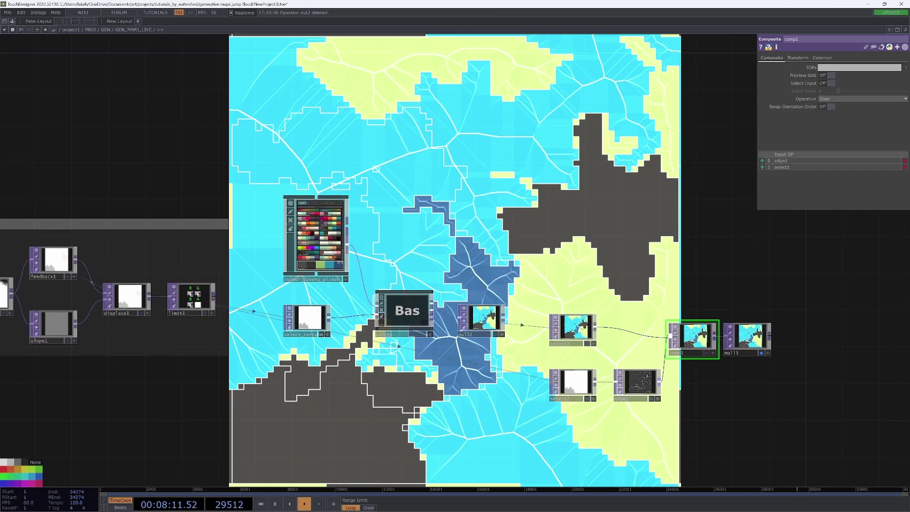
{"action": "left_click_drag", "start_coordinate": [693, 339], "coordinate": [693, 330]}
{"action": "left_click_drag", "start_coordinate": [748, 340], "coordinate": [747, 330]}
{"action": "left_click_drag", "start_coordinate": [539, 205], "coordinate": [425, 169]}
{"action": "left_click_drag", "start_coordinate": [303, 199], "coordinate": [506, 207]}
{"action": "left_click", "coordinate": [494, 293]}
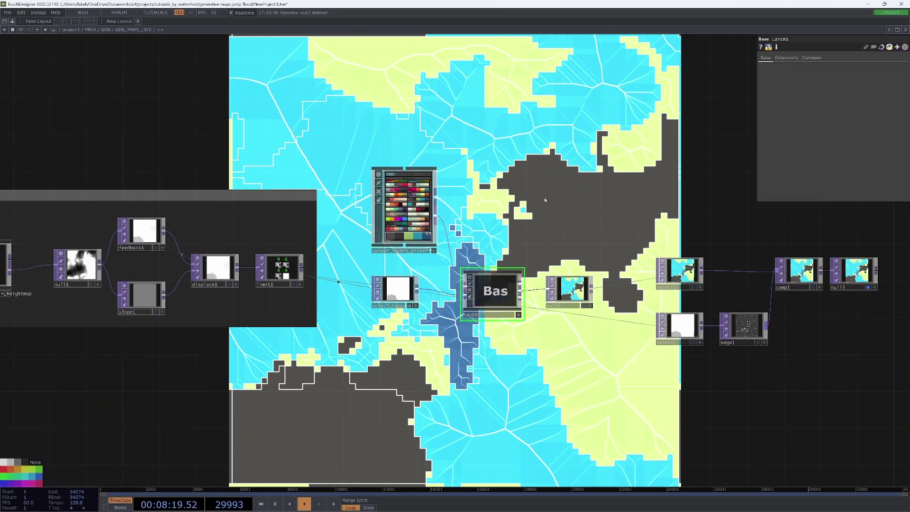
{"action": "left_click_drag", "start_coordinate": [547, 183], "coordinate": [502, 174]}
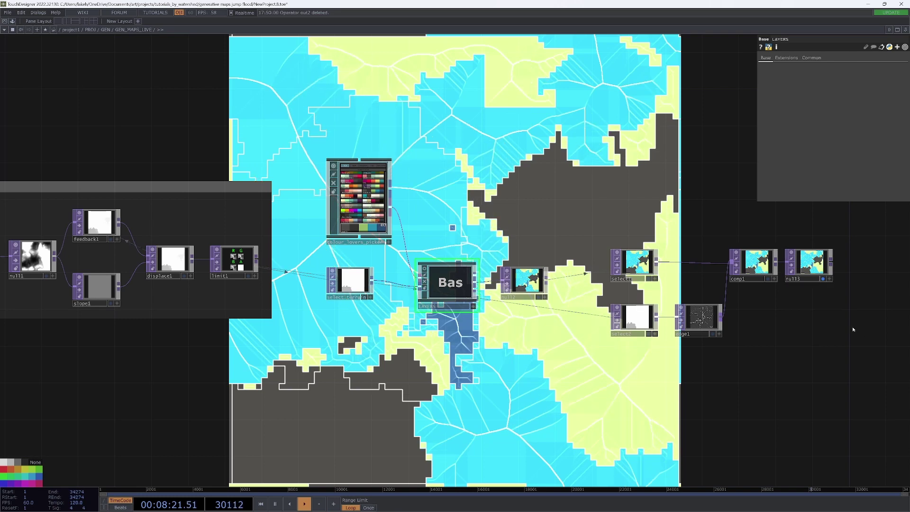
{"action": "right_click_drag", "start_coordinate": [867, 334], "coordinate": [605, 245]}
{"action": "left_click_drag", "start_coordinate": [806, 263], "coordinate": [796, 282]}
{"action": "left_click_drag", "start_coordinate": [868, 310], "coordinate": [676, 306]}
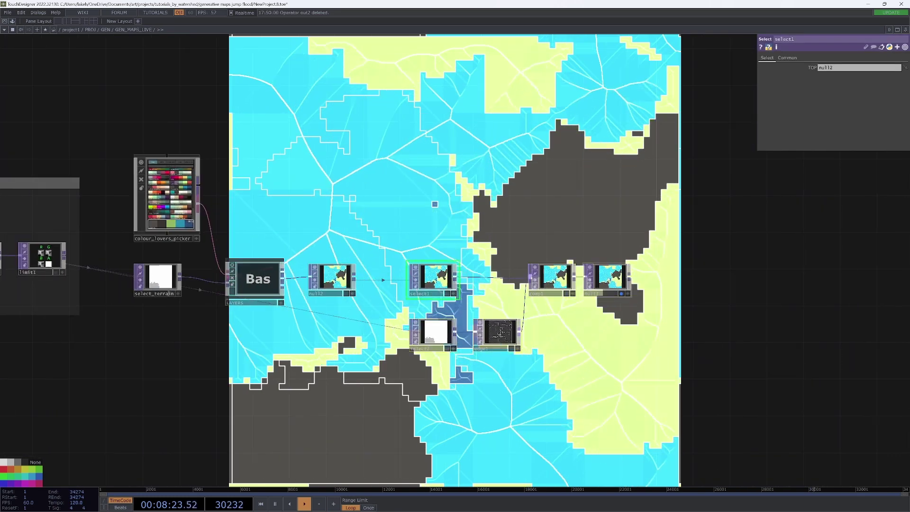
Insert a Noise TOP between the Composite and the final Null, using Random (GPU) noise with a frame-driven seed
{"action": "left_click_drag", "start_coordinate": [608, 277], "coordinate": [635, 303]}
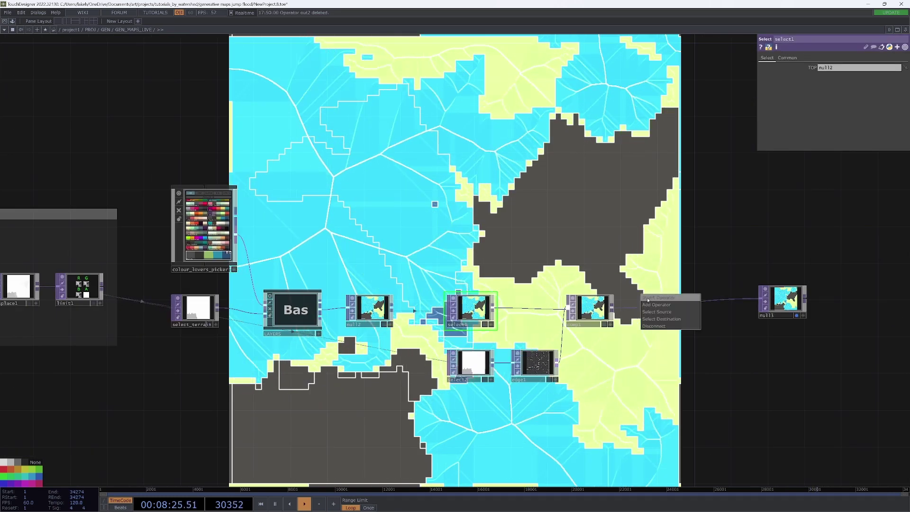
{"action": "left_click", "coordinate": [647, 298]}
{"action": "left_click", "coordinate": [621, 250]}
{"action": "left_click", "coordinate": [644, 309]}
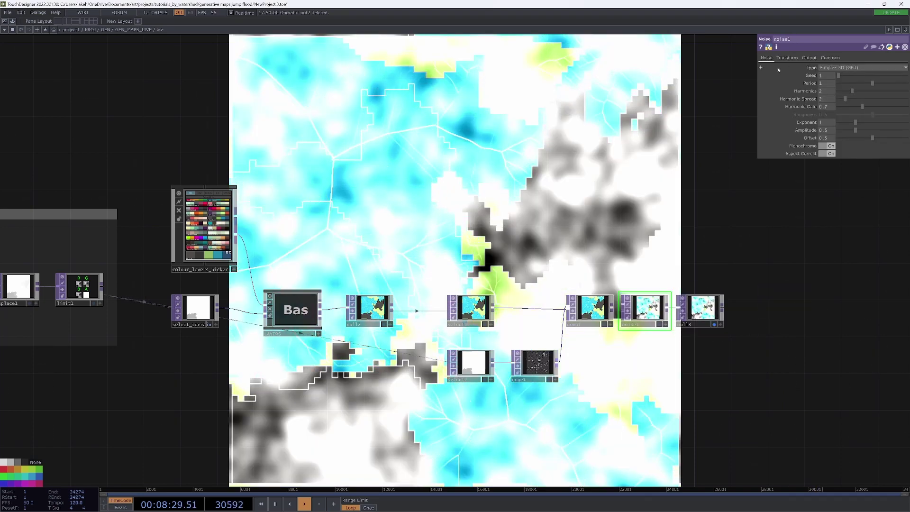
{"action": "left_click", "coordinate": [832, 68]}
{"action": "left_click", "coordinate": [837, 118]}
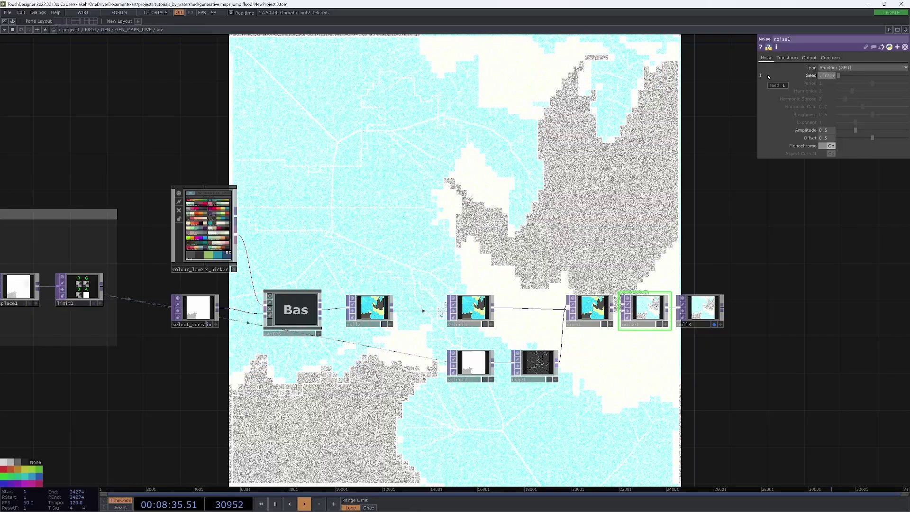
Set the Noise output RGB to Input - Noise with a noise scale of 0.02
{"action": "left_click", "coordinate": [809, 58]}
{"action": "left_click", "coordinate": [840, 68]}
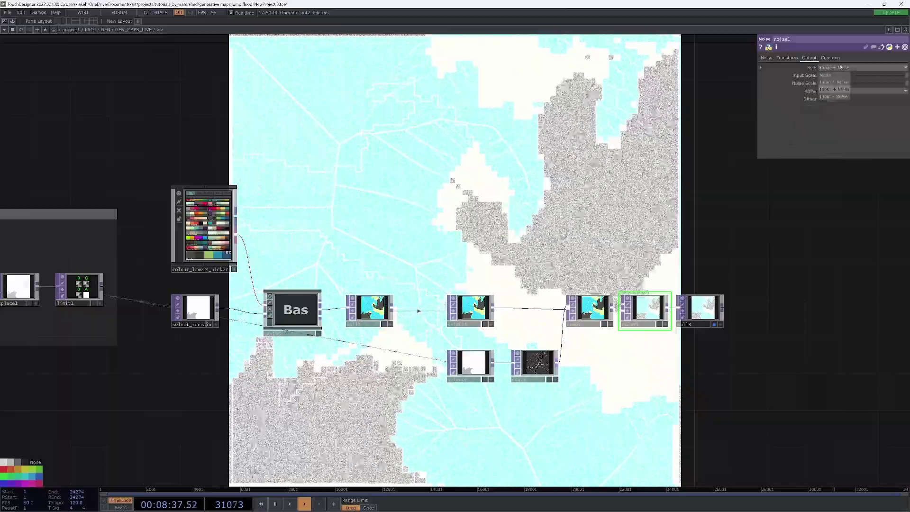
{"action": "left_click", "coordinate": [835, 96]}
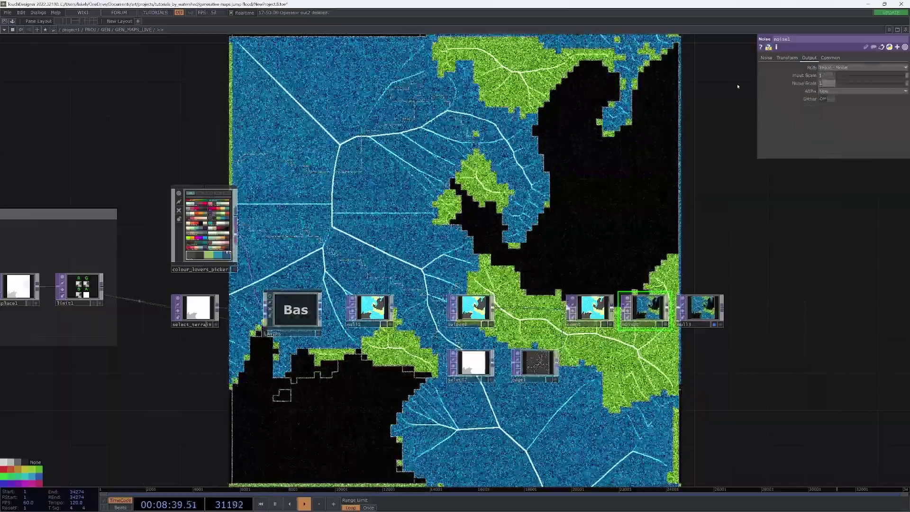
{"action": "type", "text": "0.02"}
{"action": "key", "text": "Return"}
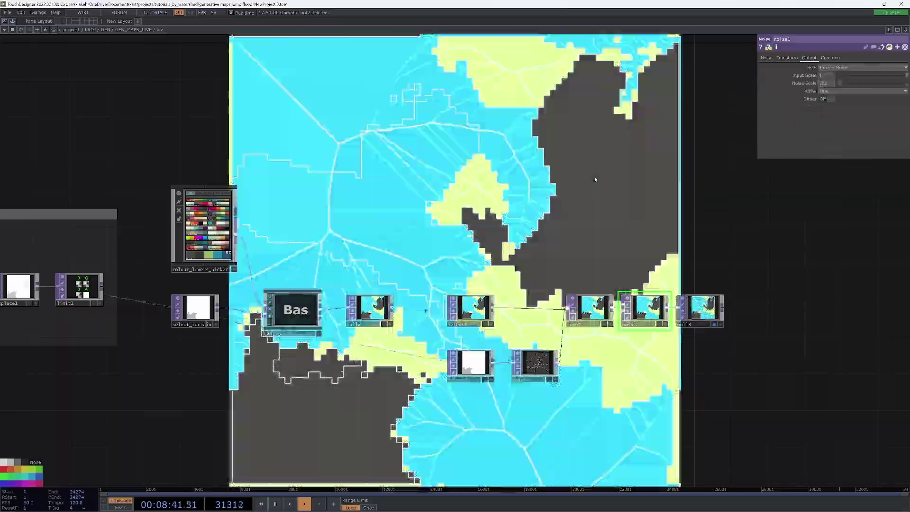
Insert a Transform TOP after the Noise, scale it to 0.97 on both axes and space the final Null further away
{"action": "left_click_drag", "start_coordinate": [595, 177], "coordinate": [446, 127]}
{"action": "left_click", "coordinate": [590, 259]}
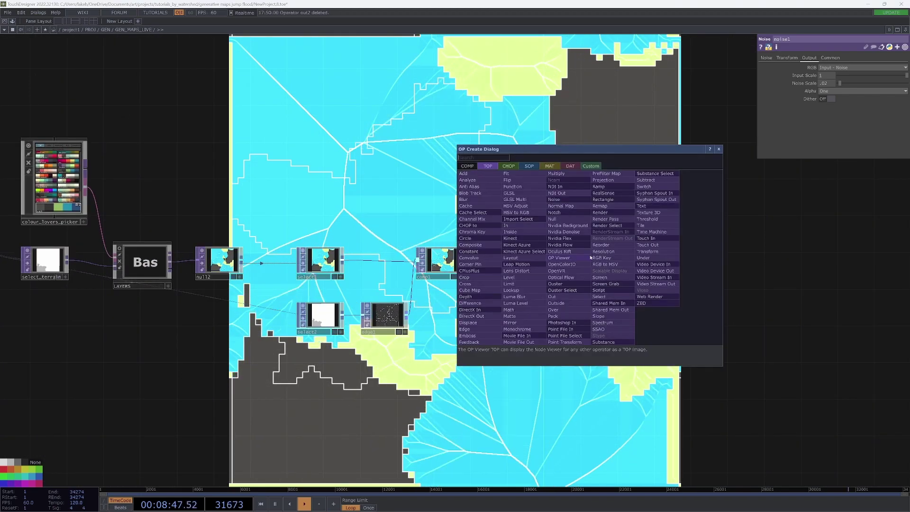
{"action": "left_click", "coordinate": [659, 251]}
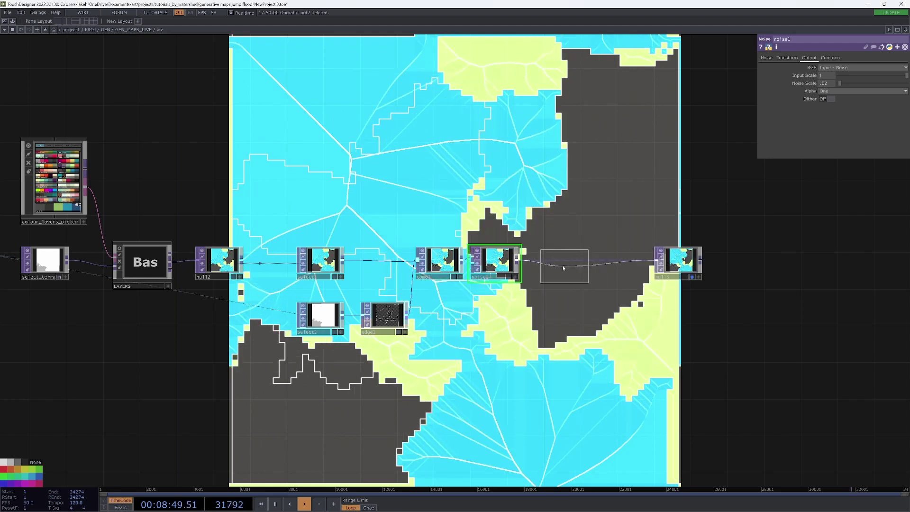
{"action": "left_click", "coordinate": [559, 263]}
{"action": "mouse_move", "coordinate": [811, 99]}
{"action": "middle_mouse_down"}
{"action": "mouse_move", "coordinate": [788, 98]}
{"action": "mouse_move", "coordinate": [798, 99]}
{"action": "middle_mouse_up"}
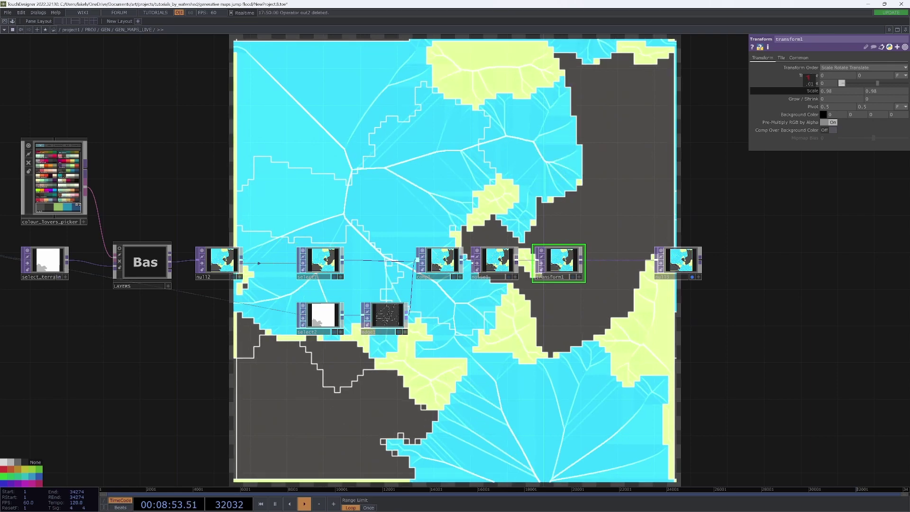
{"action": "left_click_drag", "start_coordinate": [648, 151], "coordinate": [651, 138]}
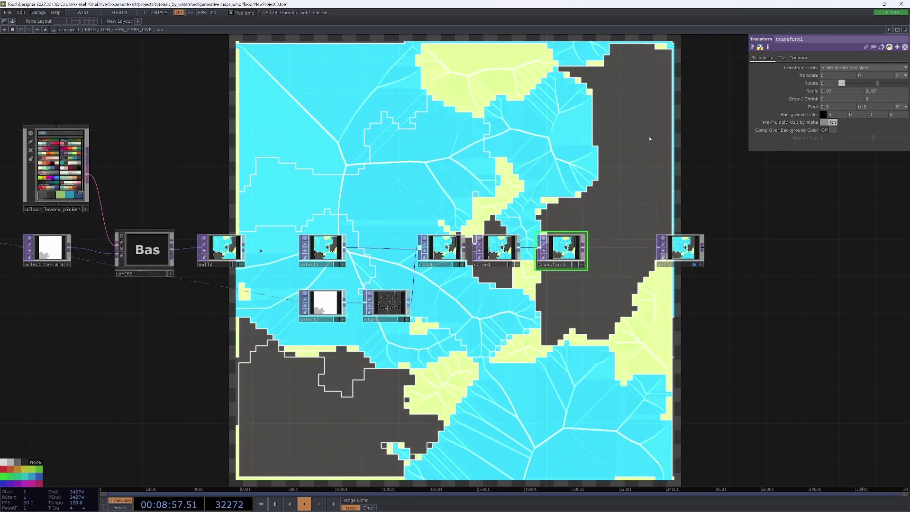
{"action": "left_click_drag", "start_coordinate": [674, 251], "coordinate": [720, 251]}
{"action": "left_click_drag", "start_coordinate": [633, 213], "coordinate": [654, 208]}
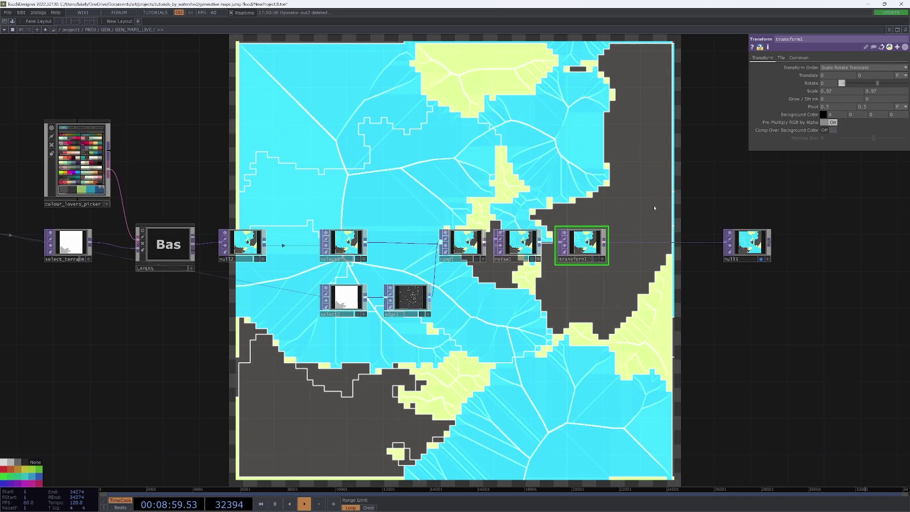
{"action": "right_click", "coordinate": [638, 242]}
{"action": "left_click", "coordinate": [652, 237]}
{"action": "type", "text": "noi"}
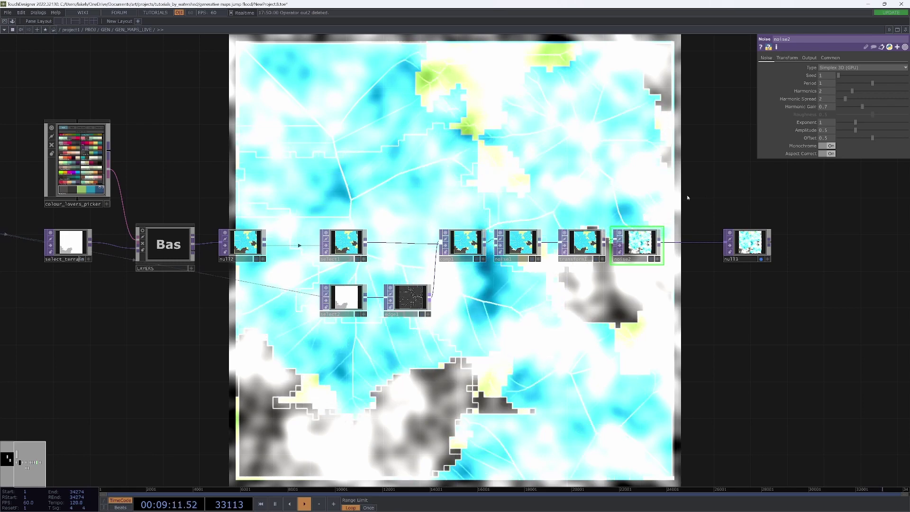
{"action": "key", "text": "Delete"}
Move the final Null beside the Transform TOP, enable Comp Over Background Color and set the background alpha to 1
{"action": "left_click_drag", "start_coordinate": [745, 243], "coordinate": [644, 244]}
{"action": "left_click", "coordinate": [830, 130]}
{"action": "scroll", "coordinate": [894, 115], "scroll_direction": "up", "scroll_amount": 1}
{"action": "scroll", "coordinate": [894, 115], "scroll_direction": "down", "scroll_amount": 1}
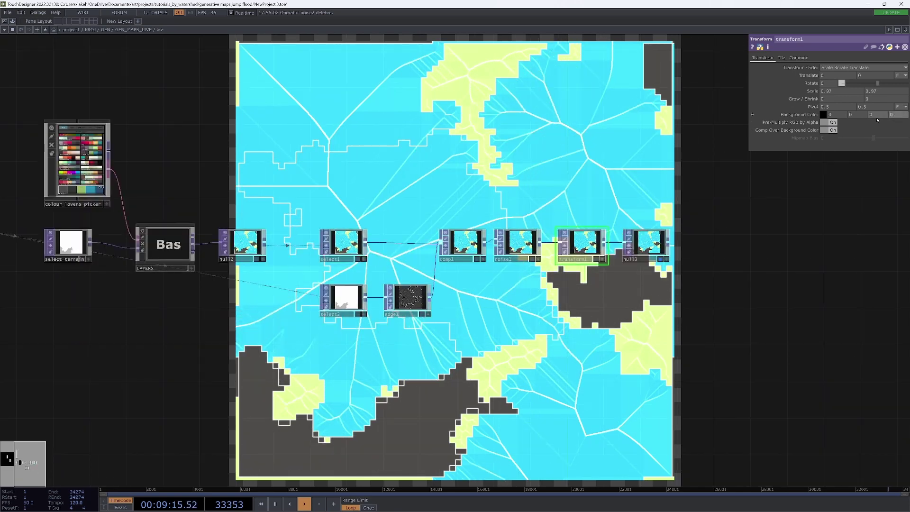
{"action": "middle_click_drag", "start_coordinate": [898, 115], "coordinate": [906, 106]}
{"action": "left_click", "coordinate": [809, 115]}
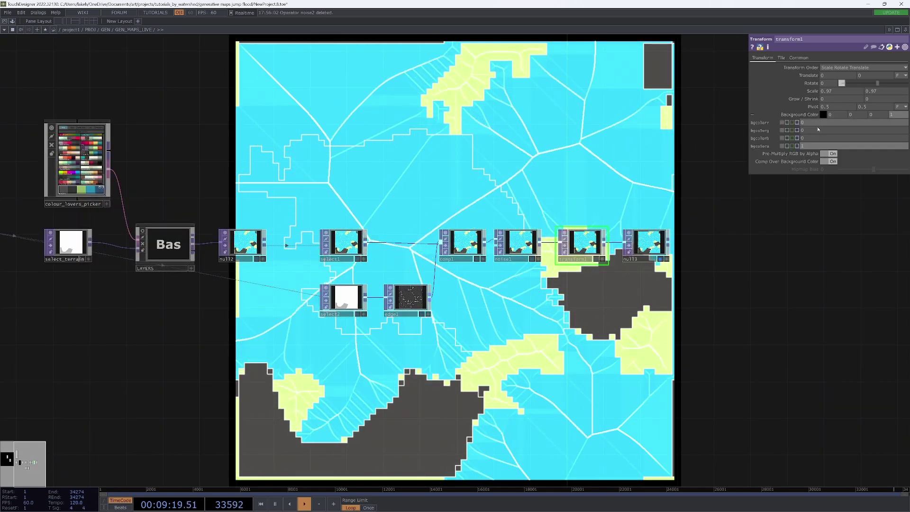
Set the Transform's background color to an off-white of 0.885, 0.8837, 0.8478
{"action": "left_click", "coordinate": [823, 115]}
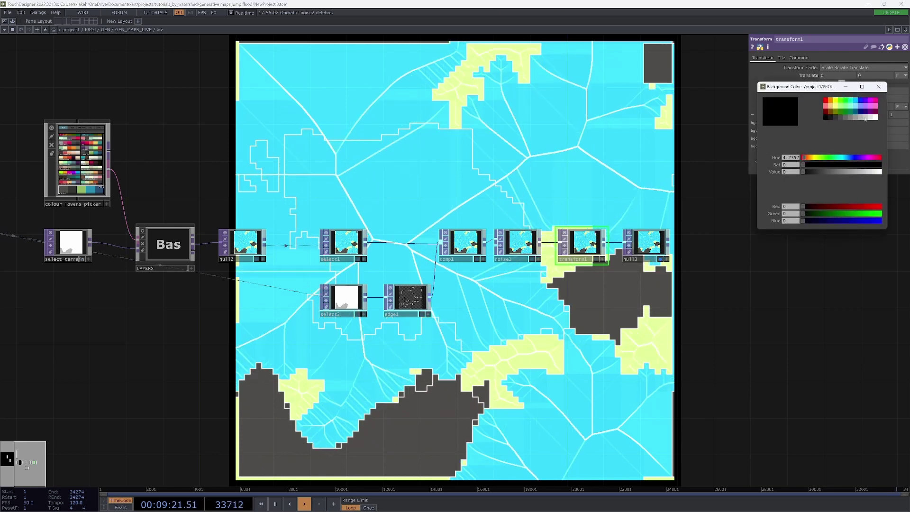
{"action": "left_click", "coordinate": [865, 118]}
{"action": "left_click", "coordinate": [818, 158]}
{"action": "left_click_drag", "start_coordinate": [864, 172], "coordinate": [871, 172]}
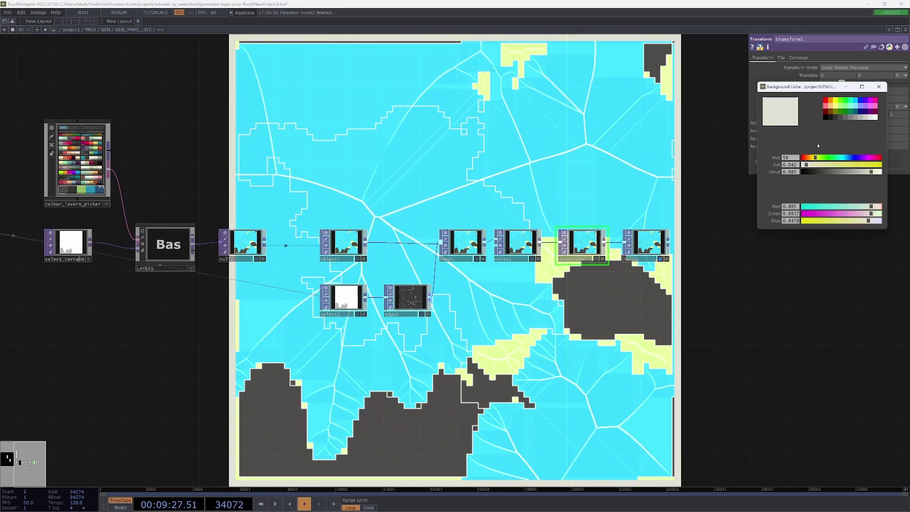
{"action": "left_click_drag", "start_coordinate": [477, 426], "coordinate": [491, 384]}
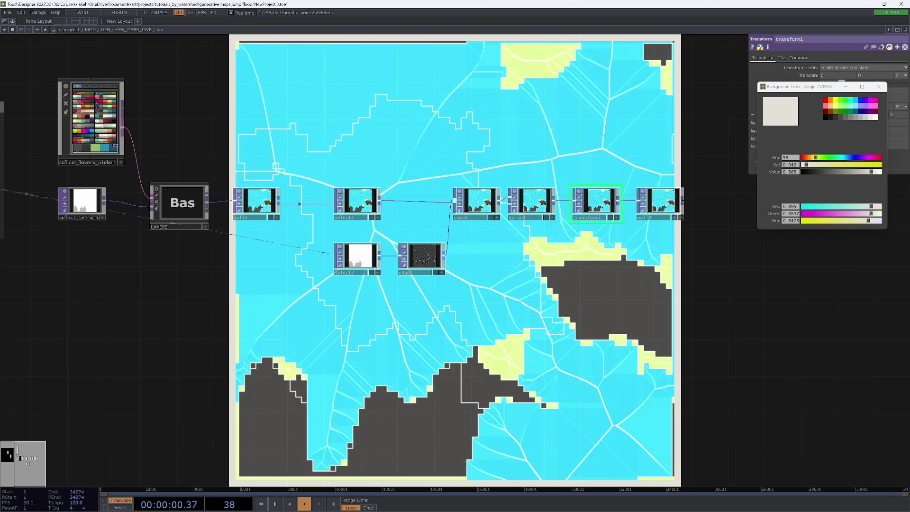
{"action": "left_click_drag", "start_coordinate": [521, 302], "coordinate": [562, 336]}
{"action": "left_click", "coordinate": [879, 87]}
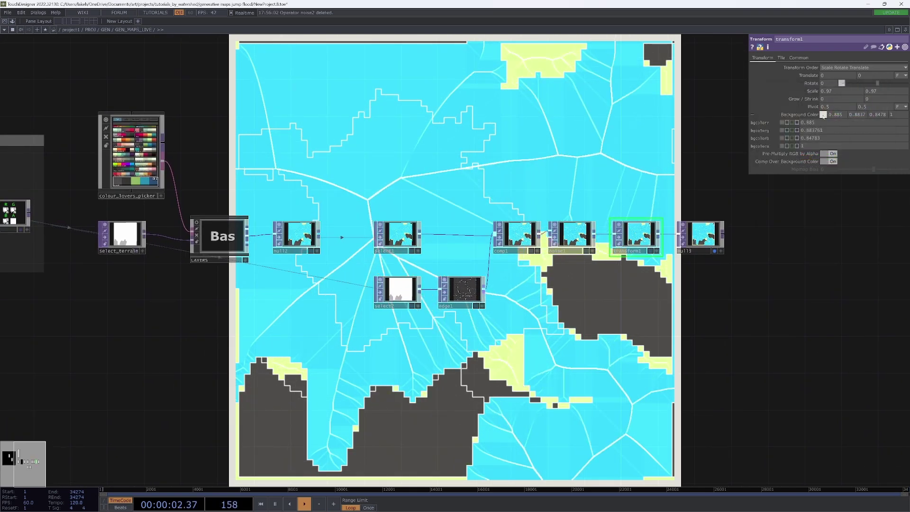
Set the Transform's scale to 0.95 on both axes
{"action": "mouse_move", "coordinate": [816, 100]}
{"action": "middle_mouse_down"}
{"action": "mouse_move", "coordinate": [806, 85]}
{"action": "mouse_move", "coordinate": [813, 93]}
{"action": "middle_mouse_up"}
{"action": "left_click_drag", "start_coordinate": [668, 319], "coordinate": [622, 323]}
{"action": "scroll", "coordinate": [673, 332], "scroll_direction": "down", "scroll_amount": 3}
{"action": "left_click_drag", "start_coordinate": [430, 228], "coordinate": [533, 259]}
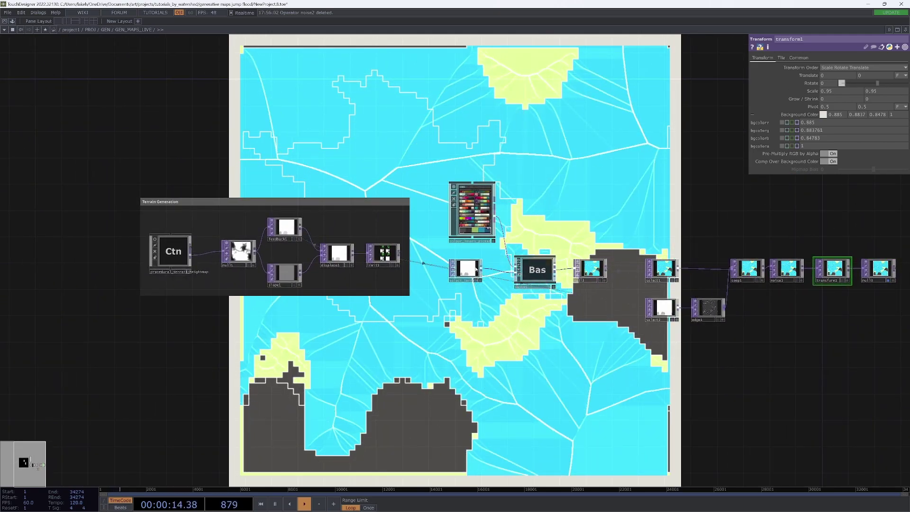
Open the network inside the LAYERS Base to reach the replicated map layers
{"action": "left_click_drag", "start_coordinate": [533, 203], "coordinate": [521, 234]}
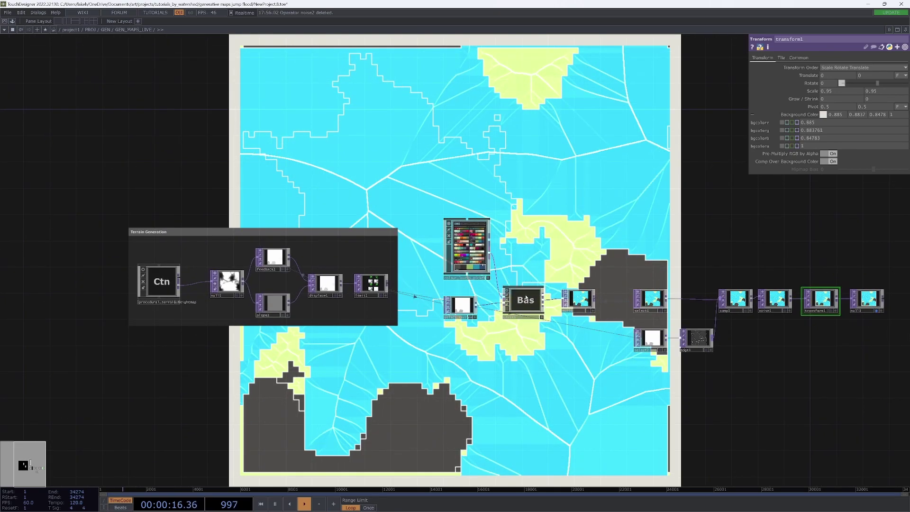
{"action": "left_click", "coordinate": [522, 301]}
{"action": "key", "text": "i"}
{"action": "left_click_drag", "start_coordinate": [515, 178], "coordinate": [639, 194]}
{"action": "scroll", "coordinate": [639, 194], "scroll_direction": "down", "scroll_amount": 3}
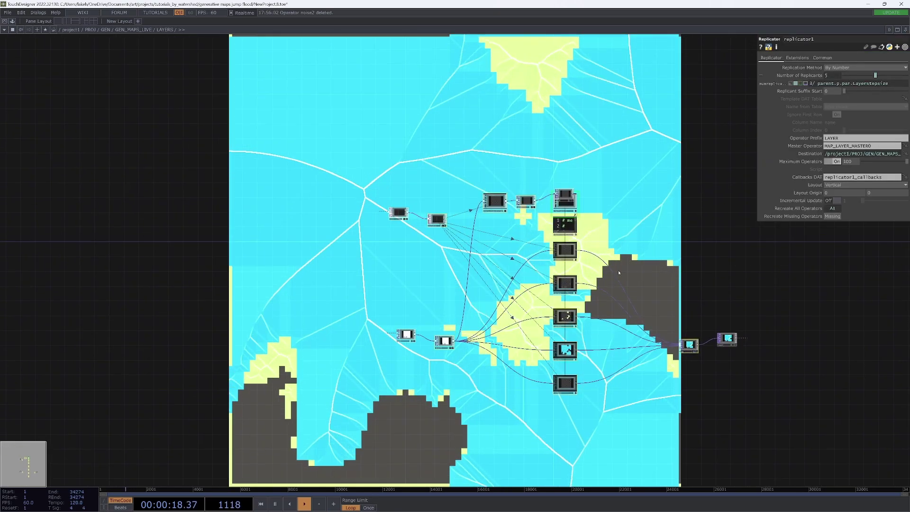
{"action": "scroll", "coordinate": [546, 154], "scroll_direction": "up", "scroll_amount": 3}
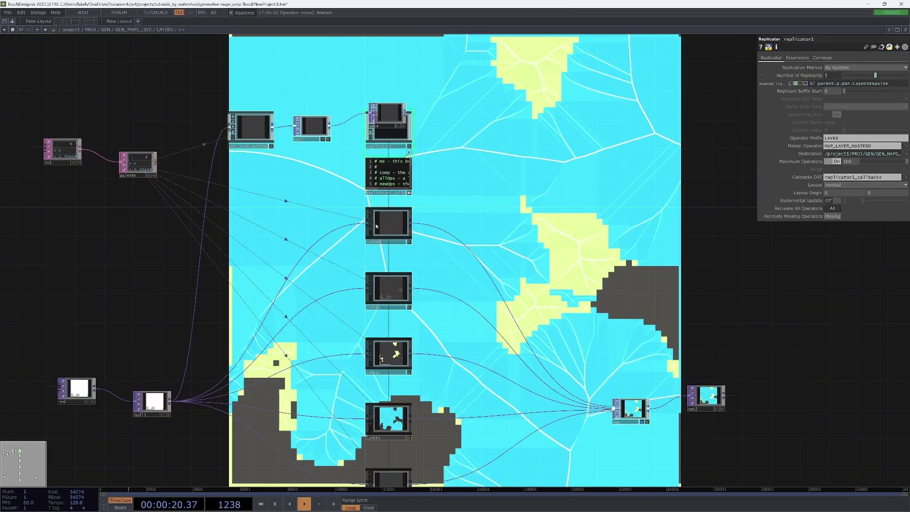
Turn off Gamma Correct on the replicated map layers, including LAYER0, LAYER2 and LAYER3
{"action": "left_click", "coordinate": [376, 226]}
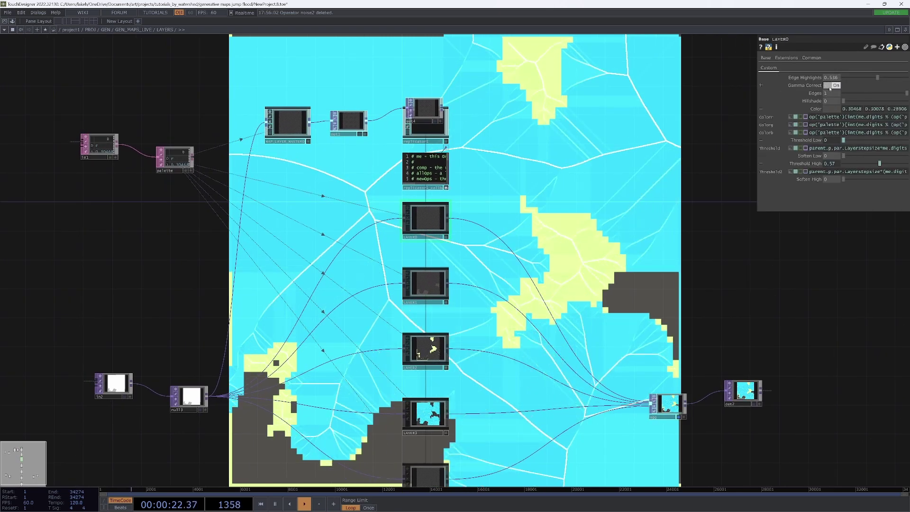
{"action": "left_click", "coordinate": [412, 366]}
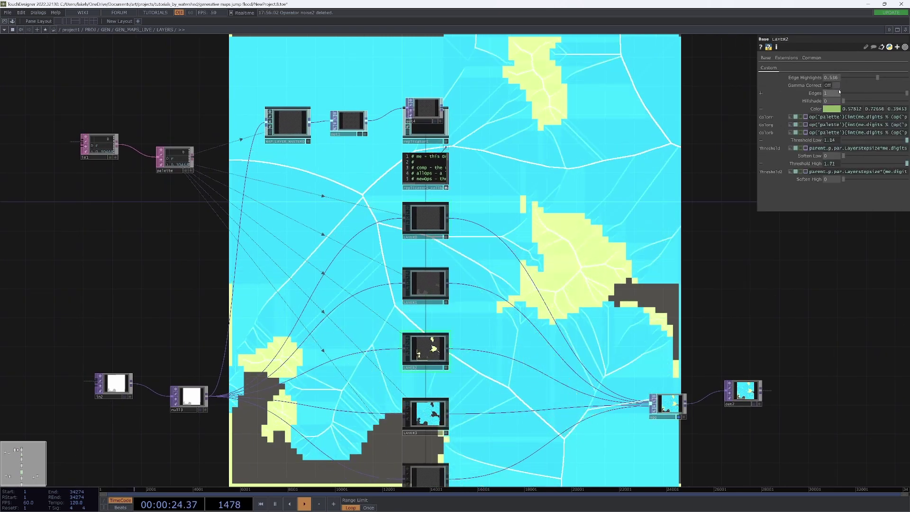
{"action": "left_click", "coordinate": [837, 86]}
{"action": "left_click", "coordinate": [837, 86]}
{"action": "left_click", "coordinate": [837, 86]}
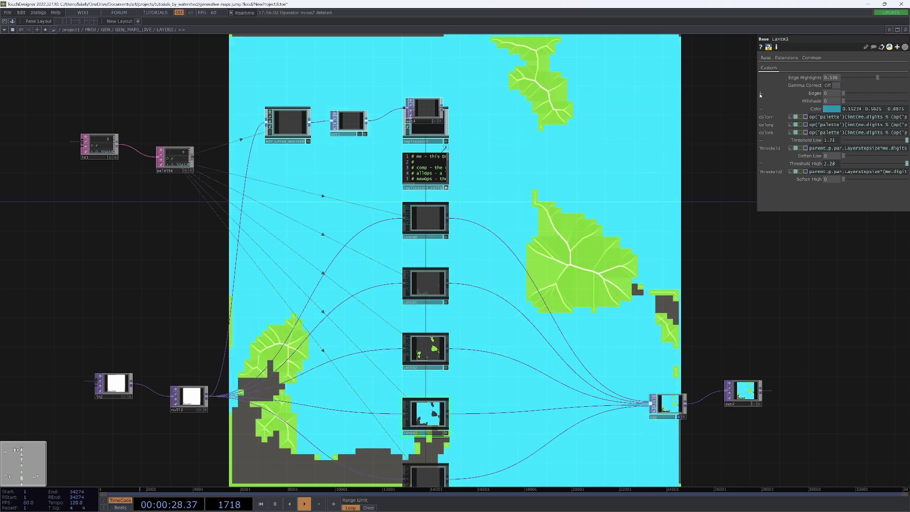
Set LAYER3's Edges and Hillshade to 1 and its Edge Highlights to 0.383
{"action": "mouse_move", "coordinate": [877, 78]}
{"action": "left_mouse_down"}
{"action": "mouse_move", "coordinate": [810, 80]}
{"action": "mouse_move", "coordinate": [857, 85]}
{"action": "mouse_move", "coordinate": [814, 82]}
{"action": "mouse_move", "coordinate": [894, 106]}
{"action": "mouse_move", "coordinate": [844, 93]}
{"action": "mouse_move", "coordinate": [908, 94]}
{"action": "left_mouse_up"}
{"action": "left_click_drag", "start_coordinate": [606, 169], "coordinate": [556, 108]}
{"action": "key", "text": "u"}
{"action": "key", "text": "i"}
Delete the leftover out4 TOP and the TOP feeding it, and reposition MAP_LAYER_MASTER0 slightly
{"action": "left_click_drag", "start_coordinate": [518, 171], "coordinate": [562, 253]}
{"action": "scroll", "coordinate": [639, 242], "scroll_direction": "down", "scroll_amount": 3}
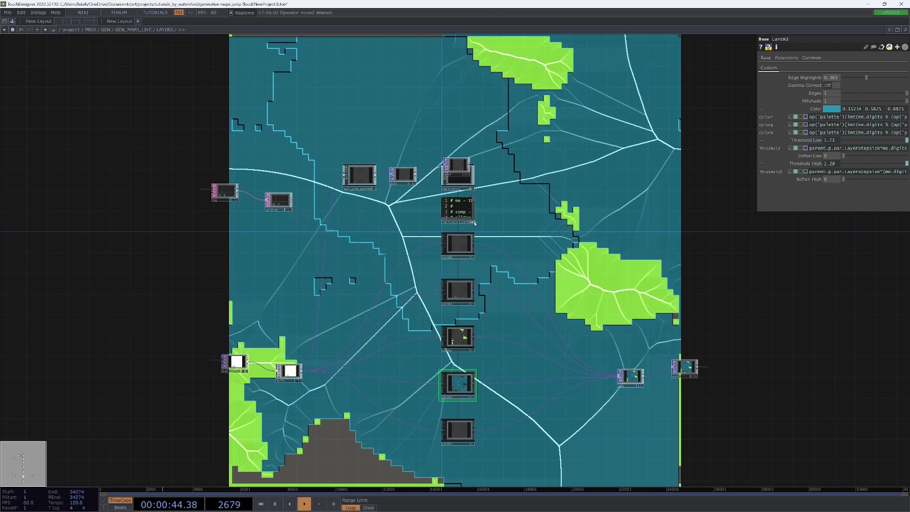
{"action": "left_click", "coordinate": [474, 222]}
{"action": "left_click_drag", "start_coordinate": [457, 165], "coordinate": [460, 143]}
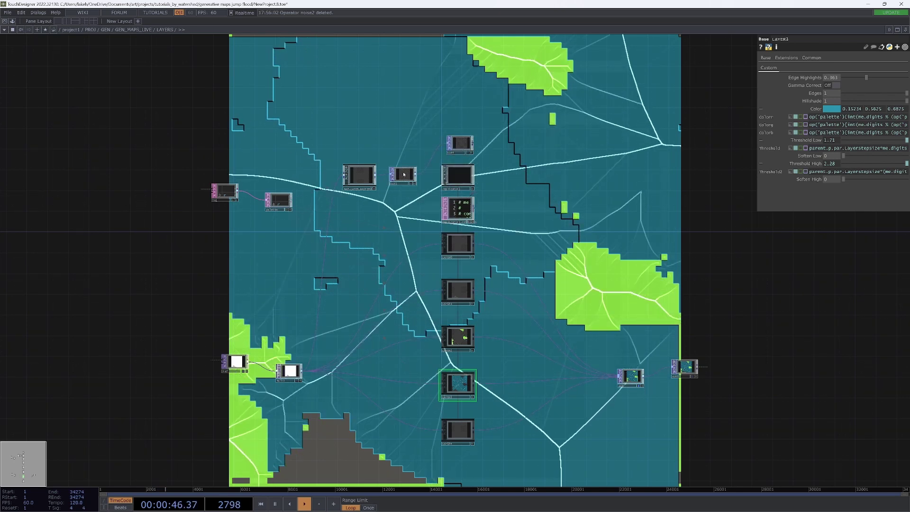
{"action": "left_click_drag", "start_coordinate": [403, 174], "coordinate": [399, 131]}
{"action": "left_click", "coordinate": [467, 146]}
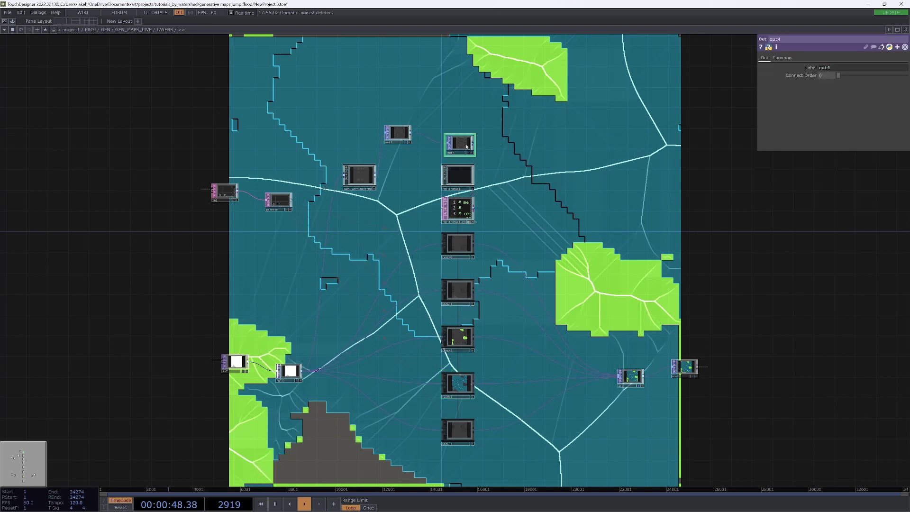
{"action": "key", "text": "Delete"}
{"action": "left_click", "coordinate": [399, 135]}
{"action": "key", "text": "Delete"}
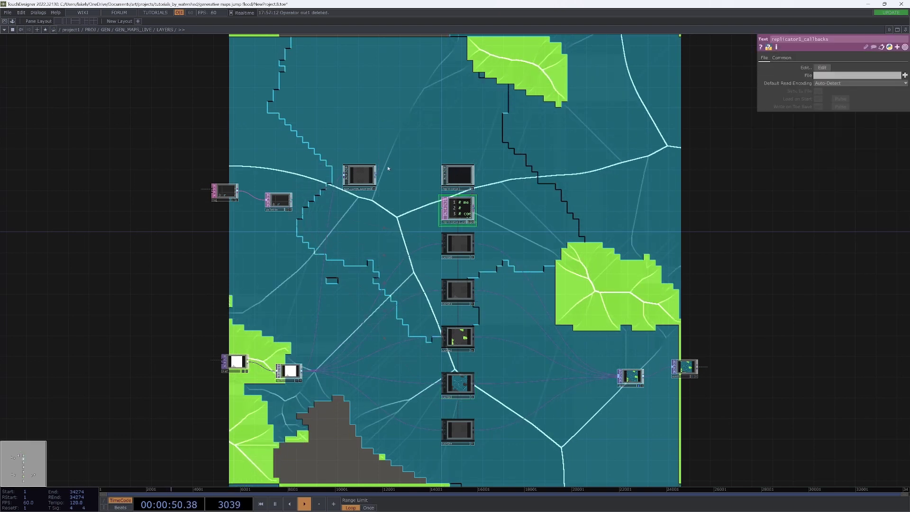
{"action": "left_click_drag", "start_coordinate": [362, 177], "coordinate": [377, 215]}
{"action": "left_click_drag", "start_coordinate": [413, 154], "coordinate": [474, 166]}
{"action": "left_click_drag", "start_coordinate": [438, 223], "coordinate": [433, 198]}
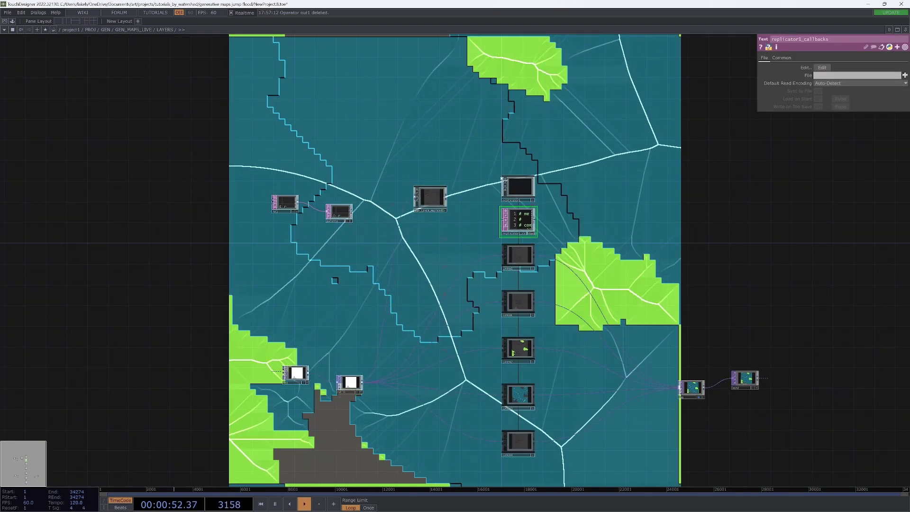
{"action": "left_click_drag", "start_coordinate": [525, 165], "coordinate": [496, 108]}
{"action": "key", "text": "Tab"}
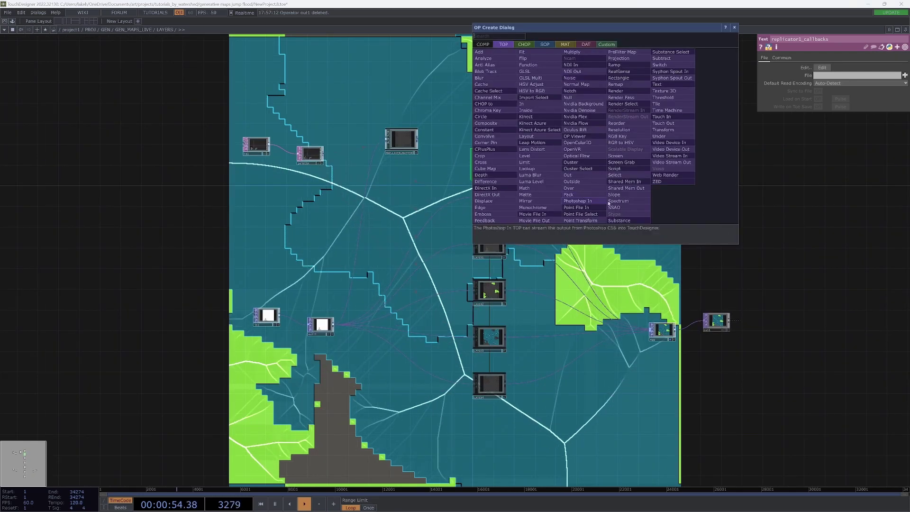
{"action": "key", "text": "Escape"}
{"action": "left_click_drag", "start_coordinate": [658, 233], "coordinate": [647, 277]}
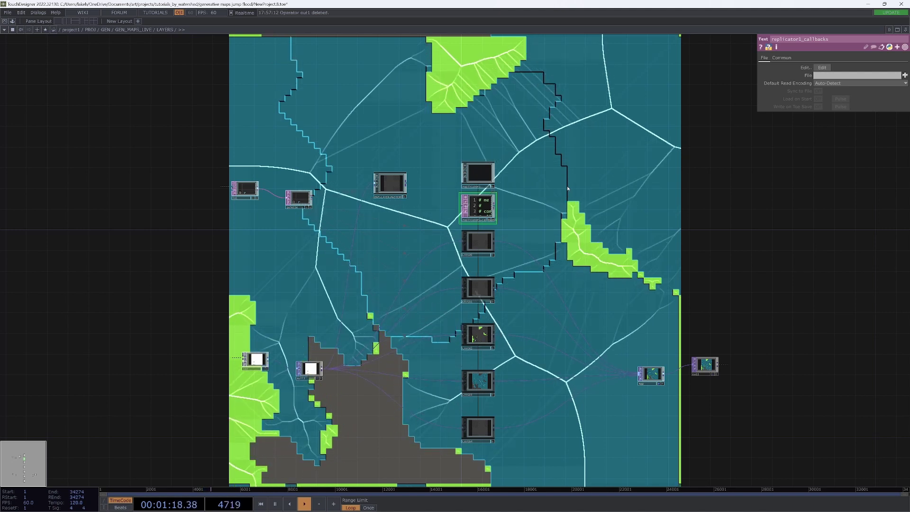
Examine the Replicator's parameters and the custom parameters of the replicated LAYER0
{"action": "left_click", "coordinate": [478, 173]}
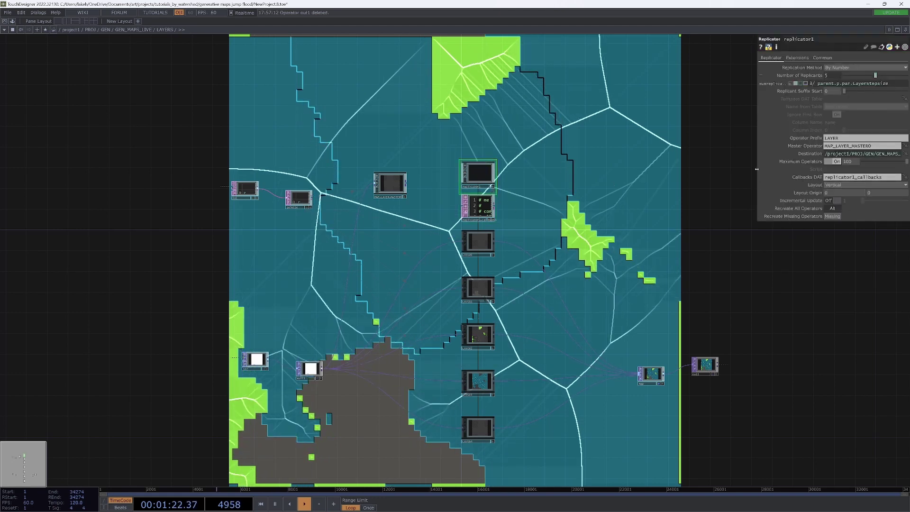
{"action": "left_click_drag", "start_coordinate": [753, 169], "coordinate": [716, 170]}
{"action": "left_click_drag", "start_coordinate": [498, 327], "coordinate": [545, 272]}
{"action": "scroll", "coordinate": [542, 273], "scroll_direction": "up", "scroll_amount": 4}
{"action": "scroll", "coordinate": [542, 275], "scroll_direction": "down", "scroll_amount": 3}
{"action": "scroll", "coordinate": [541, 253], "scroll_direction": "down", "scroll_amount": 1}
{"action": "left_click", "coordinate": [524, 187]}
{"action": "left_click_drag", "start_coordinate": [559, 199], "coordinate": [529, 269]}
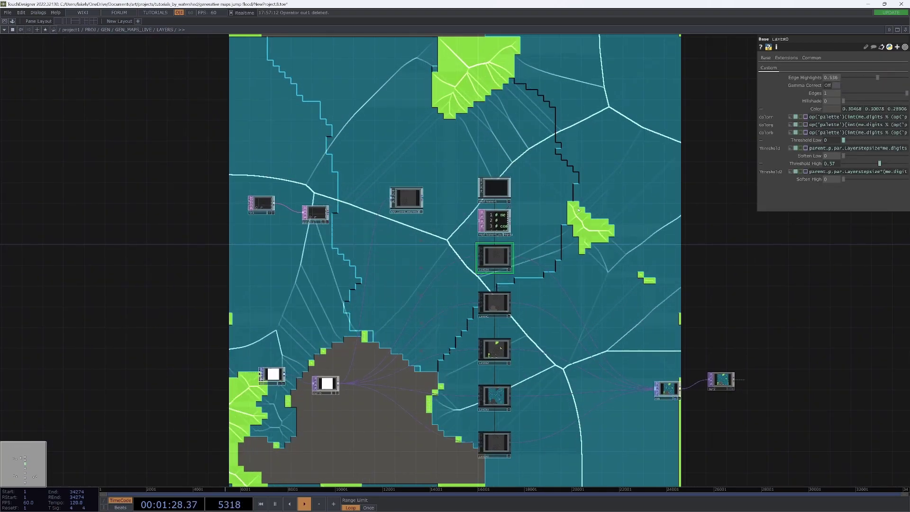
{"action": "left_click_drag", "start_coordinate": [578, 210], "coordinate": [598, 185]}
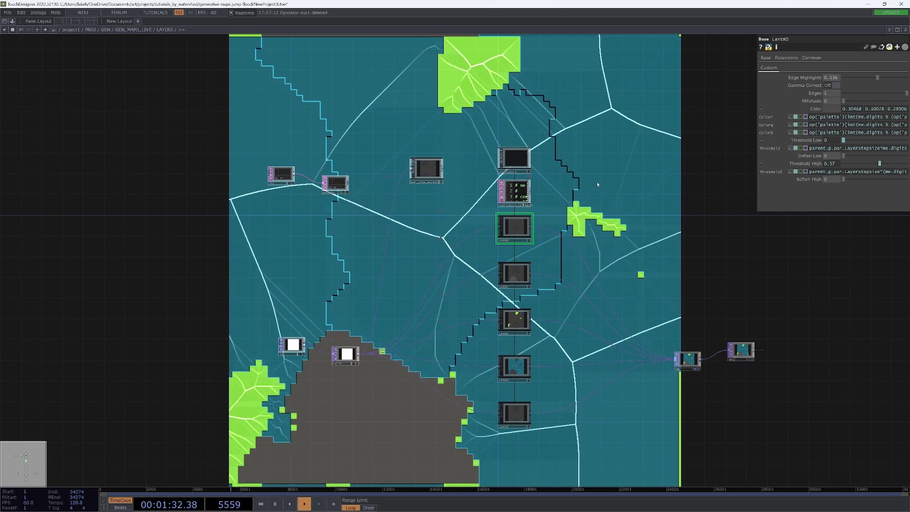
{"action": "scroll", "coordinate": [519, 242], "scroll_direction": "up", "scroll_amount": 2}
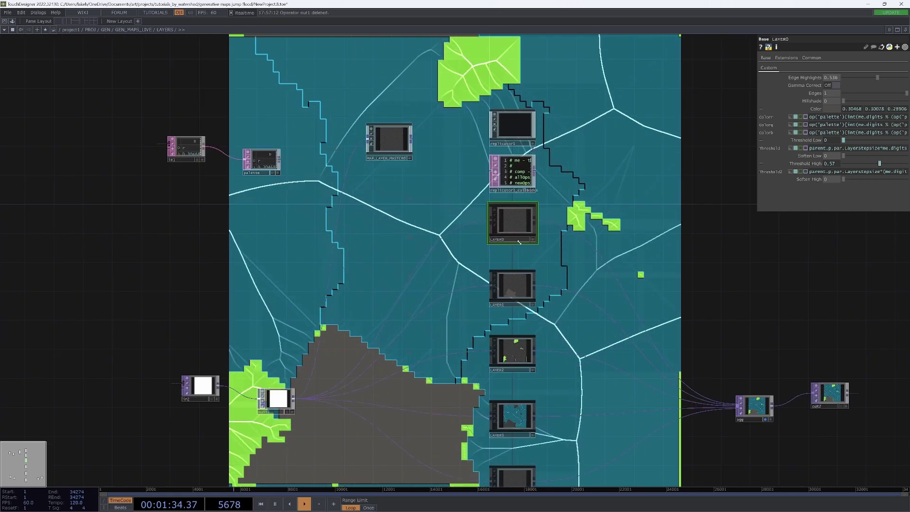
{"action": "scroll", "coordinate": [519, 226], "scroll_direction": "down", "scroll_amount": 3}
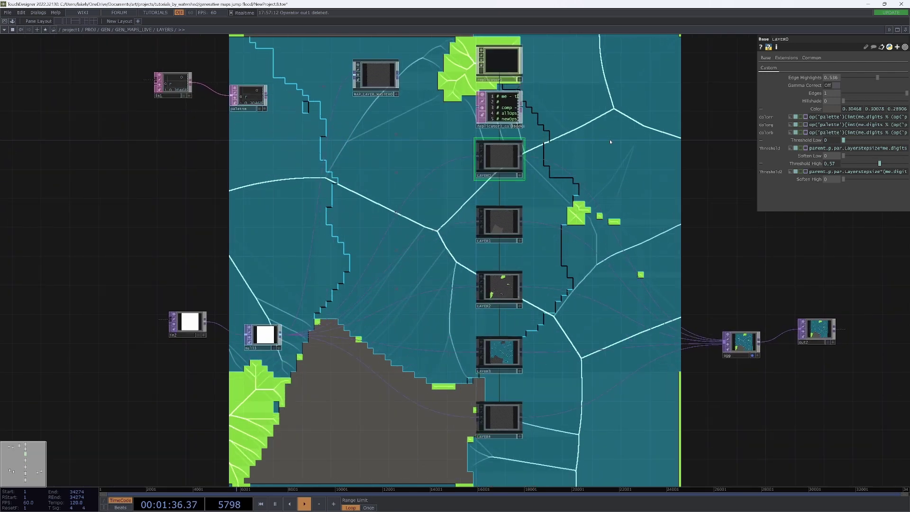
{"action": "left_click_drag", "start_coordinate": [612, 151], "coordinate": [592, 174]}
Set the Global OP Shortcut of MAP_LAYER_MASTER0 to the expression me.name
{"action": "left_click", "coordinate": [424, 119]}
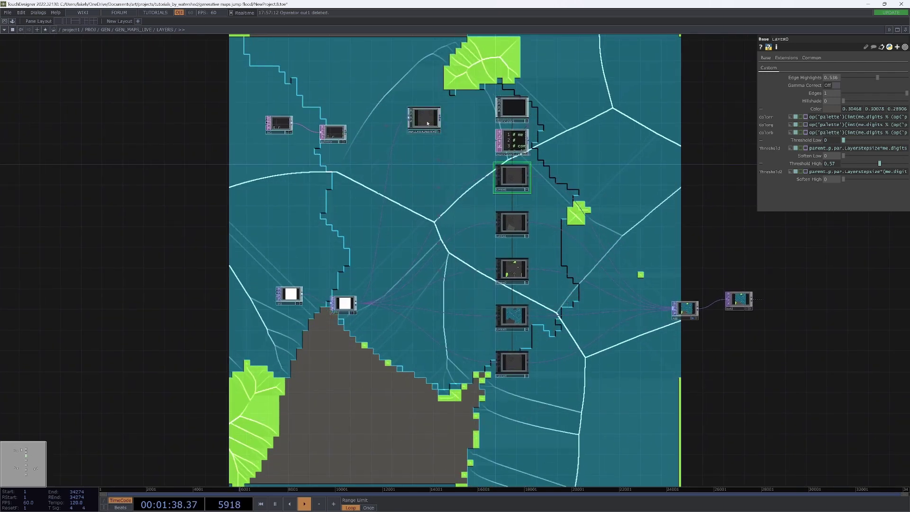
{"action": "left_click_drag", "start_coordinate": [679, 191], "coordinate": [629, 220]}
{"action": "left_click", "coordinate": [812, 58]}
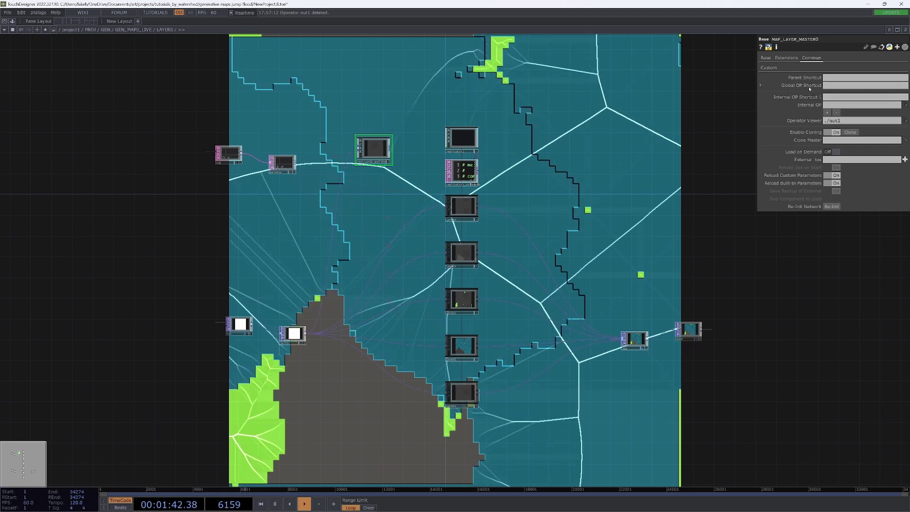
{"action": "left_click", "coordinate": [761, 85]}
{"action": "left_click", "coordinate": [795, 94]}
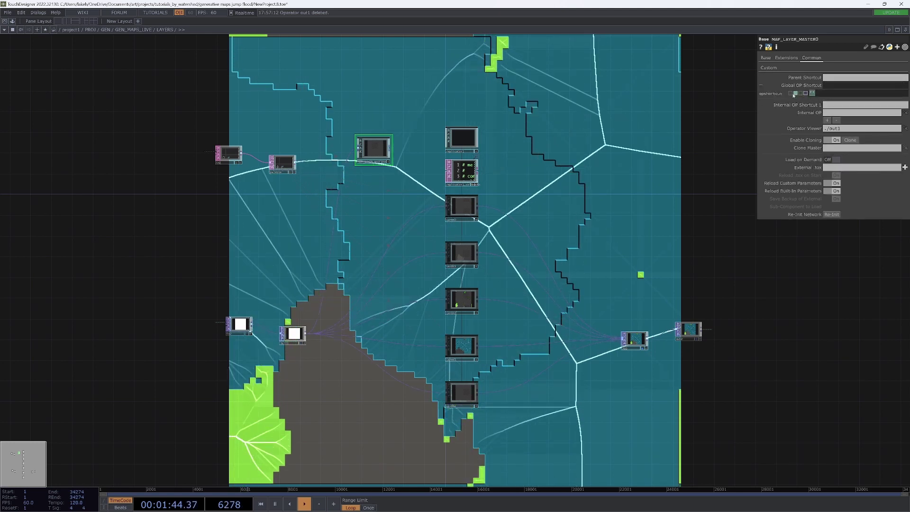
{"action": "type", "text": "me.name"}
{"action": "key", "text": "Tab"}
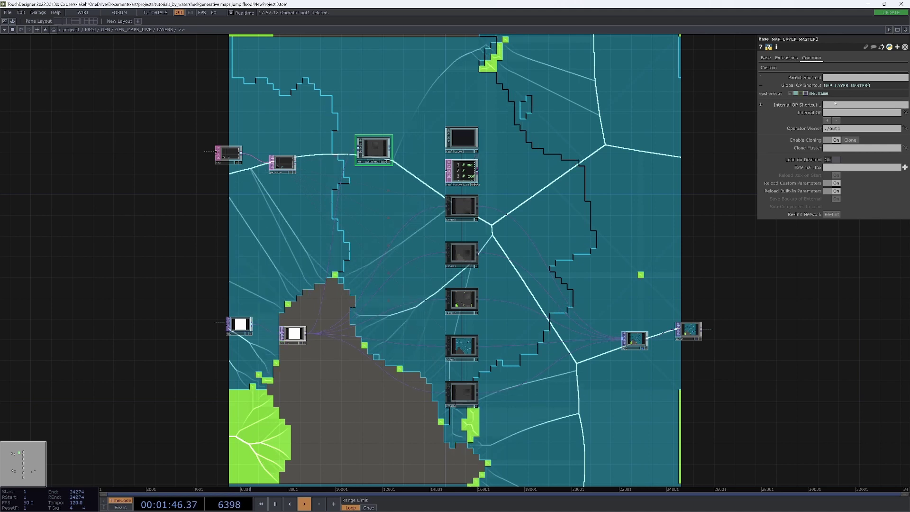
Recreate all operators of the Replicator and check the Global OP Shortcut on LAYER0
{"action": "left_click", "coordinate": [453, 141]}
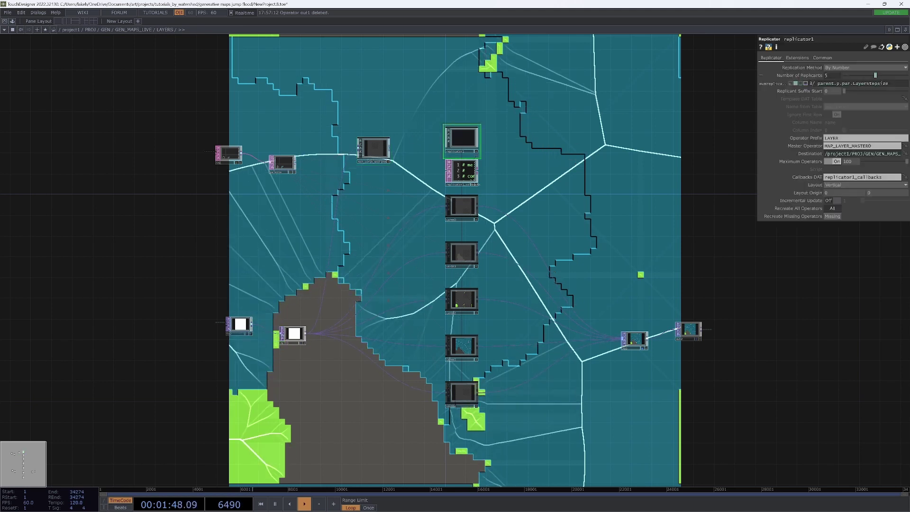
{"action": "left_click", "coordinate": [803, 209]}
{"action": "left_click", "coordinate": [453, 207]}
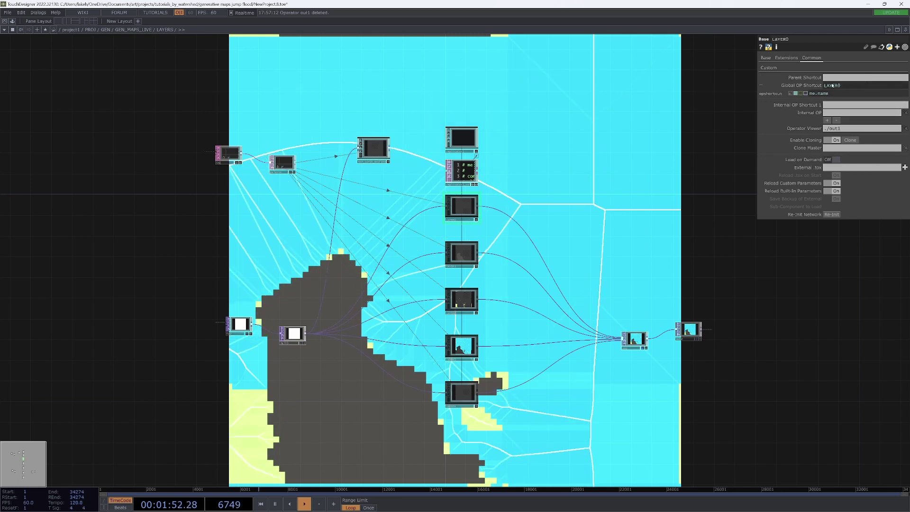
Return to the GEN_MAPS_LIVE network, add a Container COMP above the LAYERS base, and rename it LAYER_UI
{"action": "key", "text": "u"}
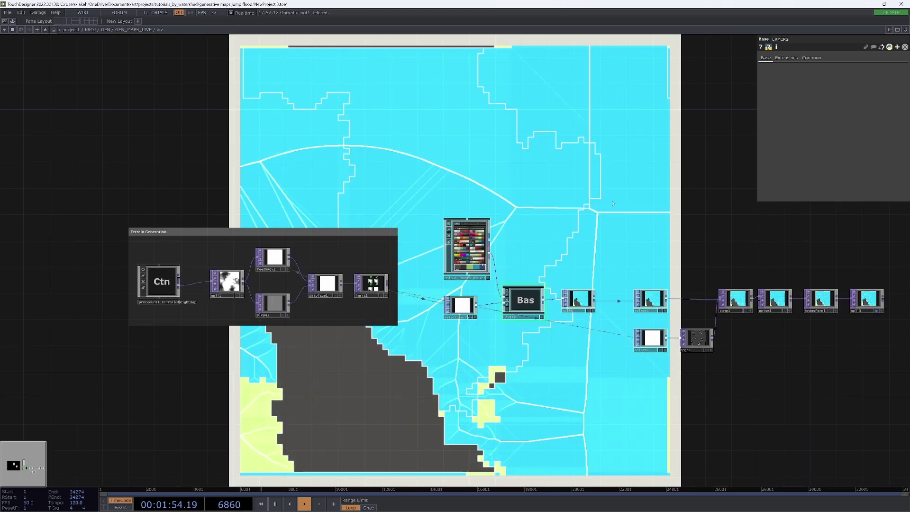
{"action": "left_click_drag", "start_coordinate": [577, 201], "coordinate": [540, 201]}
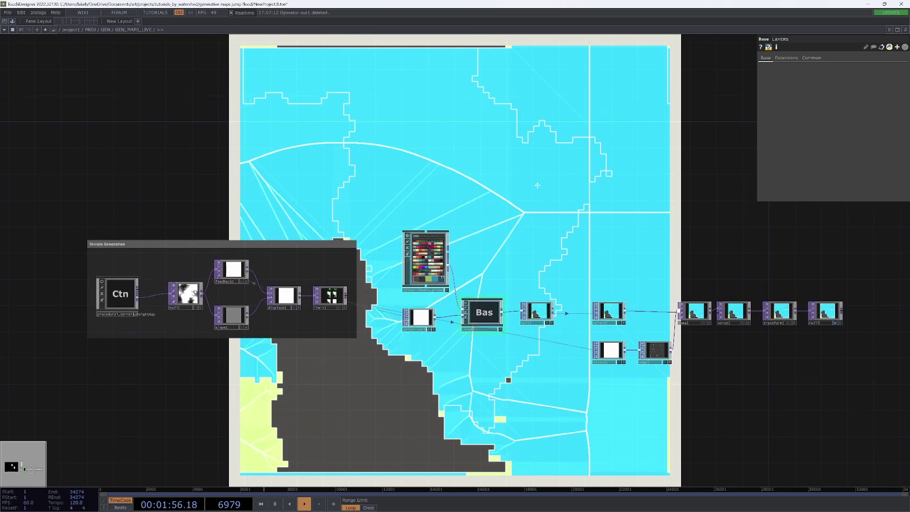
{"action": "key", "text": "Tab"}
{"action": "left_click", "coordinate": [397, 96]}
{"action": "left_click", "coordinate": [440, 118]}
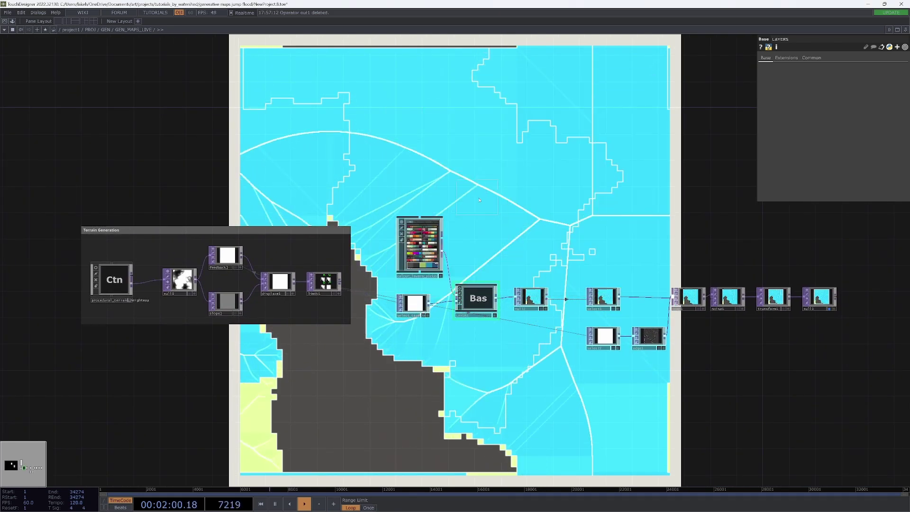
{"action": "left_click", "coordinate": [486, 218]}
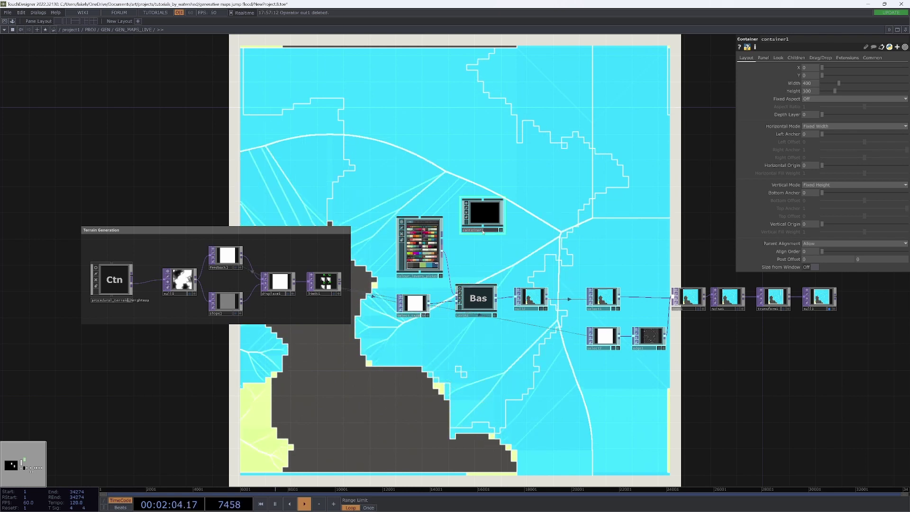
{"action": "type", "text": "_UI"}
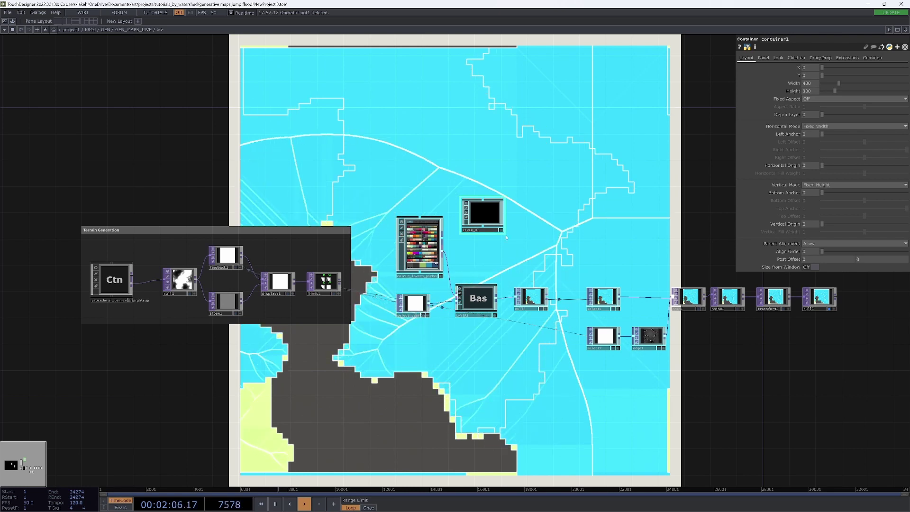
{"action": "key", "text": "Return"}
{"action": "left_click_drag", "start_coordinate": [482, 216], "coordinate": [485, 297]}
{"action": "key", "text": "i"}
{"action": "key", "text": "Tab"}
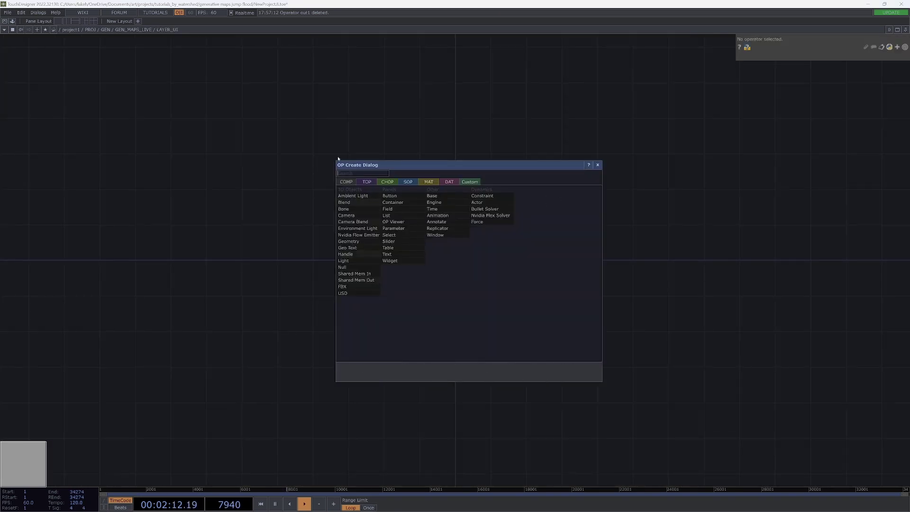
{"action": "key", "text": "Escape"}
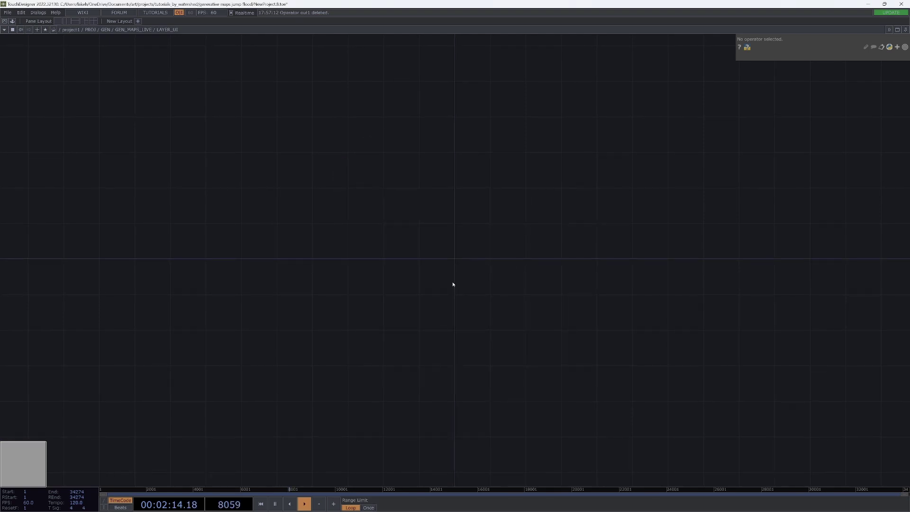
{"action": "key", "text": "Tab"}
{"action": "left_click", "coordinate": [582, 176]}
{"action": "key", "text": "u"}
{"action": "left_click_drag", "start_coordinate": [566, 256], "coordinate": [544, 252]}
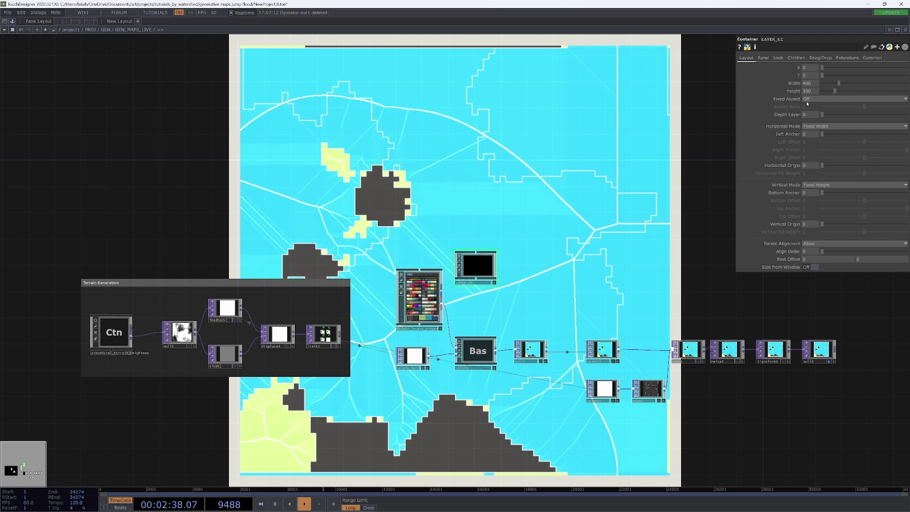
Set the Global OP Shortcut of the LAYER_UI container to LAYER_UI
{"action": "left_click", "coordinate": [872, 58]}
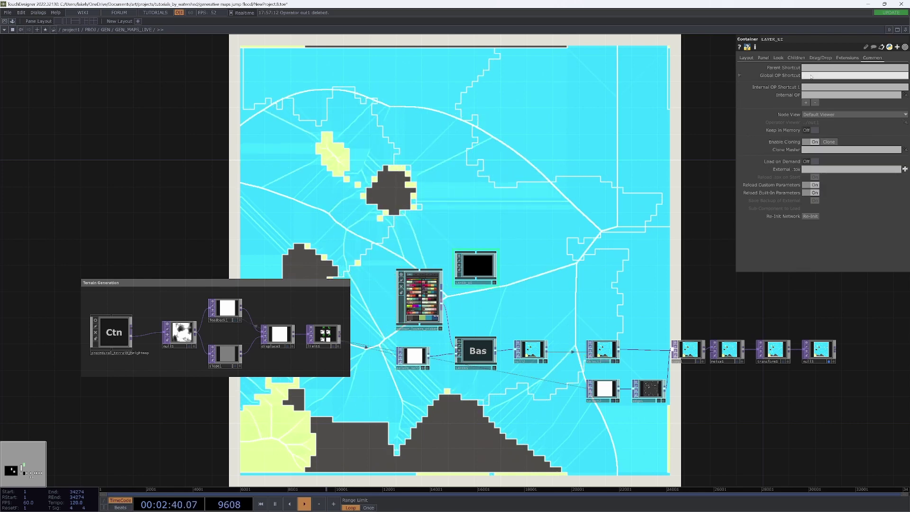
{"action": "left_click", "coordinate": [811, 77]}
{"action": "type", "text": "LAYER_UI"}
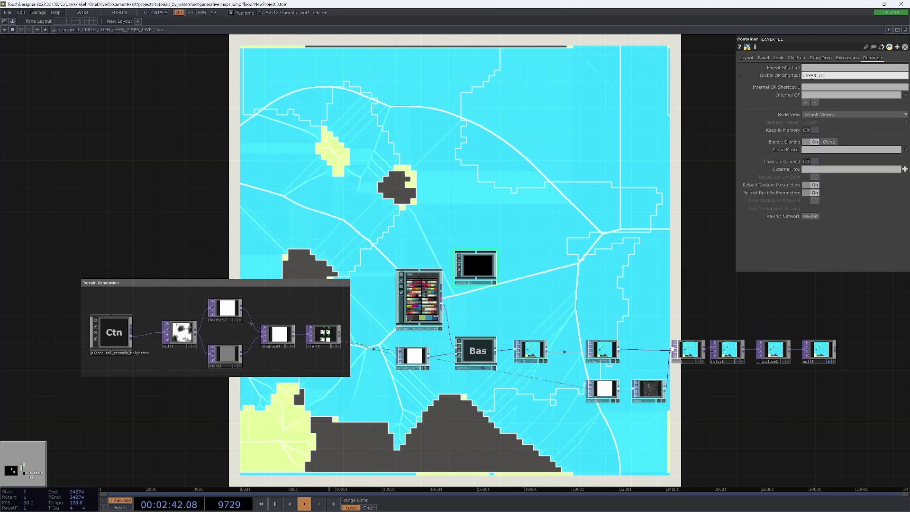
{"action": "key", "text": "Return"}
In the LAYERS network, start the line op.LAYER_UI.creat below the connect call in the onReplicate loop of replicator1_callbacks
{"action": "key", "text": "i"}
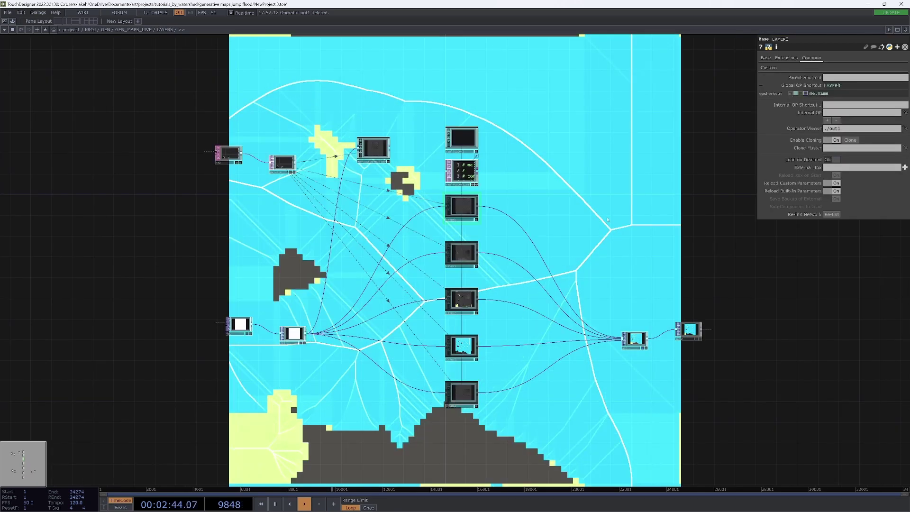
{"action": "scroll", "coordinate": [610, 215], "scroll_direction": "up", "scroll_amount": 6}
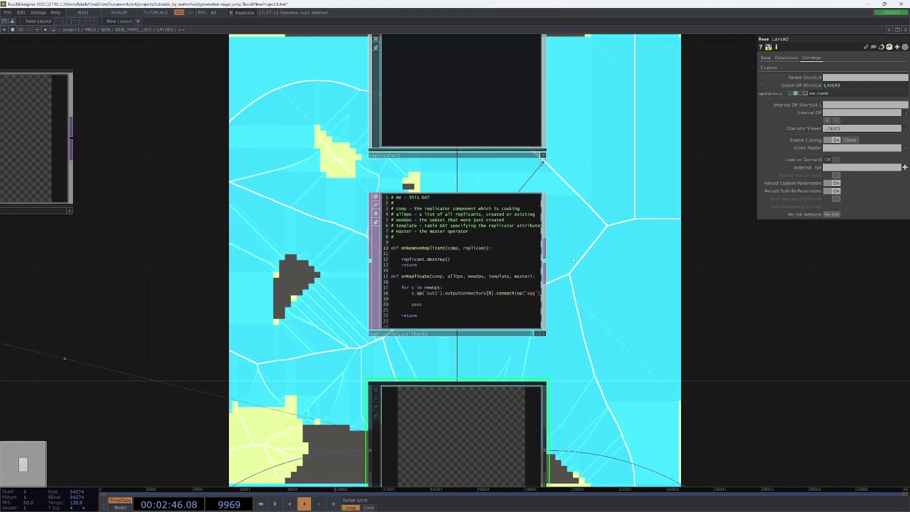
{"action": "scroll", "coordinate": [575, 262], "scroll_direction": "up", "scroll_amount": 3}
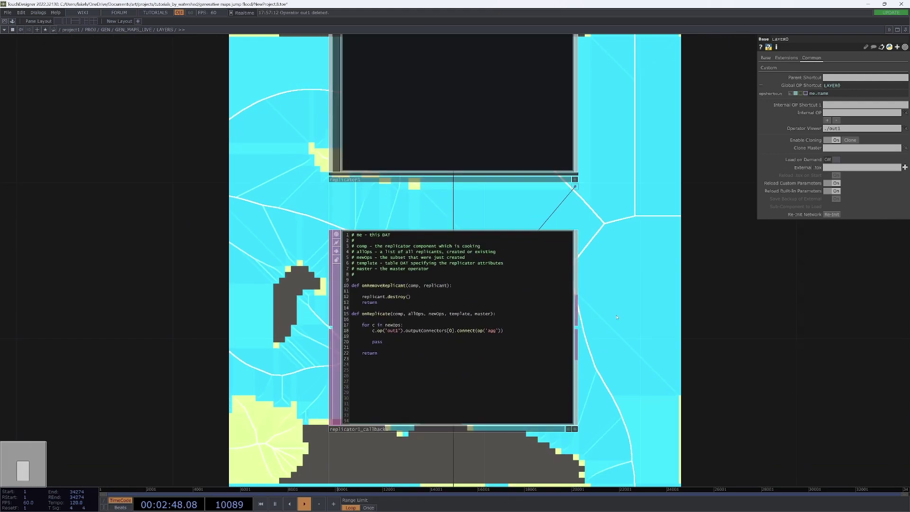
{"action": "scroll", "coordinate": [611, 287], "scroll_direction": "down", "scroll_amount": 5}
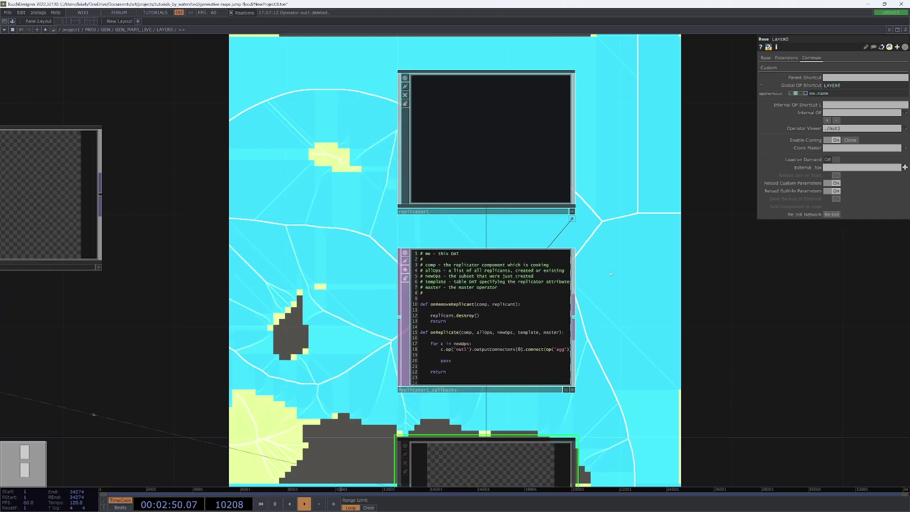
{"action": "scroll", "coordinate": [609, 276], "scroll_direction": "up", "scroll_amount": 5}
{"action": "scroll", "coordinate": [621, 290], "scroll_direction": "down", "scroll_amount": 2}
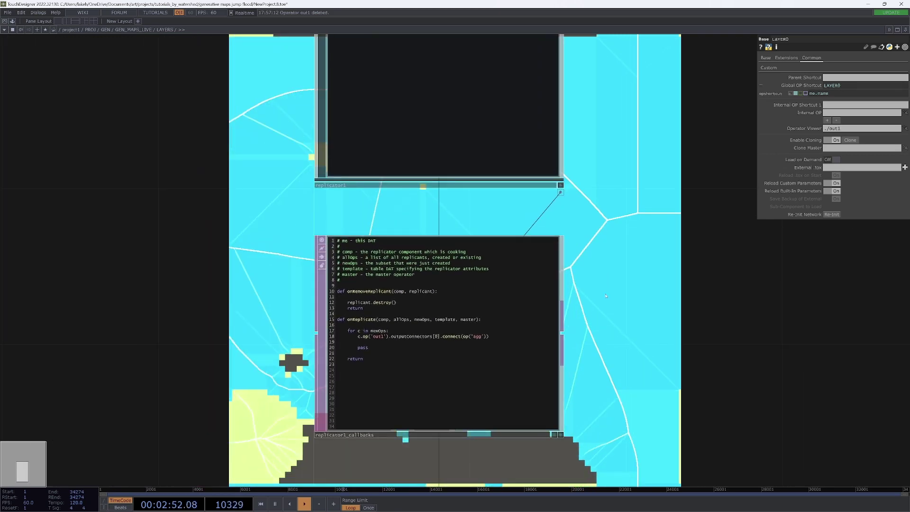
{"action": "scroll", "coordinate": [628, 297], "scroll_direction": "down", "scroll_amount": 3}
{"action": "scroll", "coordinate": [629, 297], "scroll_direction": "up", "scroll_amount": 3}
{"action": "left_click_drag", "start_coordinate": [629, 298], "coordinate": [637, 329]}
{"action": "left_click", "coordinate": [587, 428]}
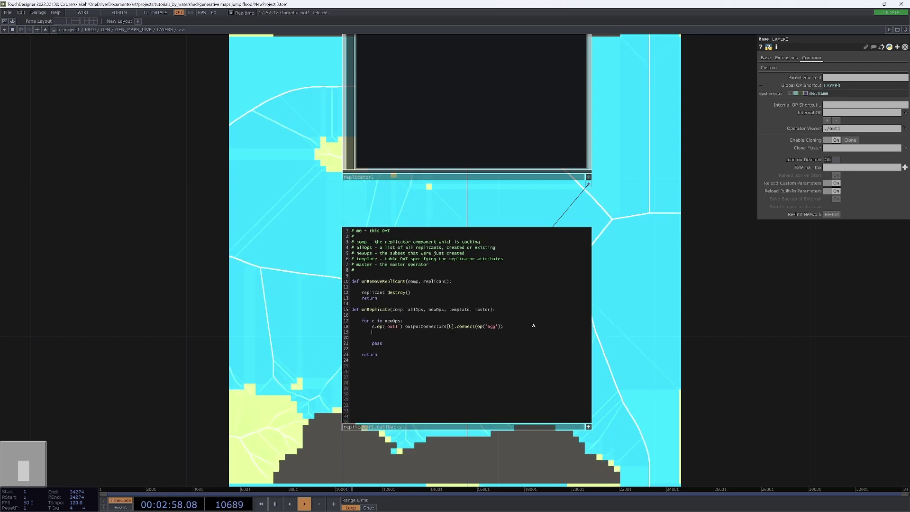
{"action": "type", "text": "p.LAYER_UI.creat"}
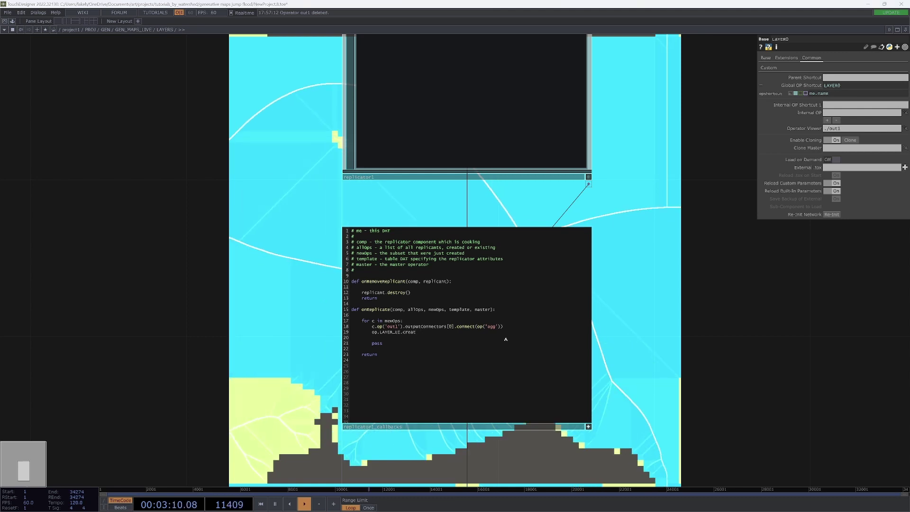
Switch to the browser, examine the members and methods in the Connector Class documentation, and return to TouchDesigner
{"action": "key", "text": "alt+Tab"}
{"action": "scroll", "coordinate": [195, 305], "scroll_direction": "up", "scroll_amount": 3}
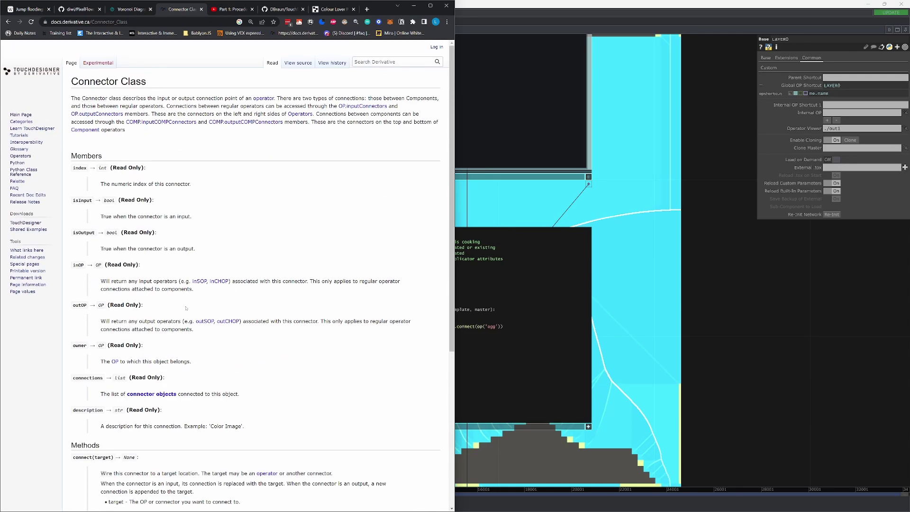
{"action": "scroll", "coordinate": [161, 306], "scroll_direction": "down", "scroll_amount": 6}
{"action": "scroll", "coordinate": [164, 307], "scroll_direction": "up", "scroll_amount": 6}
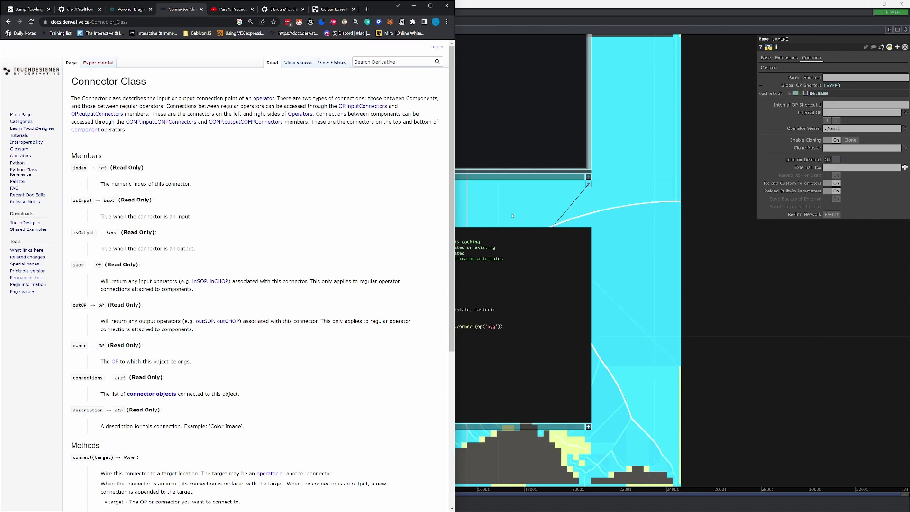
{"action": "left_click", "coordinate": [414, 6]}
Examine the MAP_LAYER_MASTER0 component and its internal network
{"action": "scroll", "coordinate": [652, 386], "scroll_direction": "down", "scroll_amount": 4}
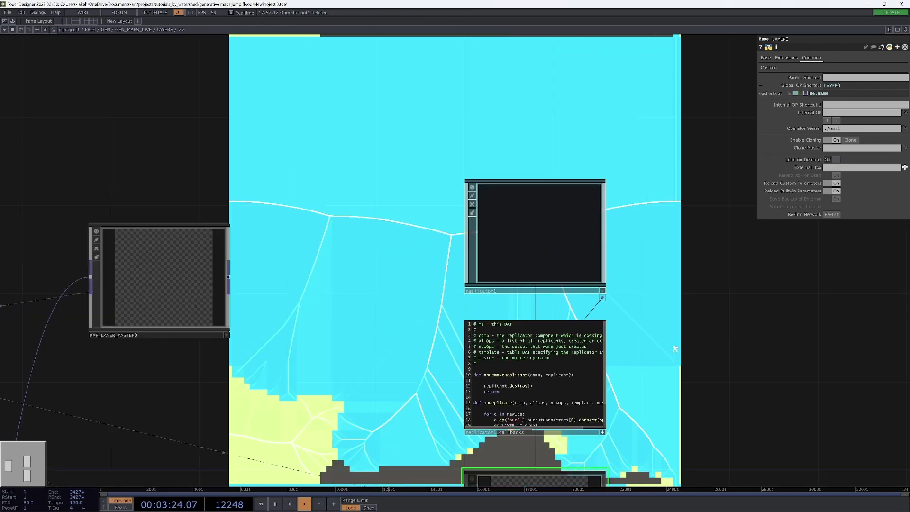
{"action": "left_click_drag", "start_coordinate": [411, 345], "coordinate": [439, 203]}
{"action": "left_click_drag", "start_coordinate": [504, 218], "coordinate": [477, 202]}
{"action": "left_click", "coordinate": [344, 142]}
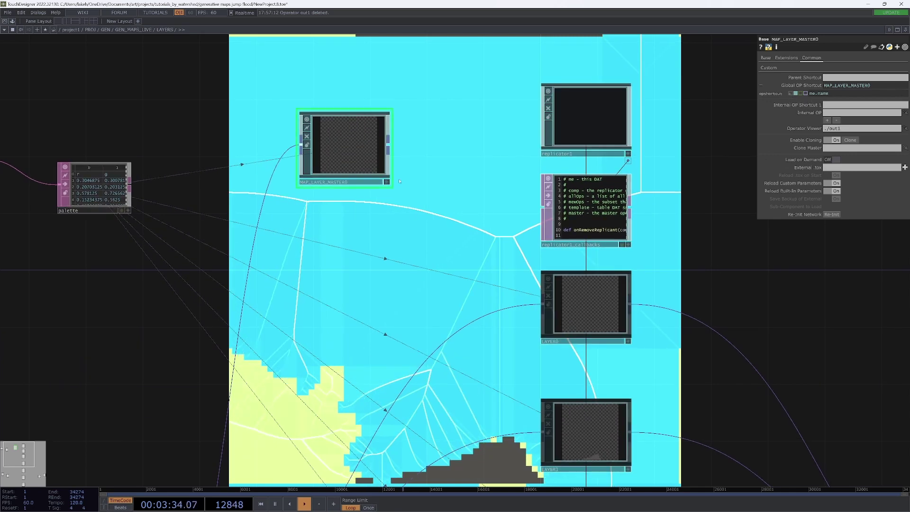
{"action": "key", "text": "i"}
{"action": "left_click_drag", "start_coordinate": [476, 188], "coordinate": [483, 240]}
{"action": "key", "text": "u"}
Inside MAP_LAYER_MASTER0, create a Container COMP above in1 and rename it UI
{"action": "left_click_drag", "start_coordinate": [331, 100], "coordinate": [331, 190]}
{"action": "left_click_drag", "start_coordinate": [408, 144], "coordinate": [500, 206]}
{"action": "double_click", "coordinate": [432, 299]}
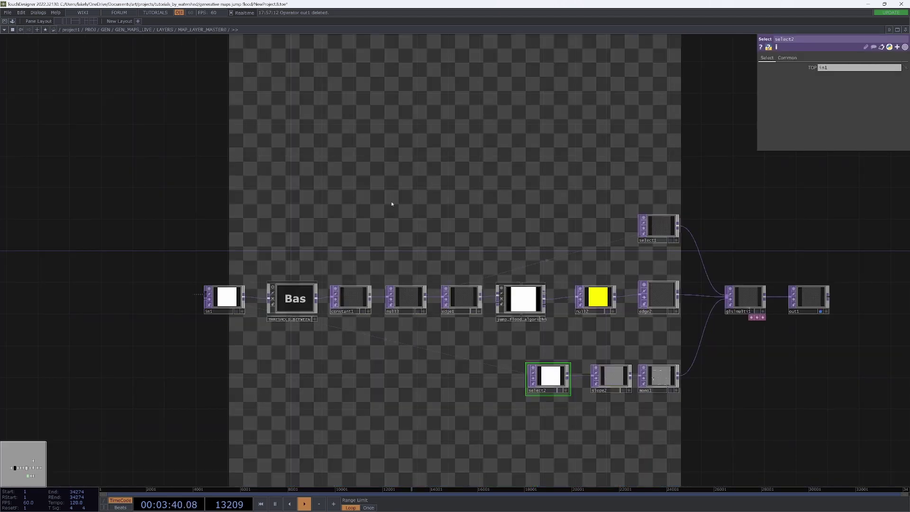
{"action": "key", "text": "Tab"}
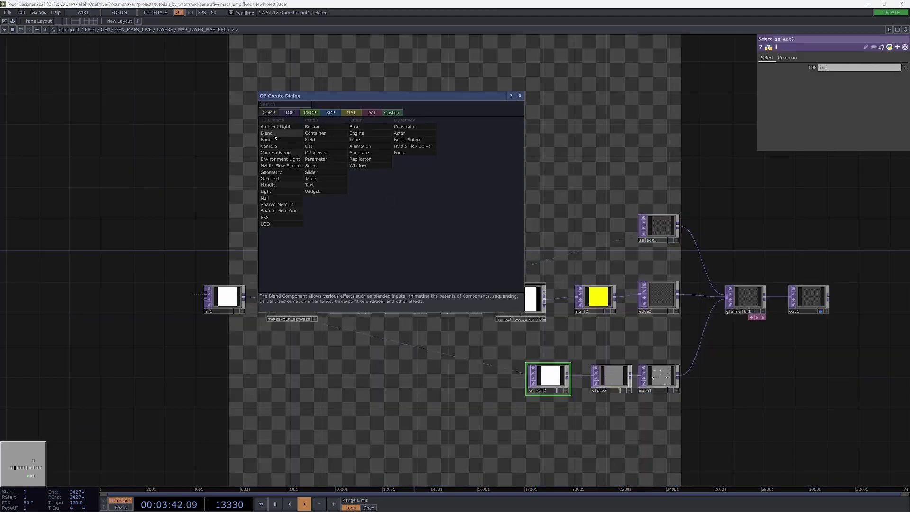
{"action": "left_click", "coordinate": [313, 134]}
{"action": "left_click", "coordinate": [264, 225]}
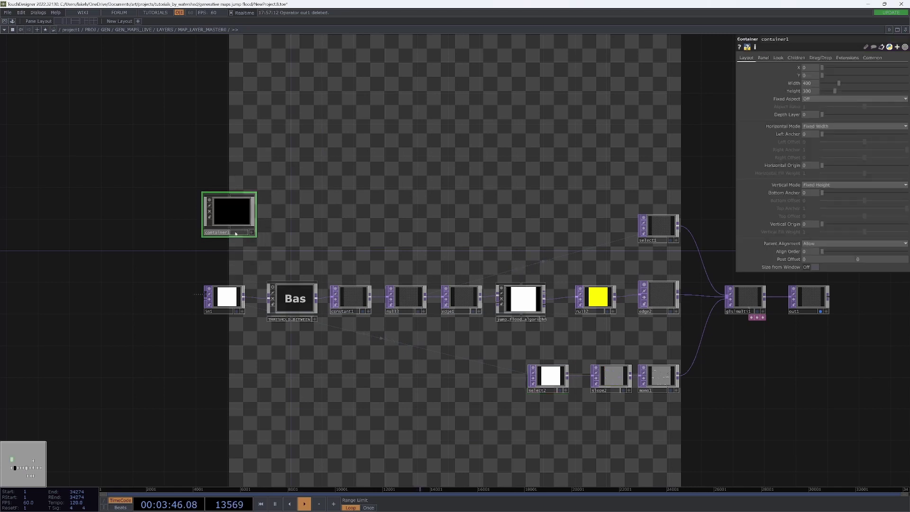
{"action": "key", "text": "Return"}
{"action": "left_click_drag", "start_coordinate": [304, 203], "coordinate": [386, 203]}
{"action": "scroll", "coordinate": [332, 207], "scroll_direction": "up", "scroll_amount": 5}
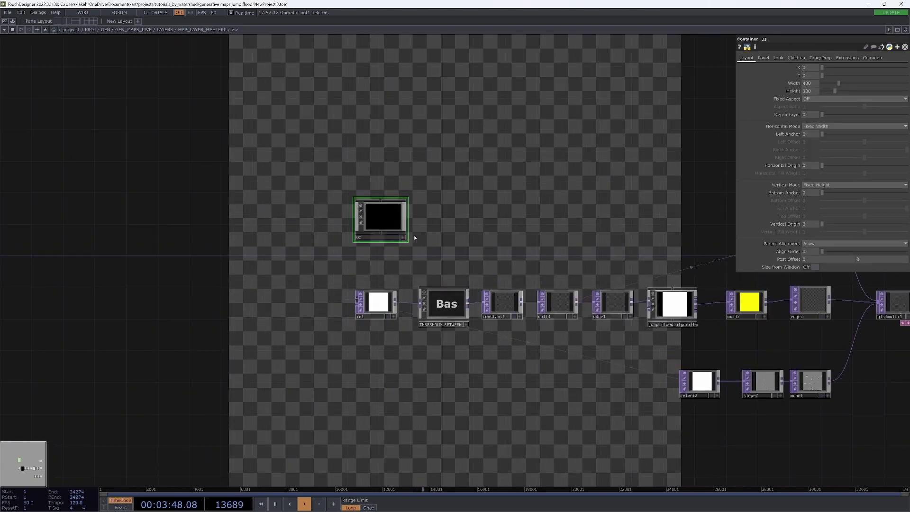
{"action": "scroll", "coordinate": [366, 210], "scroll_direction": "up", "scroll_amount": 3}
{"action": "key", "text": "Tab"}
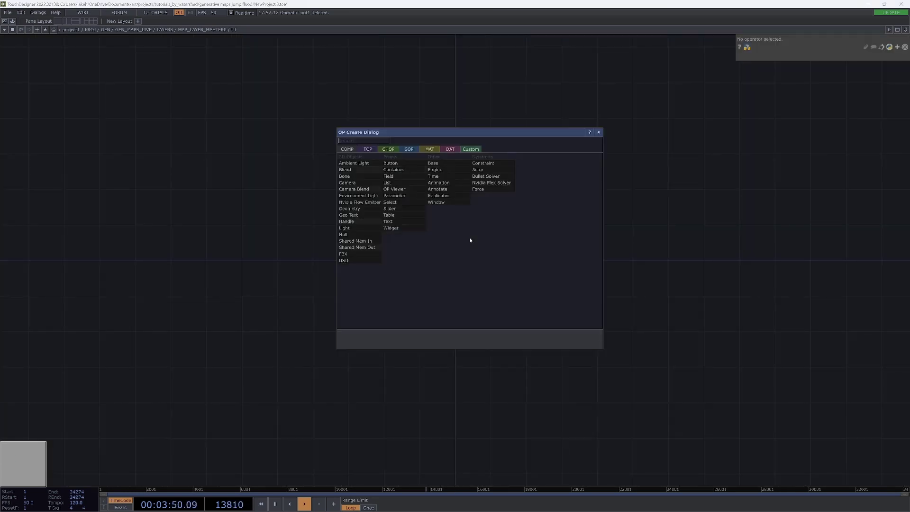
{"action": "key", "text": "Escape"}
{"action": "scroll", "coordinate": [538, 256], "scroll_direction": "down", "scroll_amount": 3}
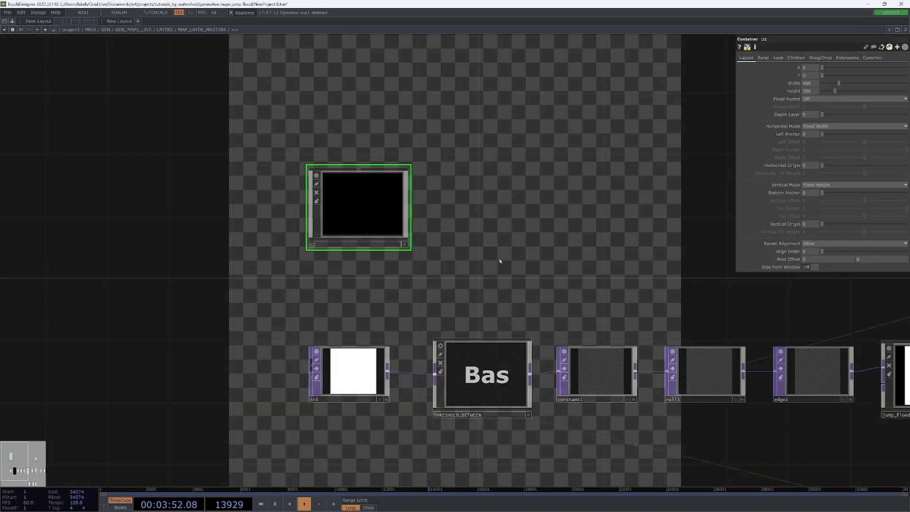
Open MAP_LAYER_MASTER0's parameters in a floating window, show the custom parameters, and move the window clear of the work area
{"action": "right_click", "coordinate": [496, 197]}
{"action": "left_click", "coordinate": [522, 248]}
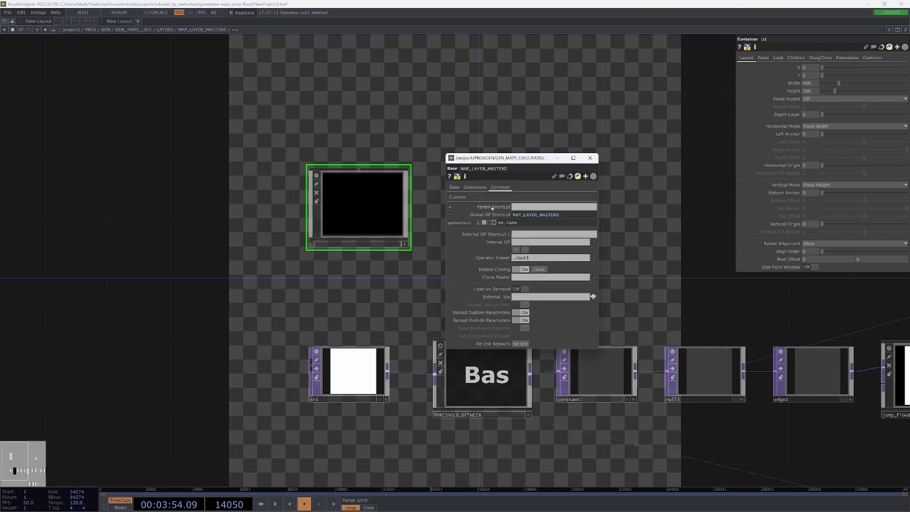
{"action": "left_click", "coordinate": [457, 197]}
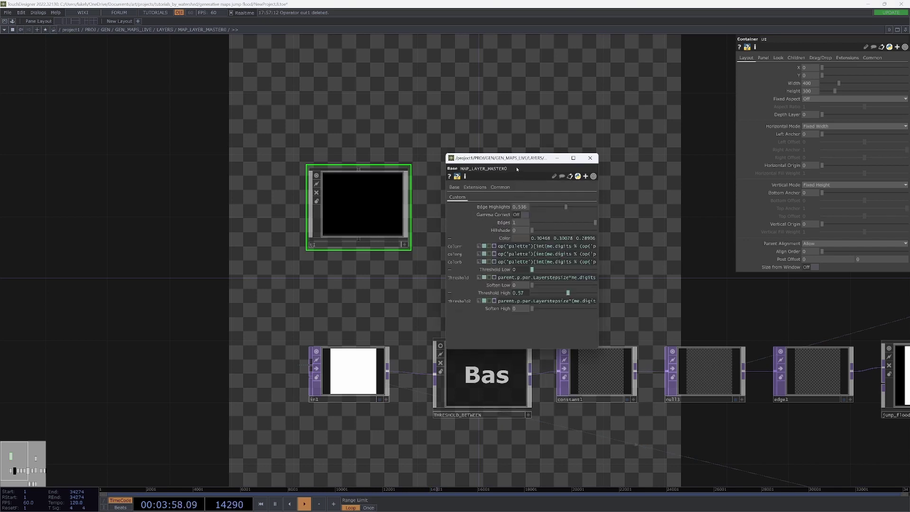
{"action": "left_click_drag", "start_coordinate": [517, 168], "coordinate": [196, 130]}
Create a Slider COMP inside the UI container and set its label to Edges
{"action": "scroll", "coordinate": [373, 215], "scroll_direction": "up", "scroll_amount": 3}
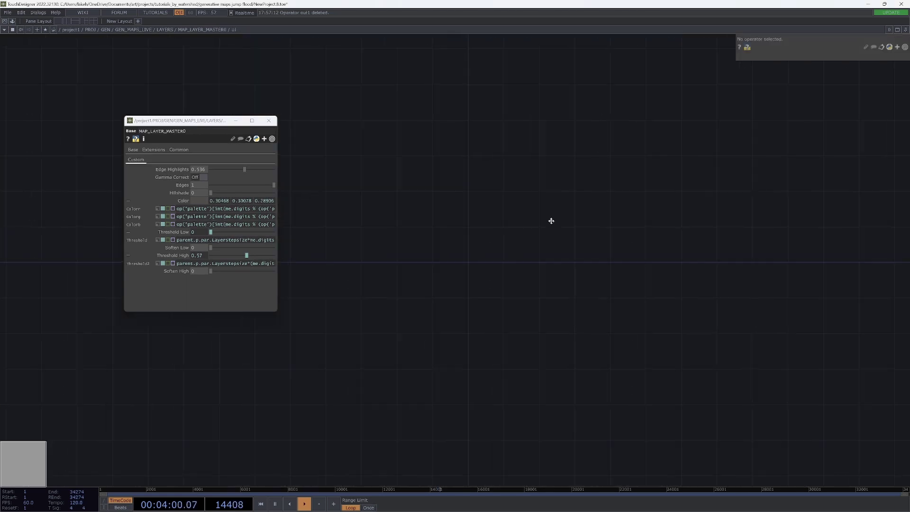
{"action": "key", "text": "Tab"}
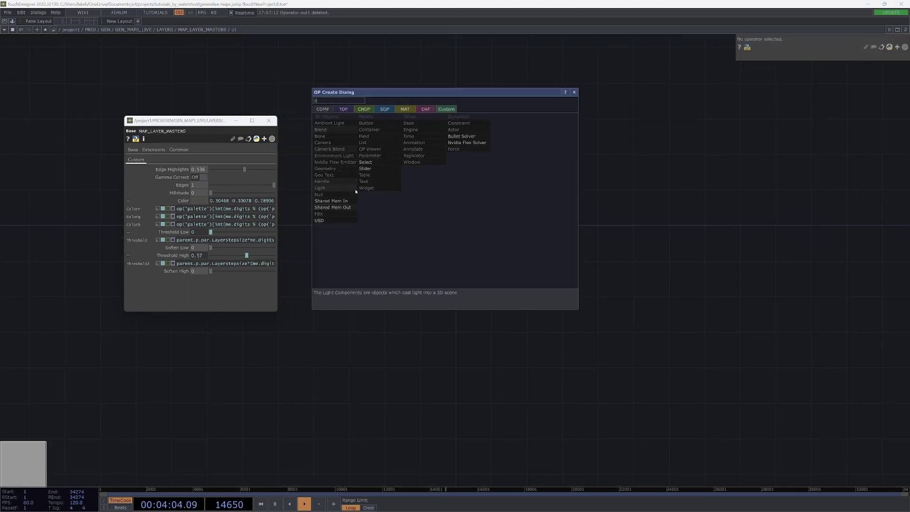
{"action": "left_click", "coordinate": [365, 168]}
{"action": "left_click", "coordinate": [459, 226]}
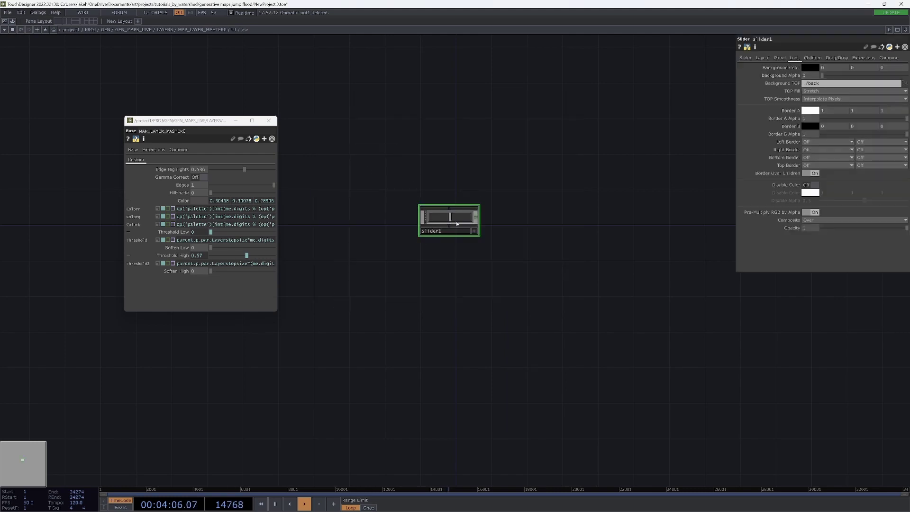
{"action": "left_click", "coordinate": [745, 58]}
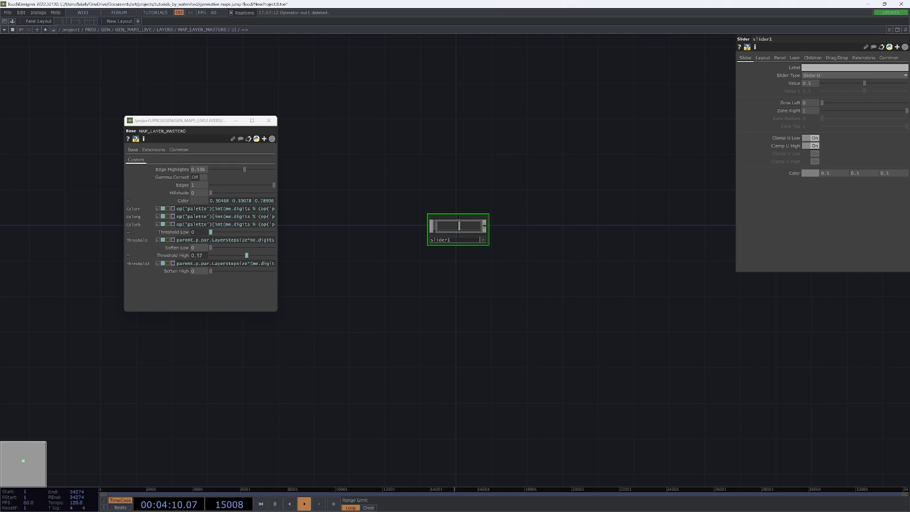
{"action": "scroll", "coordinate": [482, 237], "scroll_direction": "up", "scroll_amount": 2}
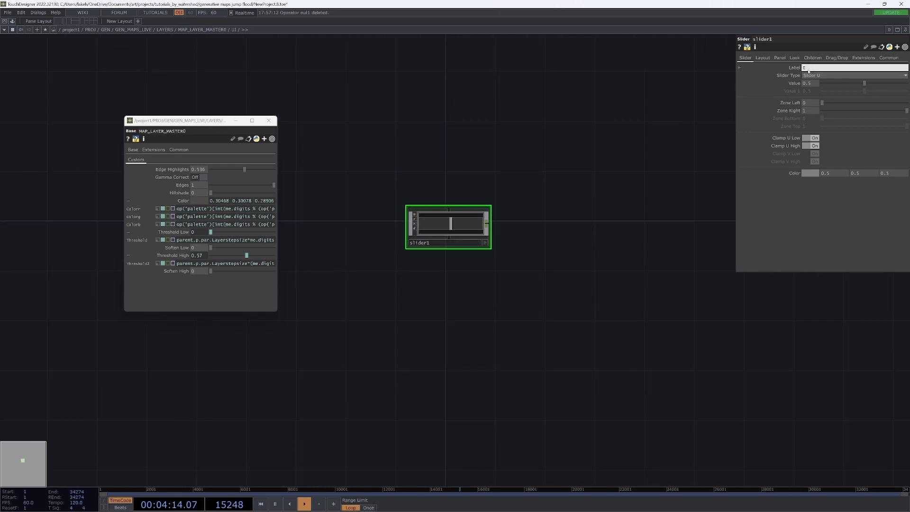
{"action": "key", "text": "Return"}
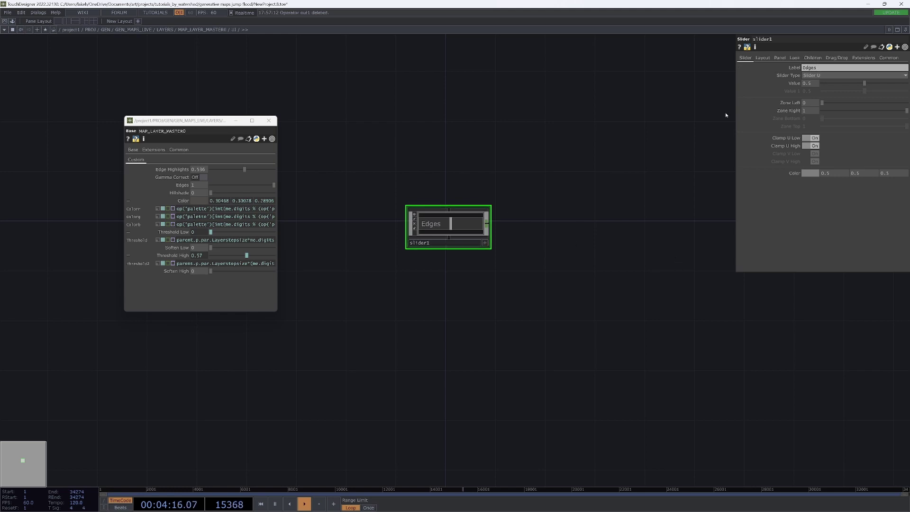
Duplicate the Edges slider below itself and set the copy's label to Highlights
{"action": "key", "text": "ctrl+v"}
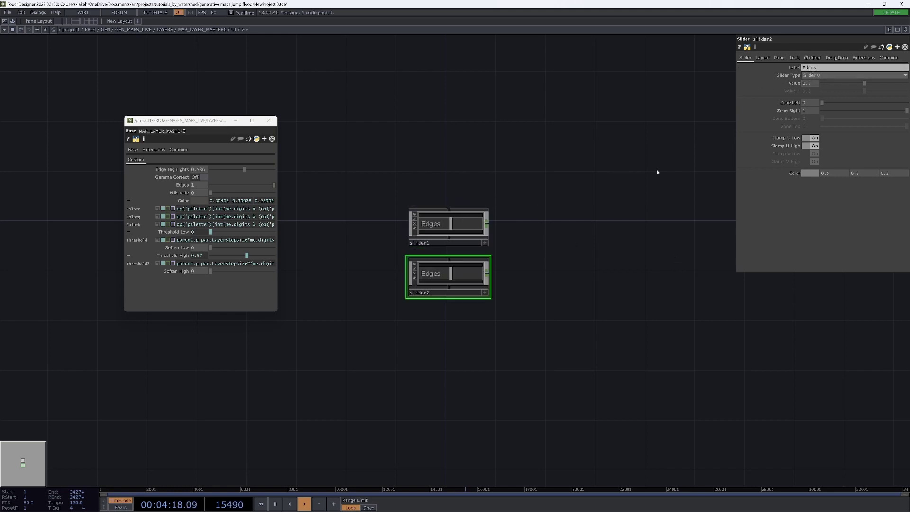
{"action": "left_click", "coordinate": [813, 67]}
{"action": "type", "text": "Highli"}
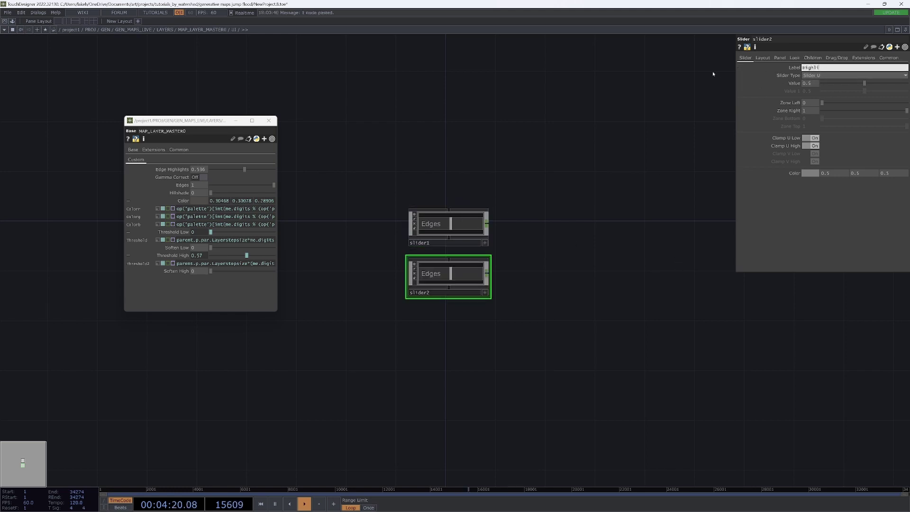
{"action": "type", "text": "ghts"}
{"action": "key", "text": "Return"}
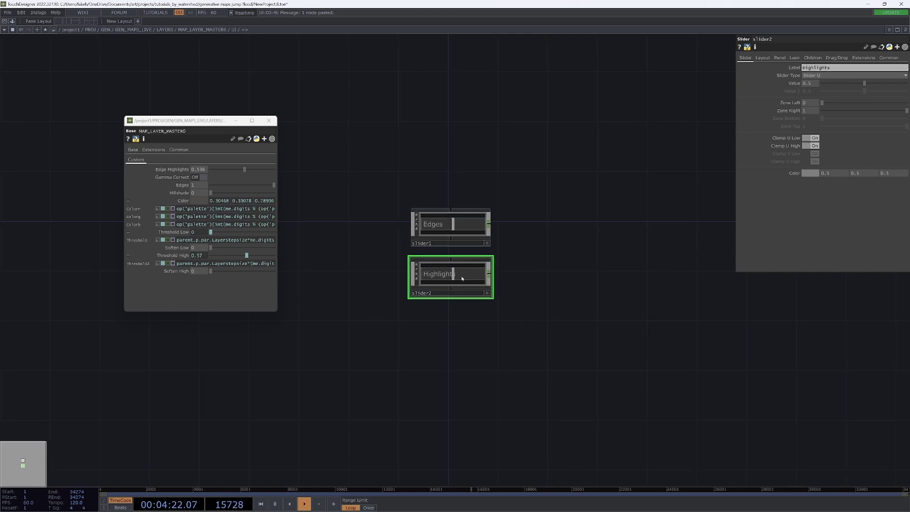
Duplicate the Highlights slider and set the third slider's label to Hillshade
{"action": "key", "text": "ctrl+c"}
{"action": "key", "text": "ctrl+v"}
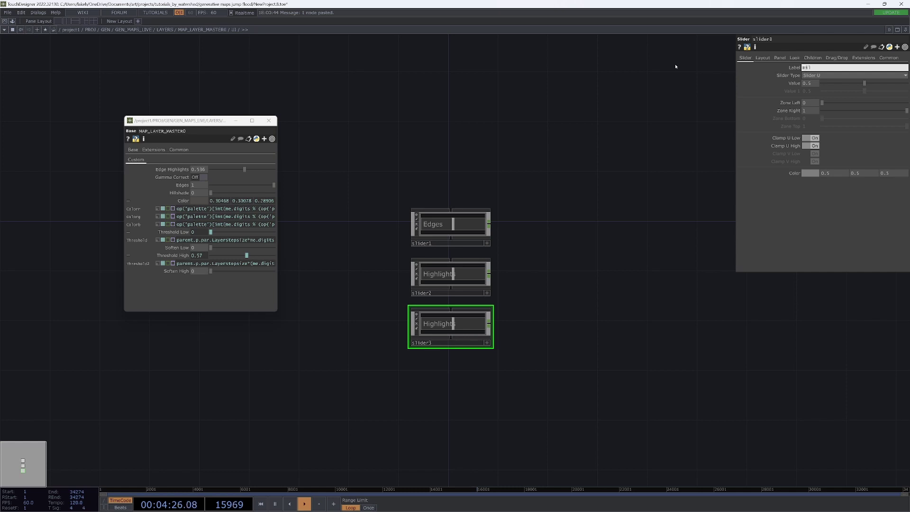
{"action": "left_click_drag", "start_coordinate": [561, 258], "coordinate": [572, 150]}
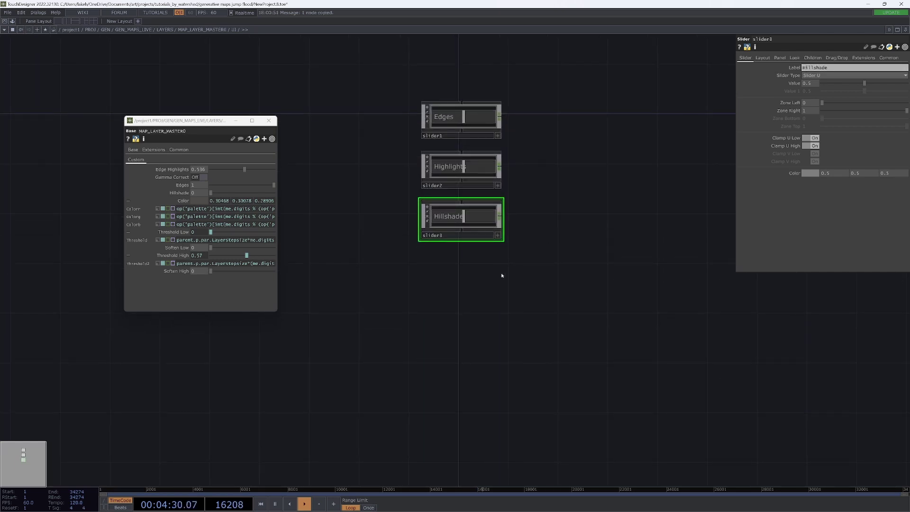
Create a Button COMP below the Hillshade slider with the Toggle Down button type
{"action": "key", "text": "Tab"}
{"action": "type", "text": "bu"}
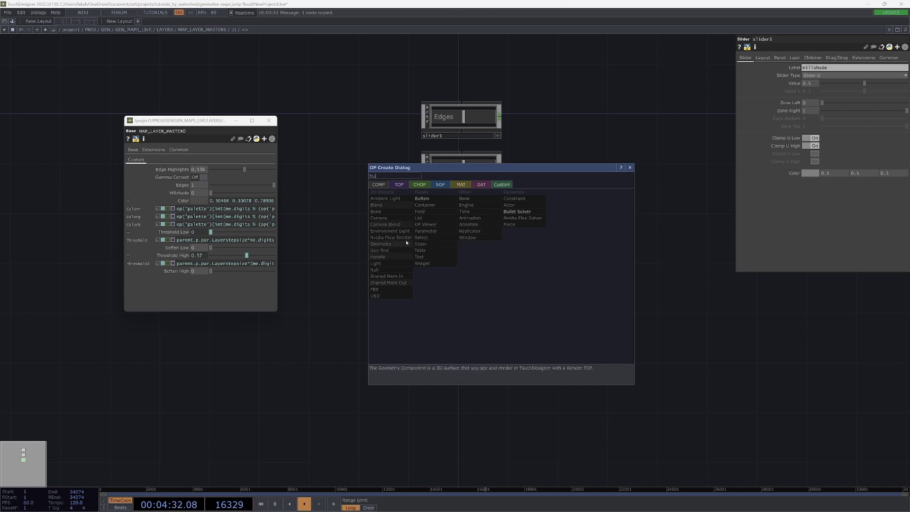
{"action": "left_click", "coordinate": [422, 198]}
{"action": "left_click", "coordinate": [463, 290]}
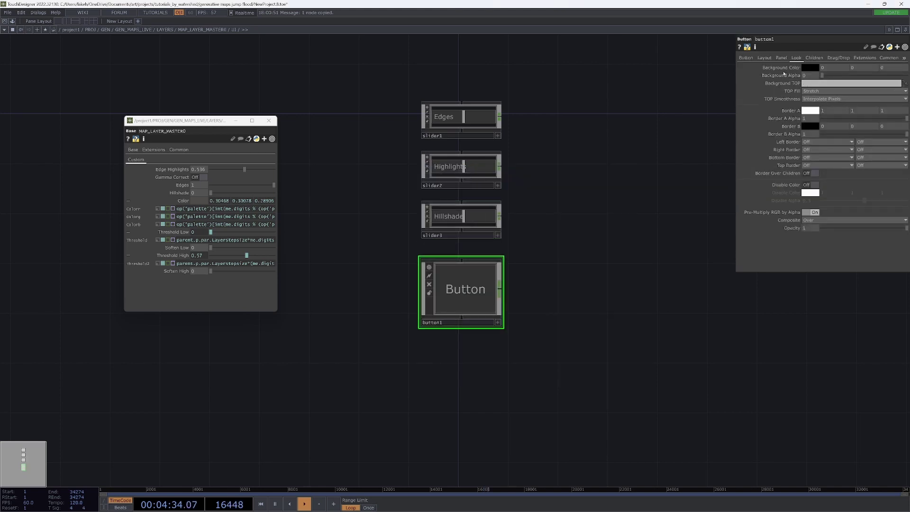
{"action": "left_click", "coordinate": [746, 57]}
{"action": "left_click", "coordinate": [829, 90]}
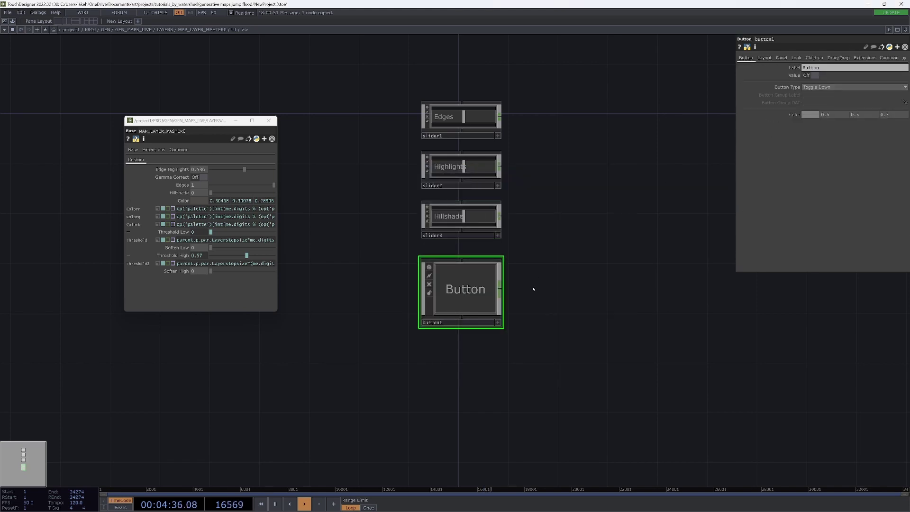
Make the button's viewer active, toggle the button on, and set its label to Gamma Correct
{"action": "left_click", "coordinate": [498, 322]}
{"action": "left_click", "coordinate": [453, 291]}
{"action": "left_click", "coordinate": [452, 291]}
{"action": "left_click_drag", "start_coordinate": [499, 331], "coordinate": [490, 362]}
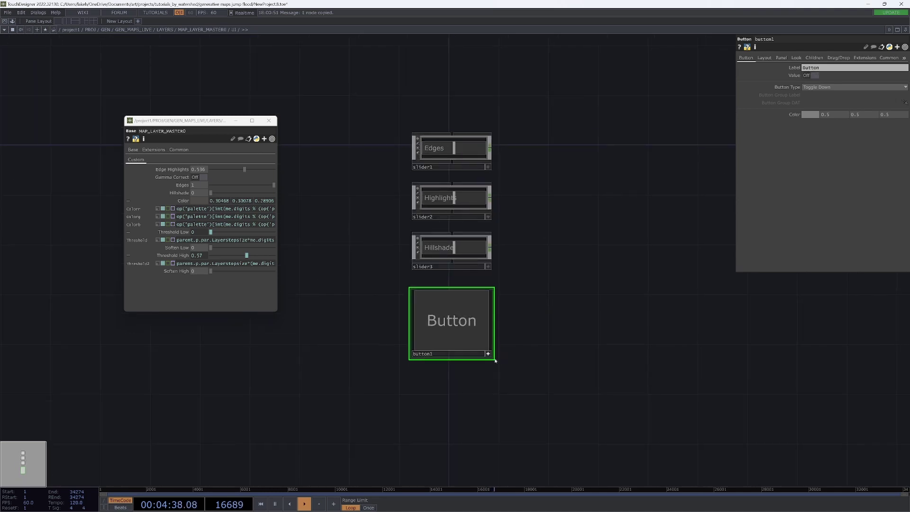
{"action": "left_click", "coordinate": [458, 322]}
{"action": "left_click", "coordinate": [823, 71]}
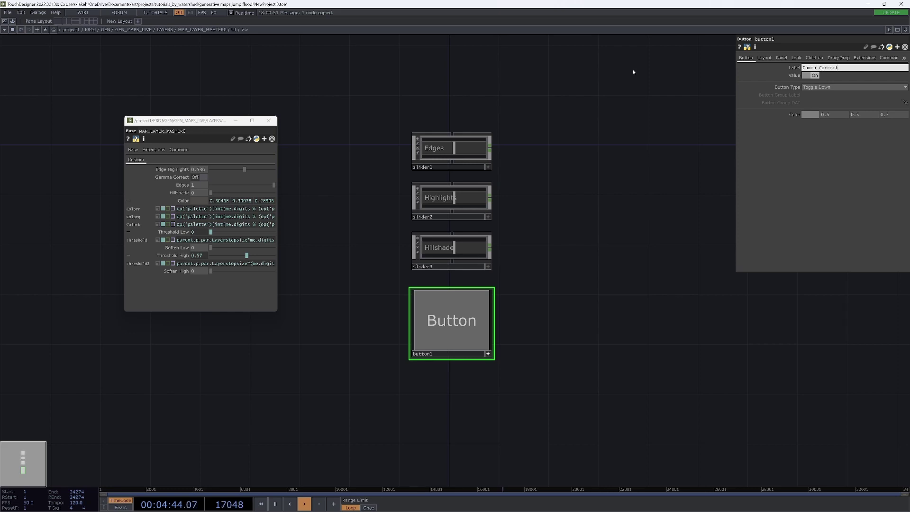
{"action": "left_click_drag", "start_coordinate": [525, 270], "coordinate": [524, 264]}
Match the Gamma Correct button's size to the Hillshade slider by setting its width to 100 and height to 20
{"action": "left_click", "coordinate": [479, 252]}
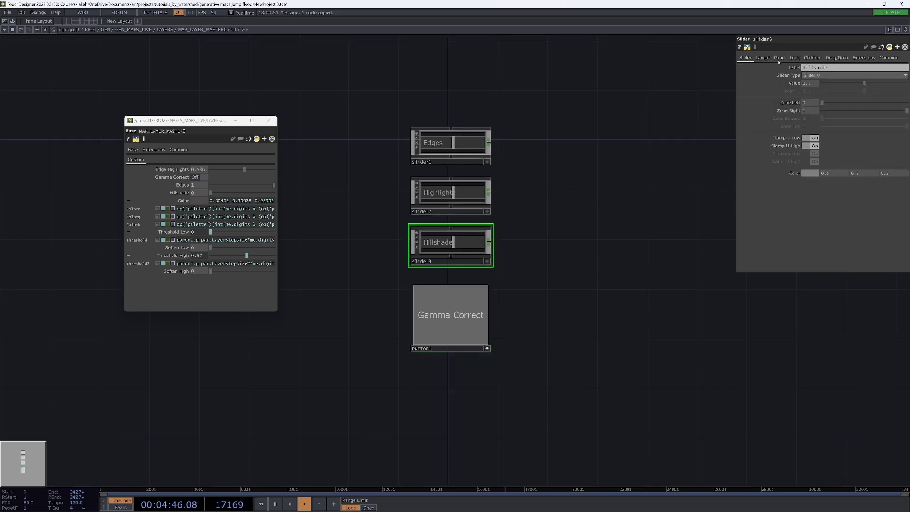
{"action": "left_click", "coordinate": [764, 58]}
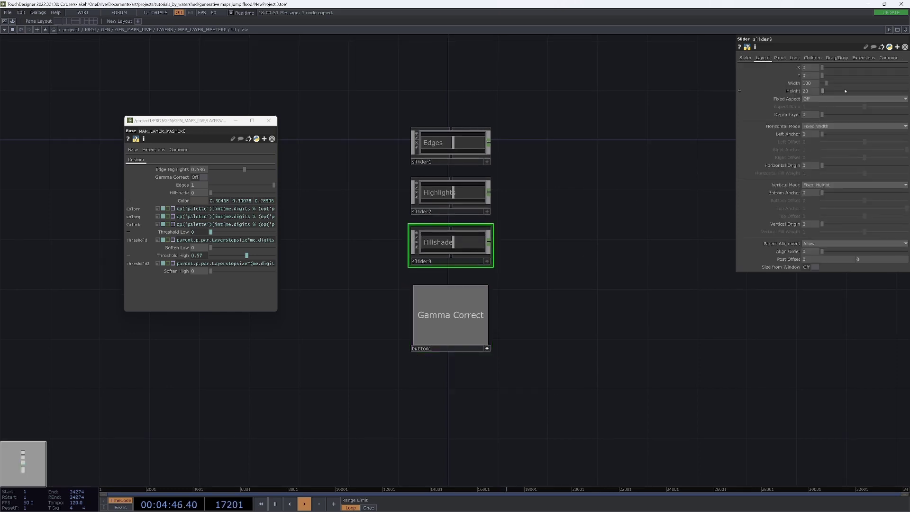
{"action": "left_click", "coordinate": [487, 347]}
{"action": "left_click", "coordinate": [760, 58]}
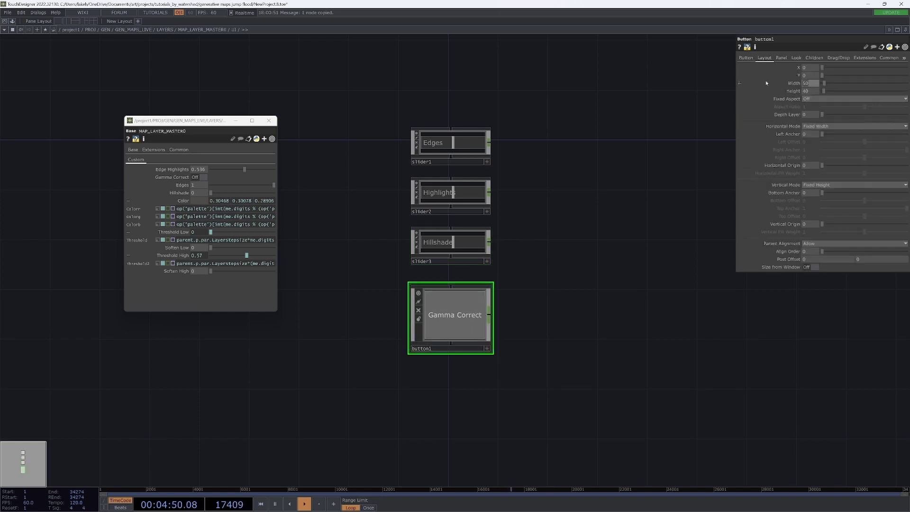
{"action": "type", "text": "100"}
{"action": "key", "text": "Tab"}
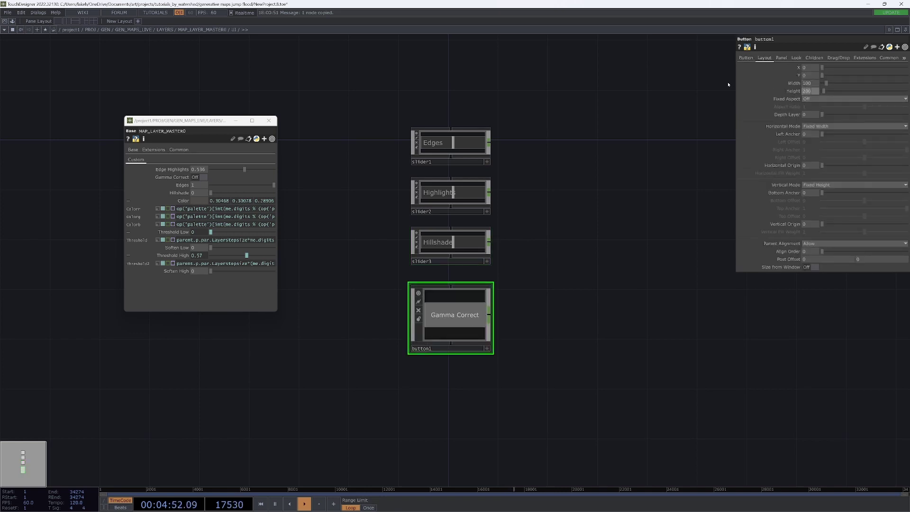
{"action": "type", "text": "20"}
{"action": "key", "text": "Return"}
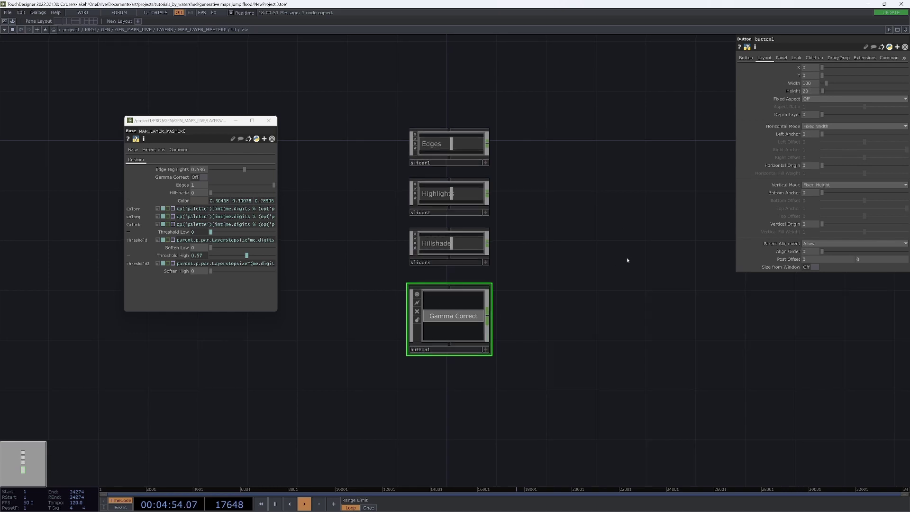
Go up to the MAP_LAYER_MASTER0 network and align the UI container's children Top to Bottom
{"action": "left_click_drag", "start_coordinate": [563, 271], "coordinate": [538, 293]}
{"action": "left_click_drag", "start_coordinate": [573, 221], "coordinate": [533, 240]}
{"action": "scroll", "coordinate": [521, 182], "scroll_direction": "down", "scroll_amount": 2}
{"action": "left_click_drag", "start_coordinate": [542, 275], "coordinate": [502, 267]}
{"action": "left_click_drag", "start_coordinate": [470, 234], "coordinate": [489, 242]}
{"action": "key", "text": "u"}
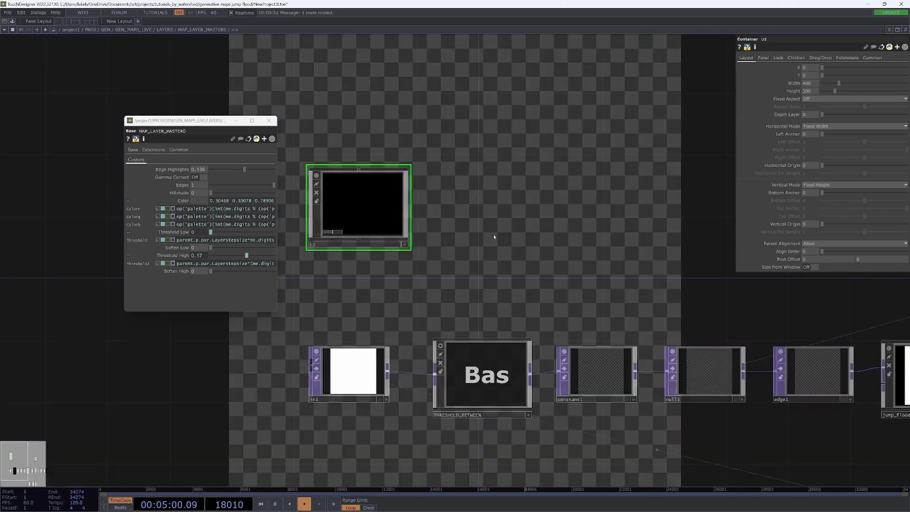
{"action": "left_click", "coordinate": [797, 57]}
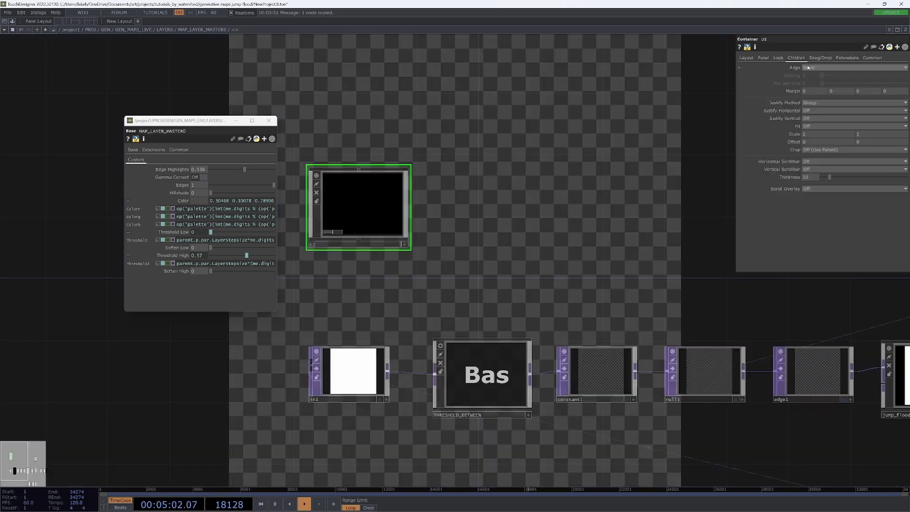
{"action": "left_click", "coordinate": [827, 67]}
{"action": "left_click", "coordinate": [818, 96]}
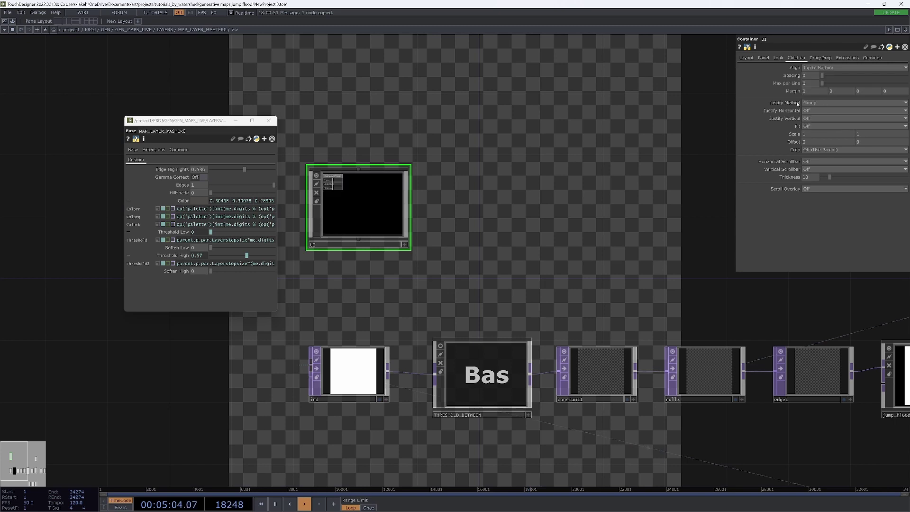
Resize the UI container to a height of 80 and a width of 100 to fit its controls
{"action": "scroll", "coordinate": [424, 224], "scroll_direction": "up", "scroll_amount": 4}
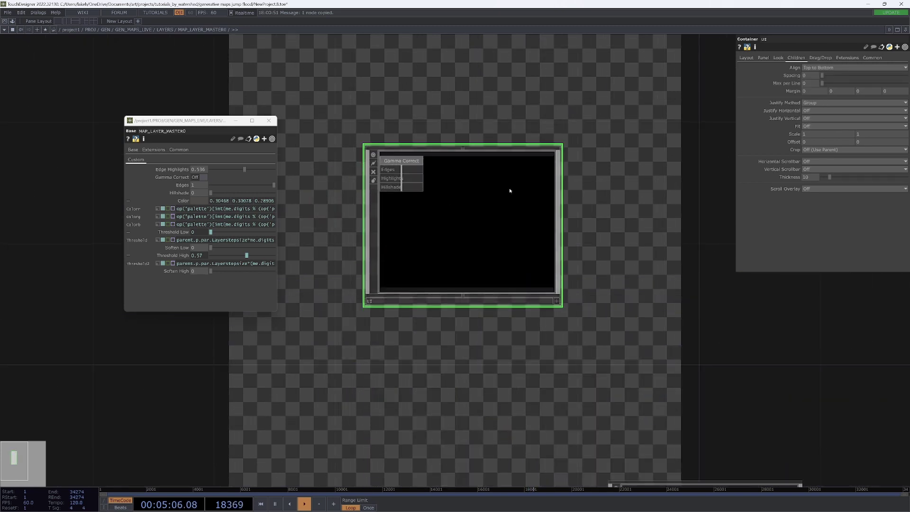
{"action": "left_click", "coordinate": [747, 58]}
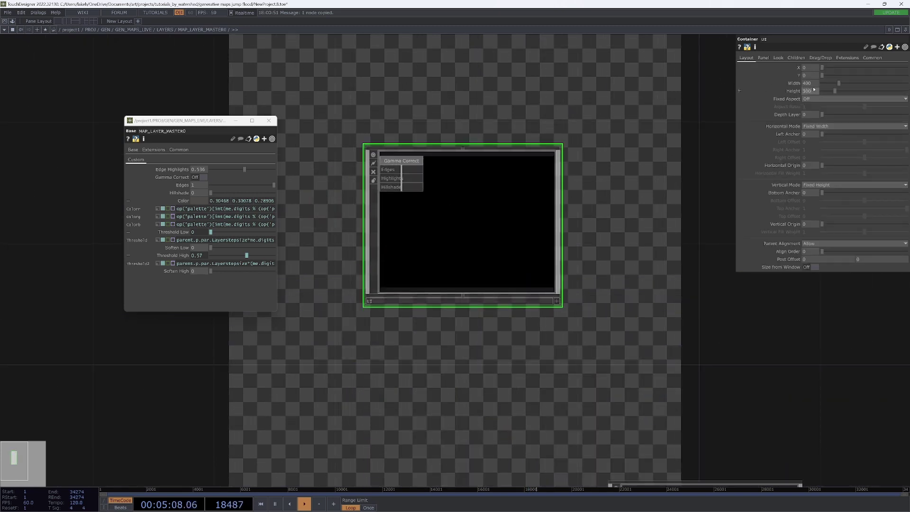
{"action": "type", "text": "80"}
{"action": "key", "text": "Return"}
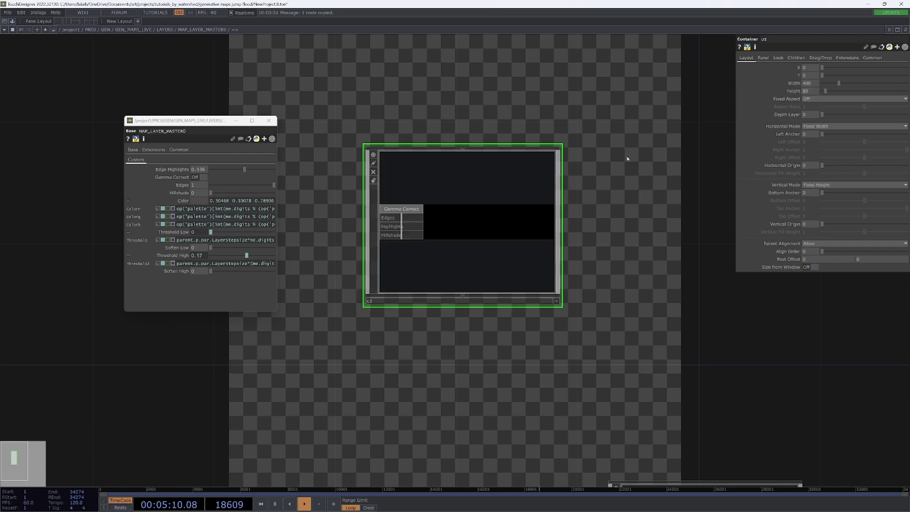
{"action": "type", "text": "100"}
{"action": "key", "text": "Return"}
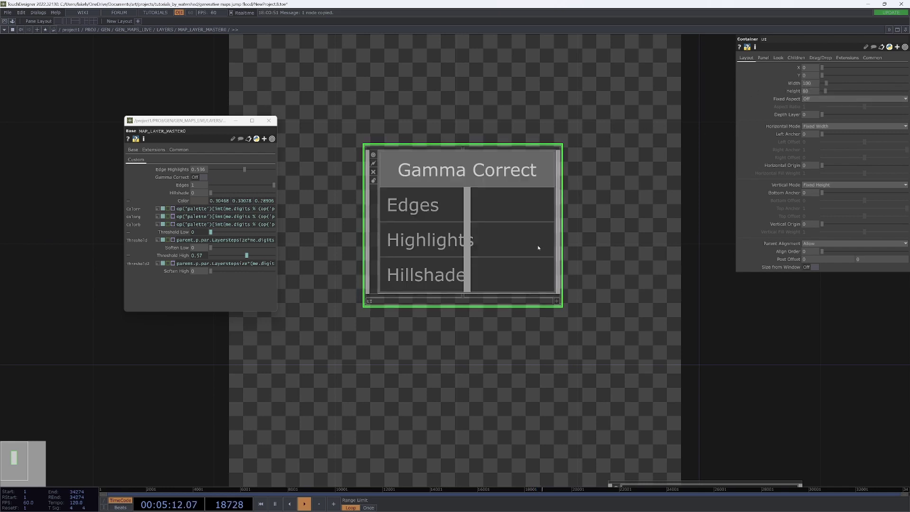
Go up to the LAYERS network and change the MAP_LAYER_MASTER0 operator type from Base to Container
{"action": "left_click_drag", "start_coordinate": [668, 251], "coordinate": [597, 182]}
{"action": "scroll", "coordinate": [597, 183], "scroll_direction": "down", "scroll_amount": 2}
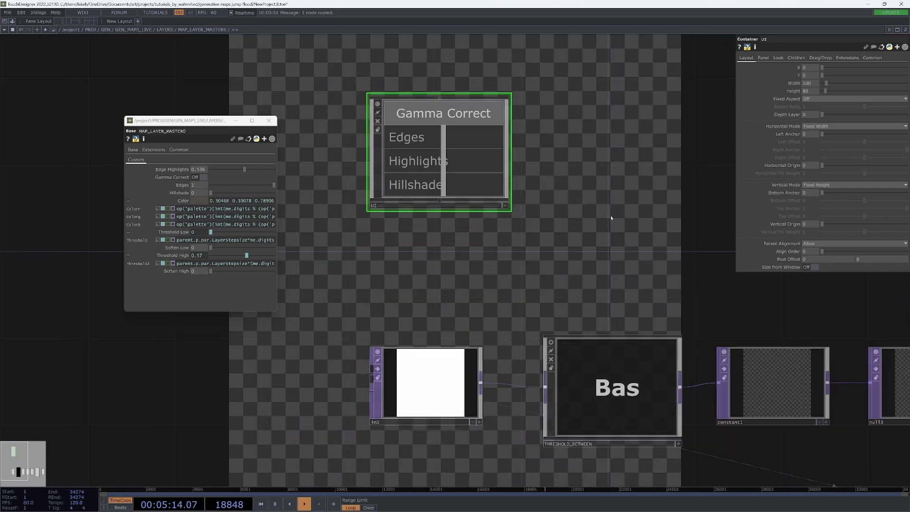
{"action": "left_click_drag", "start_coordinate": [611, 219], "coordinate": [607, 271]}
{"action": "scroll", "coordinate": [616, 213], "scroll_direction": "down", "scroll_amount": 3}
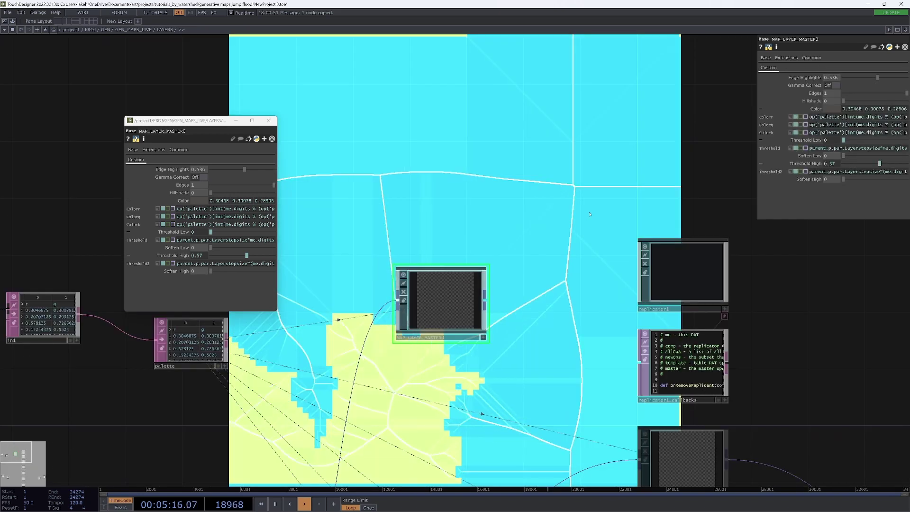
{"action": "right_click", "coordinate": [478, 294]}
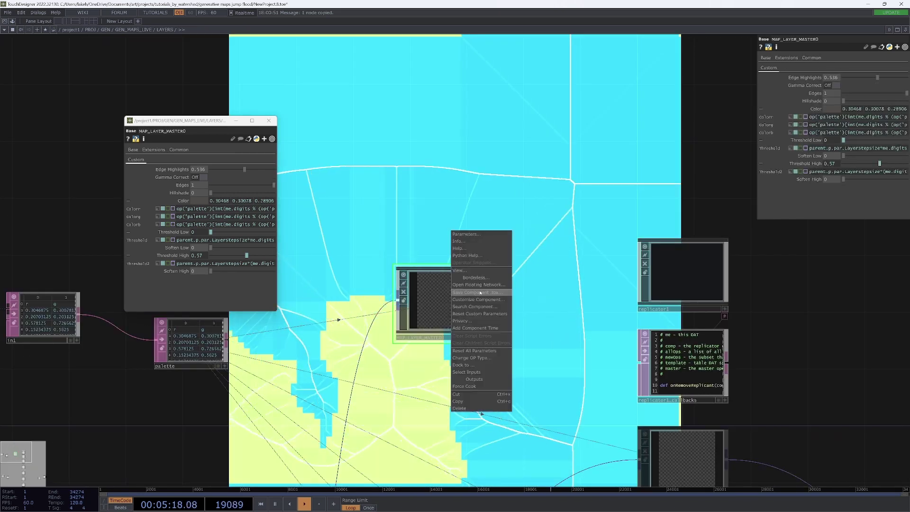
{"action": "left_click", "coordinate": [471, 357]}
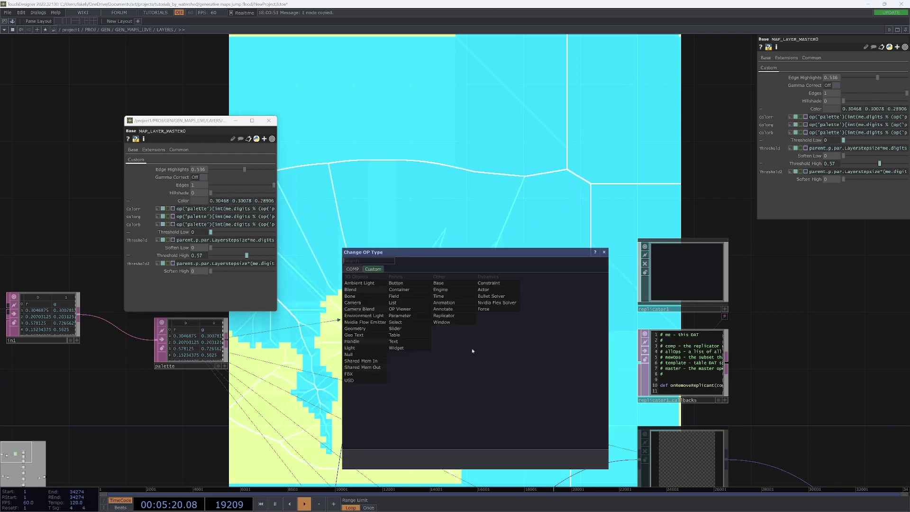
{"action": "left_click", "coordinate": [399, 290]}
Set MAP_LAYER_MASTER0's layout width to the expression op('./UI').width
{"action": "scroll", "coordinate": [457, 290], "scroll_direction": "up", "scroll_amount": 5}
{"action": "scroll", "coordinate": [457, 289], "scroll_direction": "down", "scroll_amount": 5}
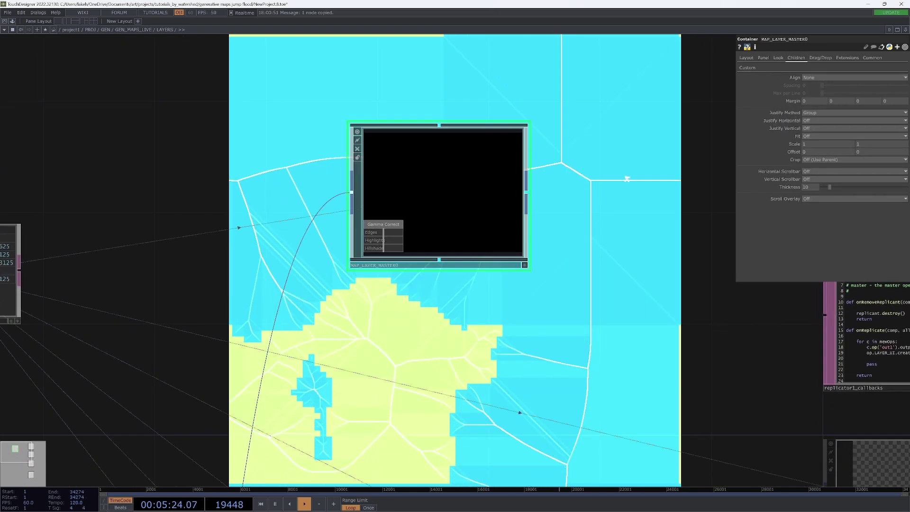
{"action": "scroll", "coordinate": [524, 205], "scroll_direction": "up", "scroll_amount": 4}
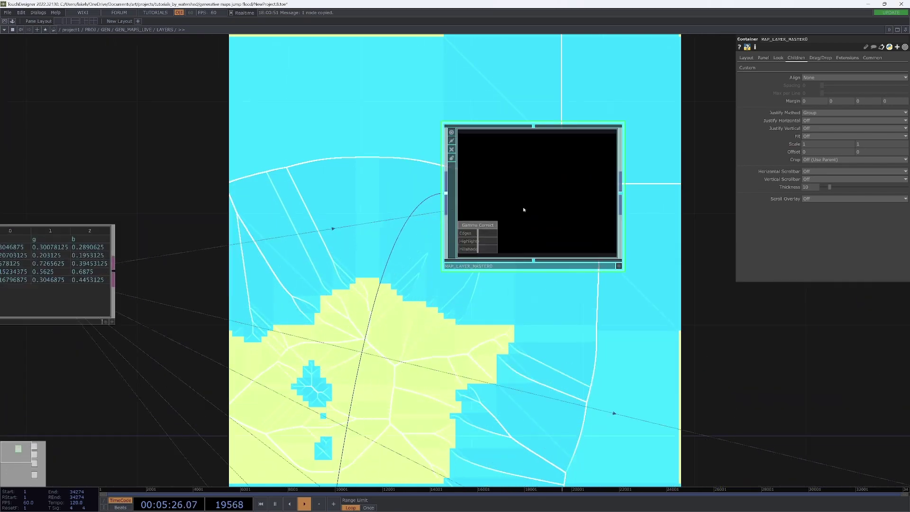
{"action": "scroll", "coordinate": [524, 205], "scroll_direction": "down", "scroll_amount": 3}
{"action": "scroll", "coordinate": [487, 229], "scroll_direction": "up", "scroll_amount": 2}
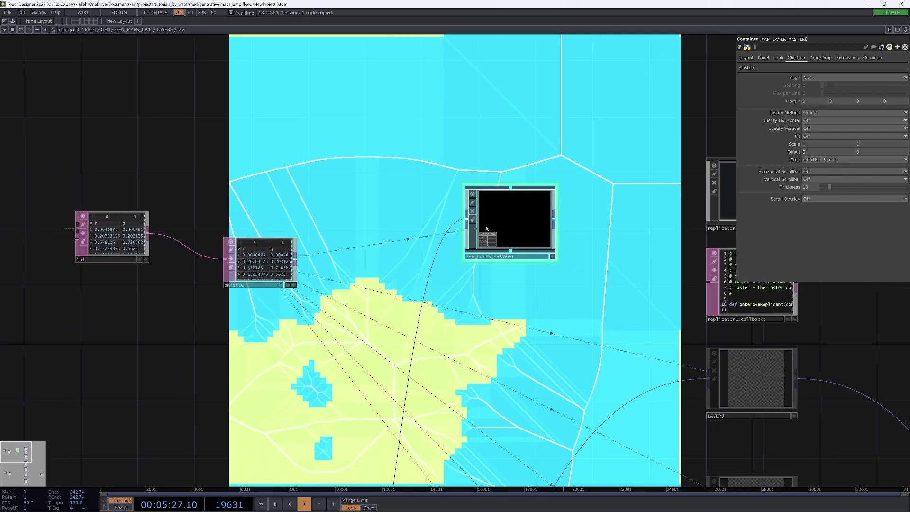
{"action": "left_click", "coordinate": [748, 68]}
{"action": "left_click", "coordinate": [747, 57]}
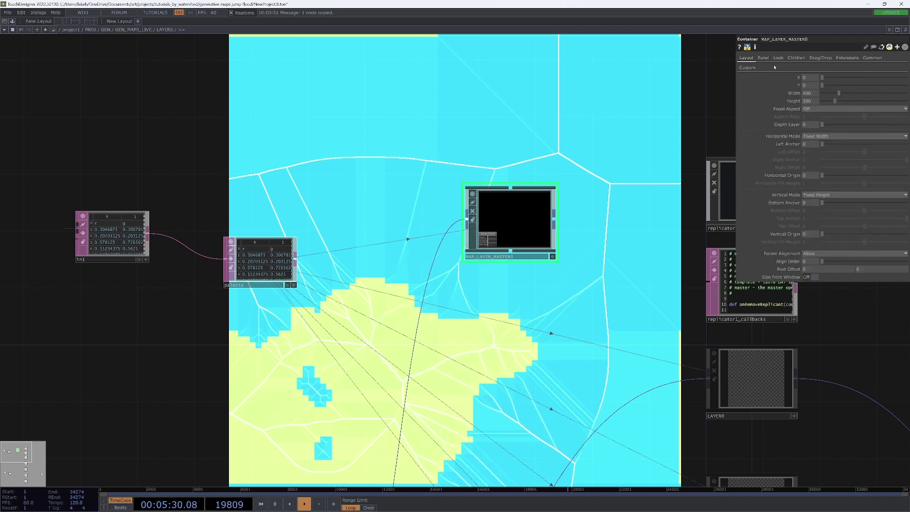
{"action": "left_click", "coordinate": [809, 93]}
{"action": "type", "text": "6"}
{"action": "type", "text": "p('"}
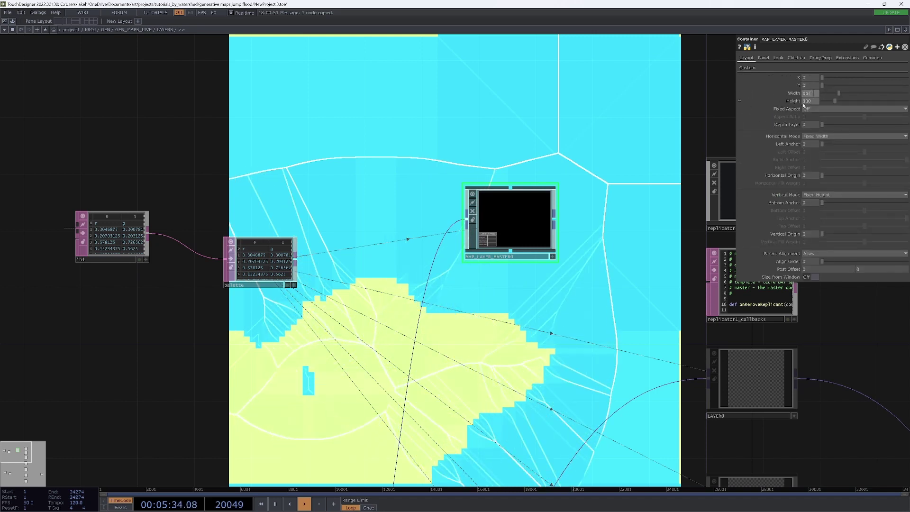
{"action": "type", "text": "./U"}
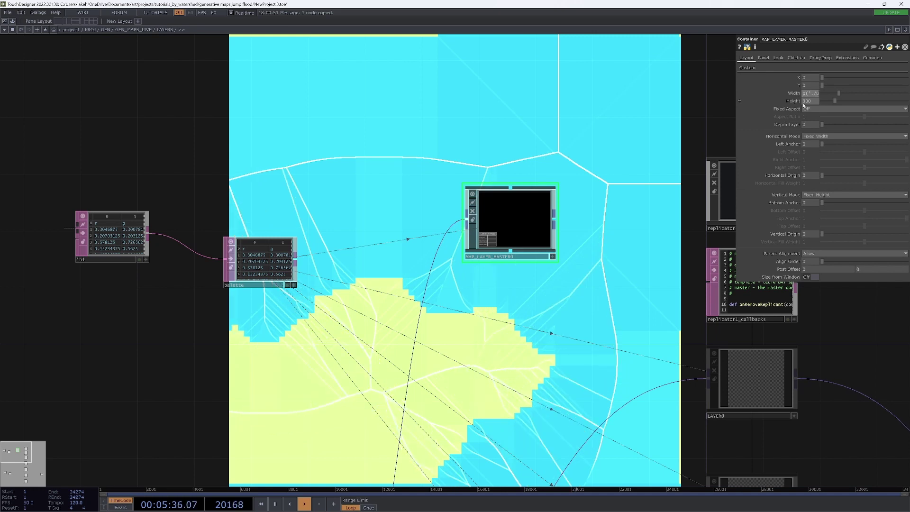
{"action": "type", "text": "I').width"}
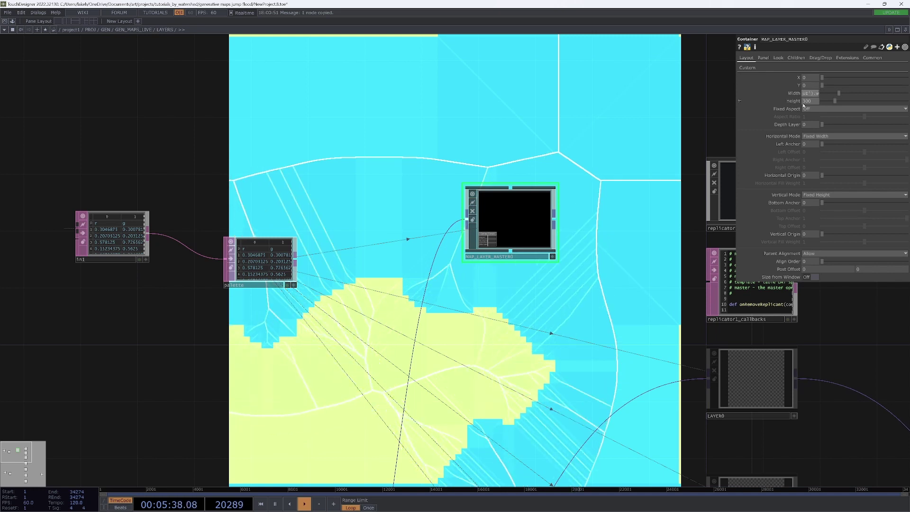
Drive MAP_LAYER_MASTER0's layout height from the UI container's height with an expression referencing op('./UI')
{"action": "key", "text": "Tab"}
{"action": "type", "text": "op('./"}
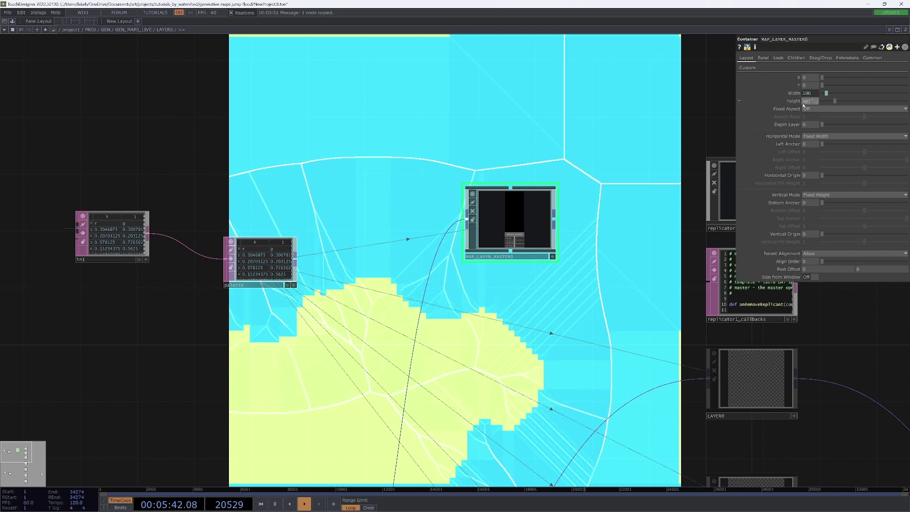
{"action": "type", "text": "u"}
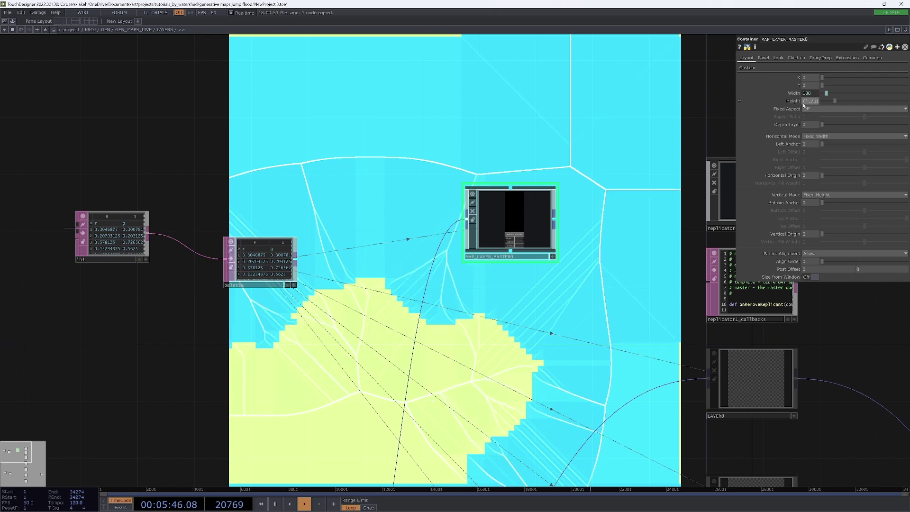
{"action": "type", "text": "I')"}
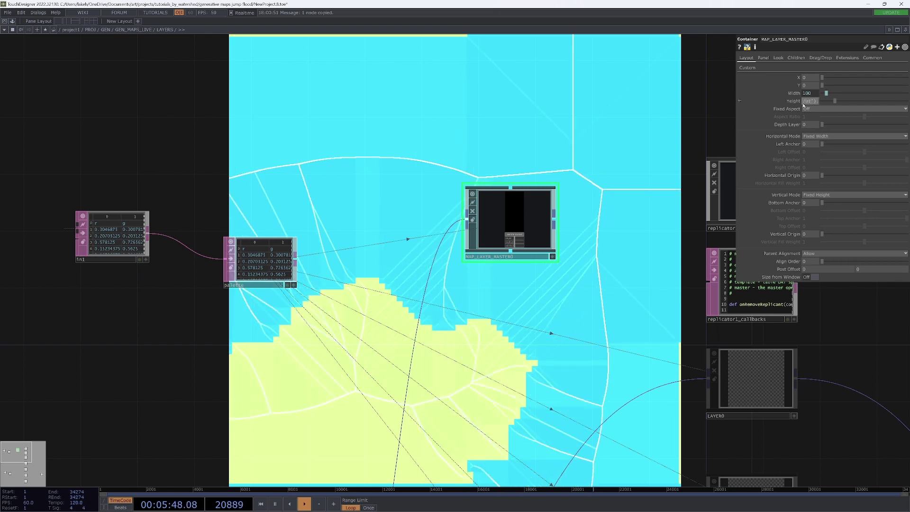
{"action": "key", "text": "Return"}
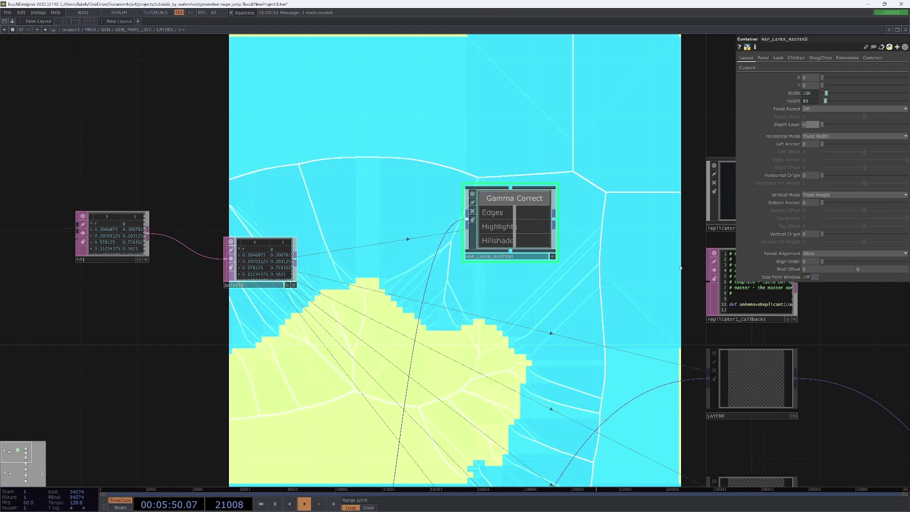
Enter the MAP_LAYER_MASTER0 network and go inside its UI container
{"action": "left_click_drag", "start_coordinate": [609, 236], "coordinate": [611, 224]}
{"action": "scroll", "coordinate": [545, 228], "scroll_direction": "up", "scroll_amount": 4}
{"action": "key", "text": "i"}
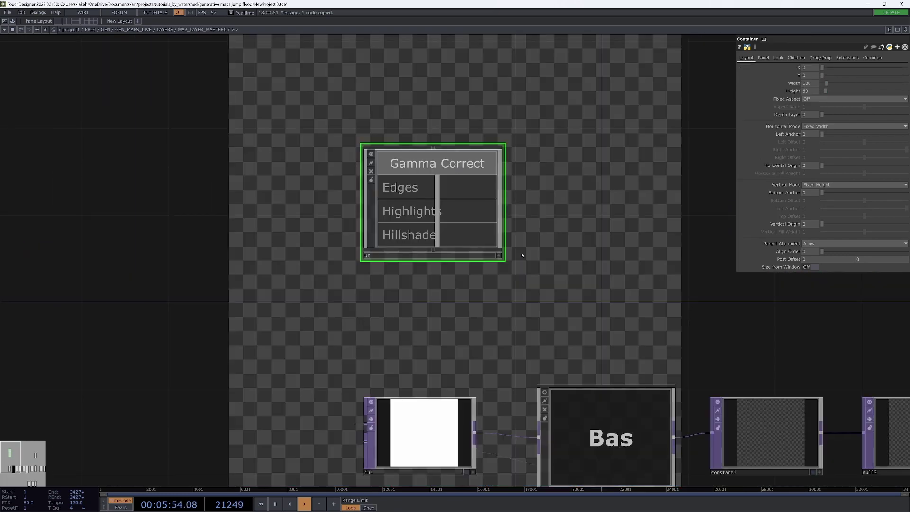
{"action": "left_click_drag", "start_coordinate": [589, 277], "coordinate": [623, 302]}
{"action": "left_click_drag", "start_coordinate": [599, 245], "coordinate": [607, 273]}
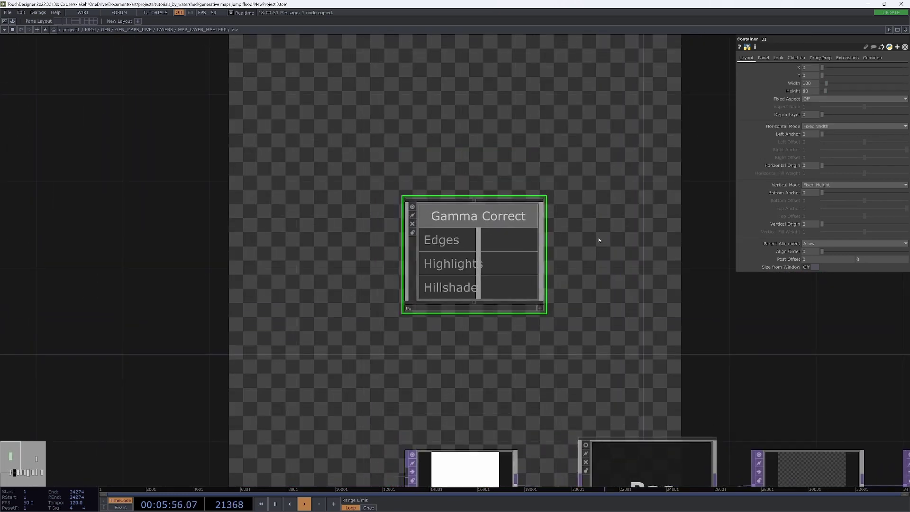
{"action": "key", "text": "i"}
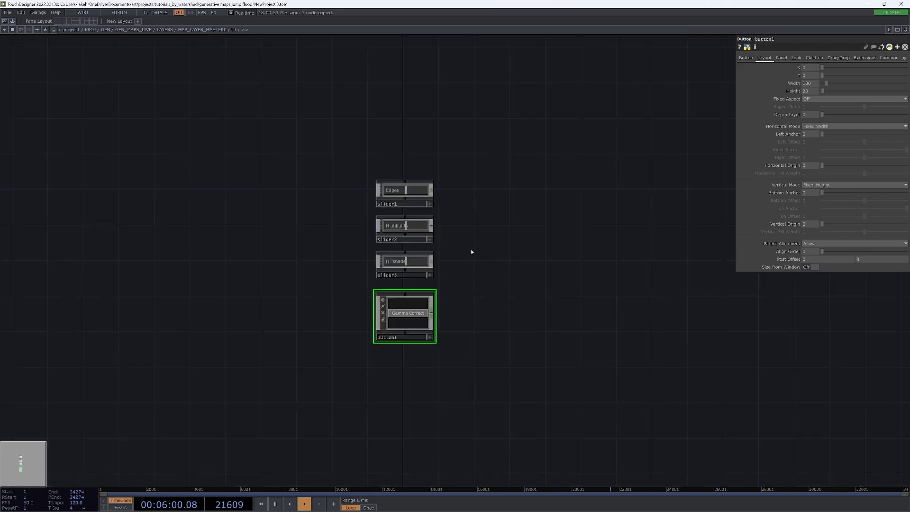
{"action": "key", "text": "ctrl+c"}
{"action": "key", "text": "ctrl+v"}
{"action": "left_click_drag", "start_coordinate": [487, 297], "coordinate": [498, 210]}
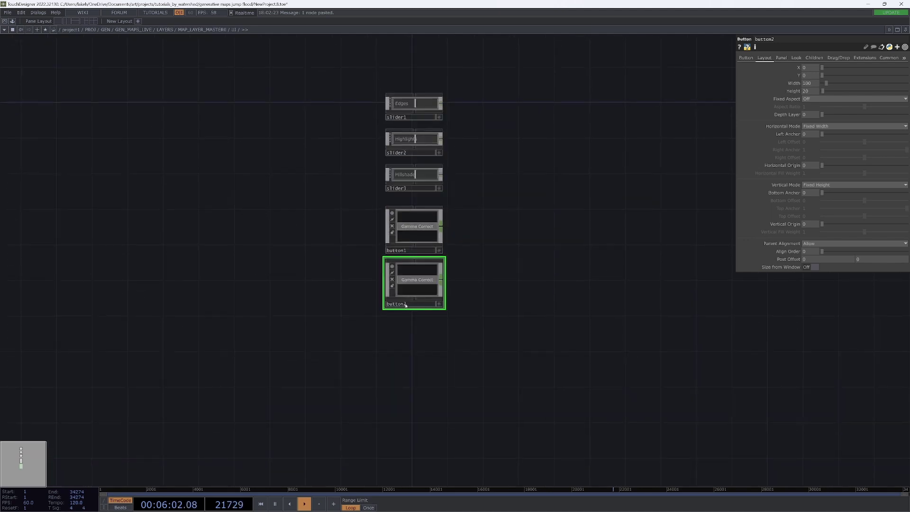
{"action": "left_click_drag", "start_coordinate": [407, 298], "coordinate": [412, 306]}
{"action": "left_click_drag", "start_coordinate": [495, 343], "coordinate": [506, 348]}
{"action": "scroll", "coordinate": [505, 349], "scroll_direction": "up", "scroll_amount": 5}
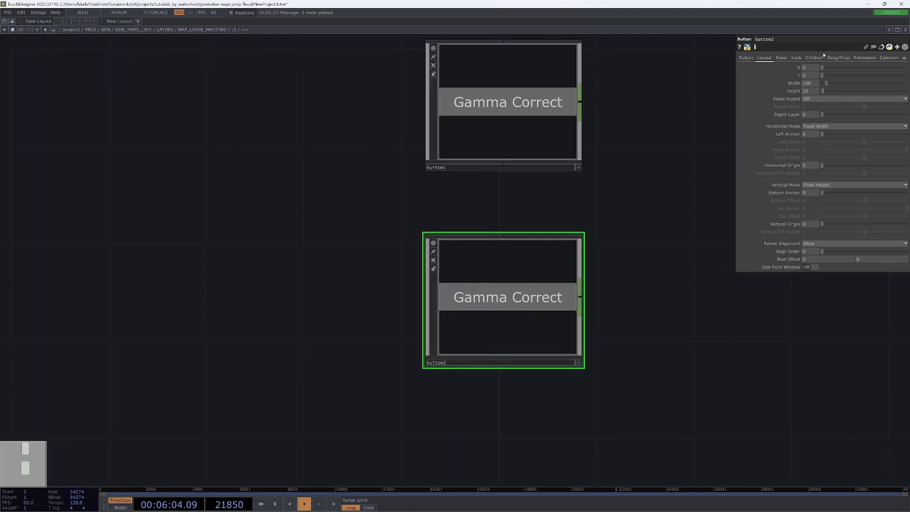
{"action": "left_click_drag", "start_coordinate": [652, 307], "coordinate": [591, 305]}
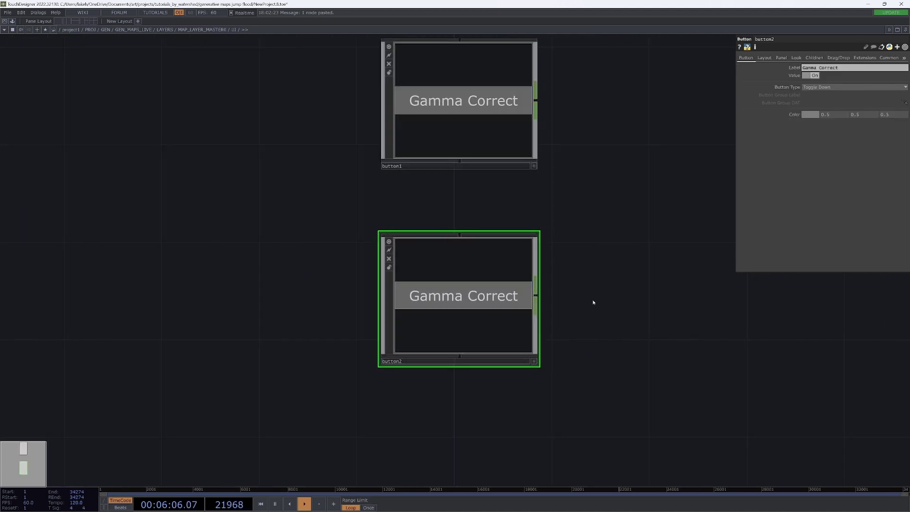
{"action": "key", "text": "Delete"}
Add a Text component below the Gamma Correct button and size it to a width of 100 and a height of 80
{"action": "key", "text": "Tab"}
{"action": "left_click", "coordinate": [452, 290]}
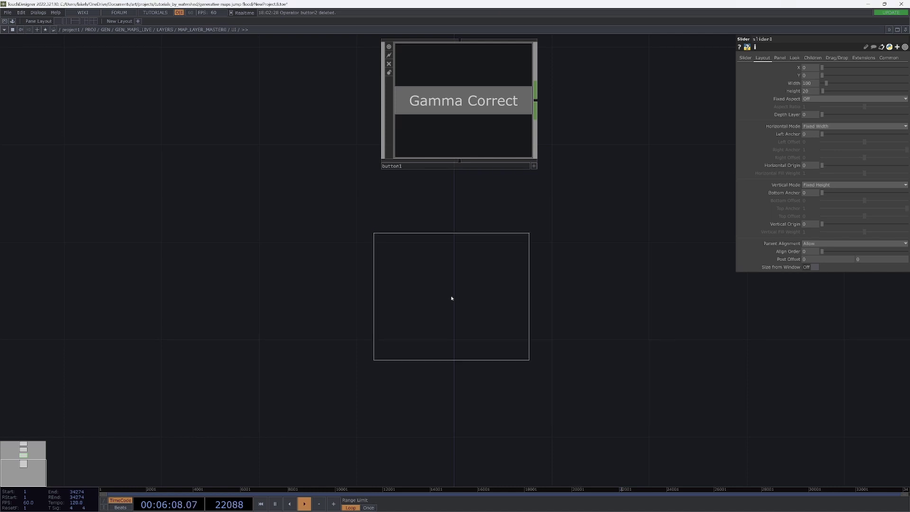
{"action": "left_click", "coordinate": [449, 301]}
{"action": "left_click", "coordinate": [772, 58]}
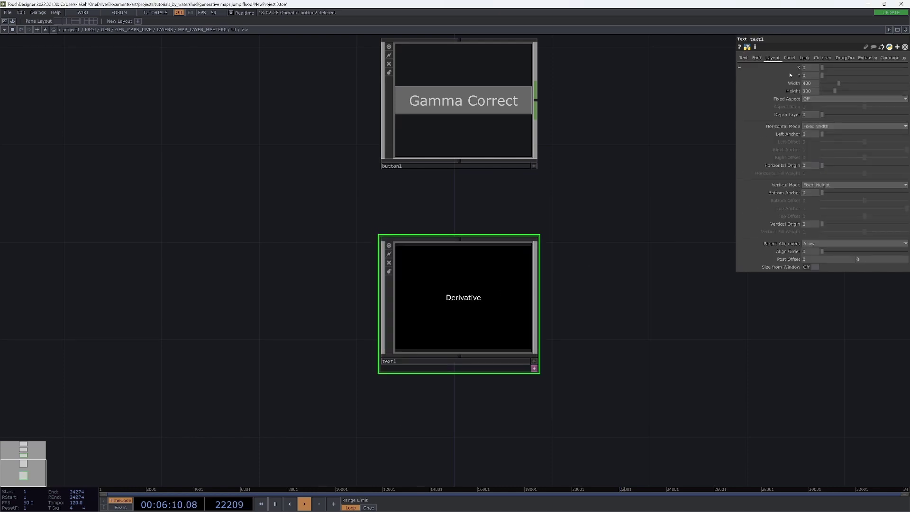
{"action": "type", "text": "100"}
{"action": "key", "text": "Tab"}
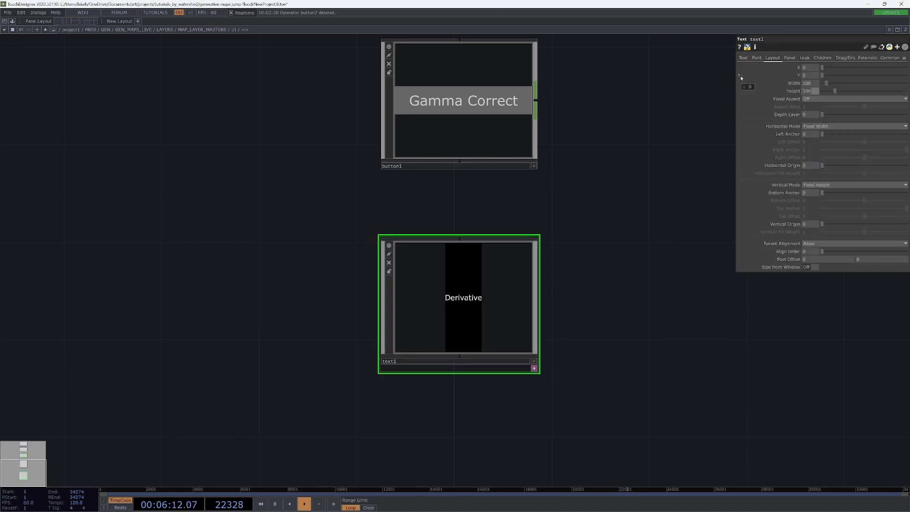
{"action": "key", "text": "Tab"}
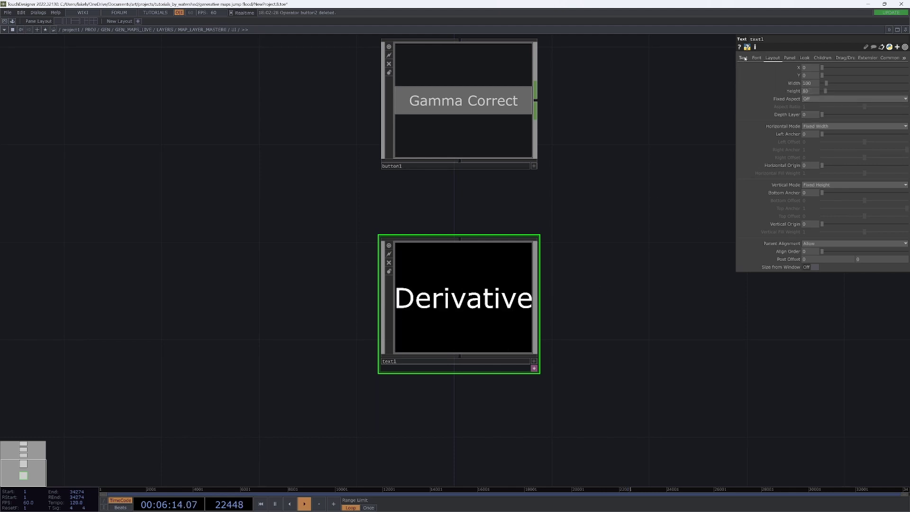
Set text1's text to the expression parent(2).name
{"action": "left_click", "coordinate": [743, 58]}
{"action": "left_click", "coordinate": [796, 76]}
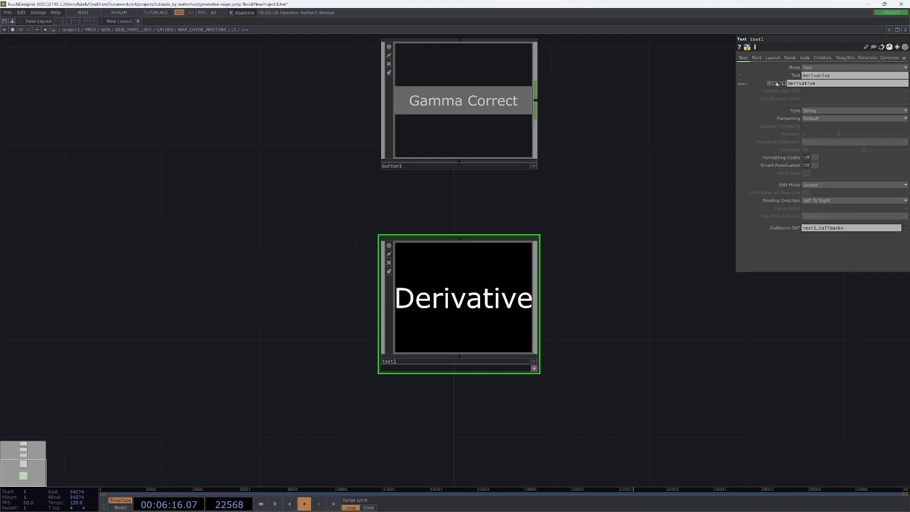
{"action": "left_click", "coordinate": [775, 84]}
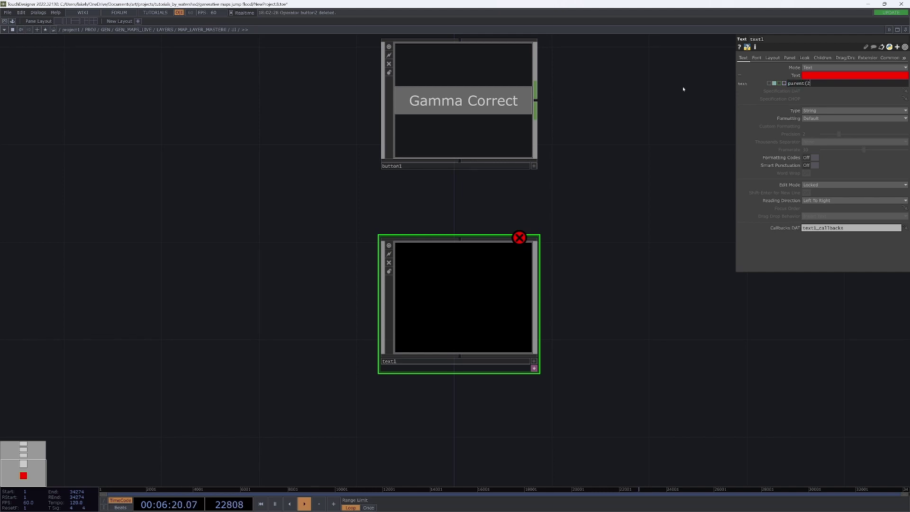
{"action": "key", "text": "Tab"}
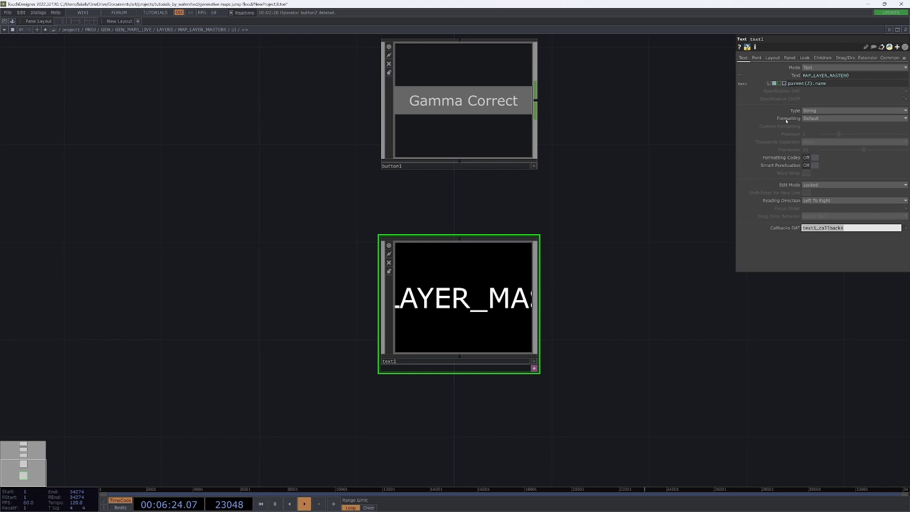
Set text1's Scale Text to Fit option to Always
{"action": "left_click", "coordinate": [756, 57]}
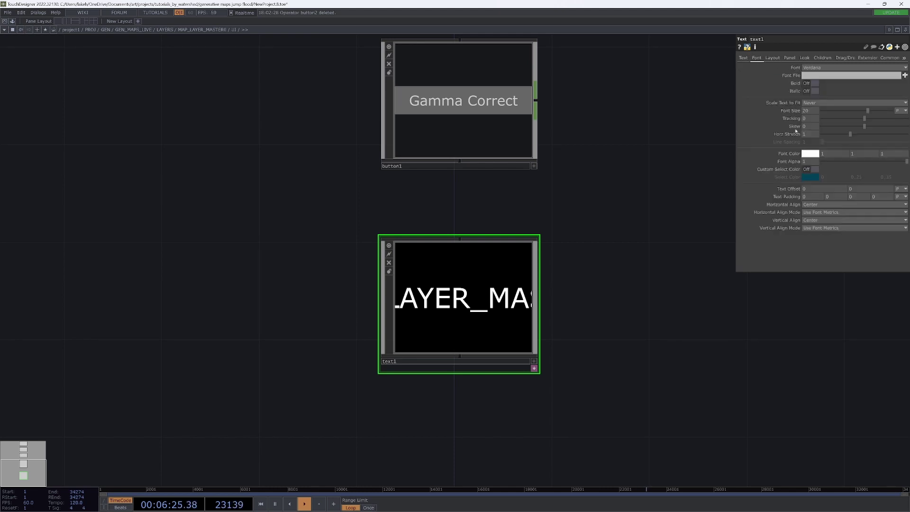
{"action": "left_click", "coordinate": [812, 102]}
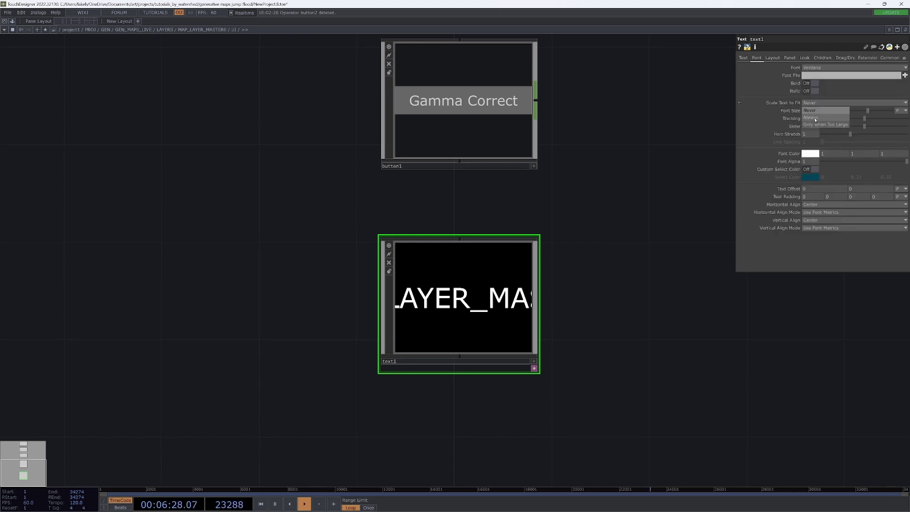
{"action": "left_click", "coordinate": [815, 118]}
Go up to the MAP_LAYER_MASTER0 network and set the UI container's height to 100
{"action": "key", "text": "u"}
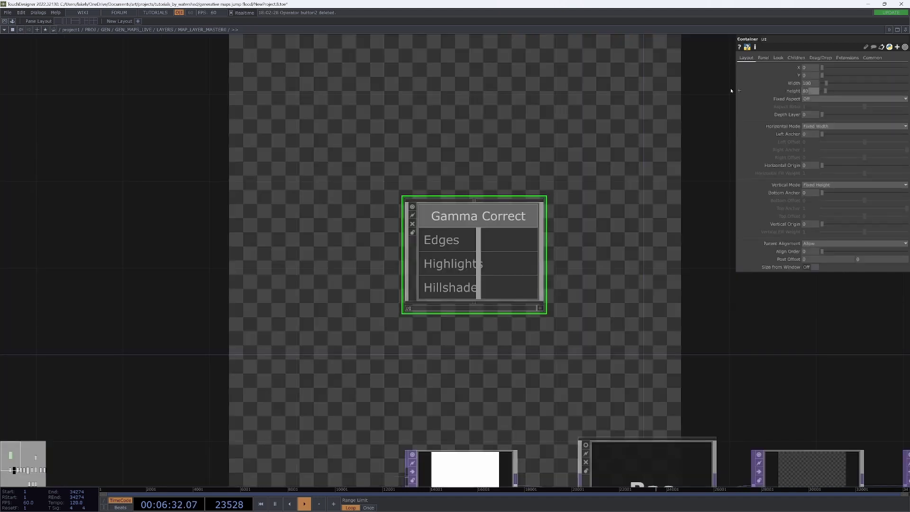
{"action": "type", "text": "0"}
{"action": "key", "text": "Return"}
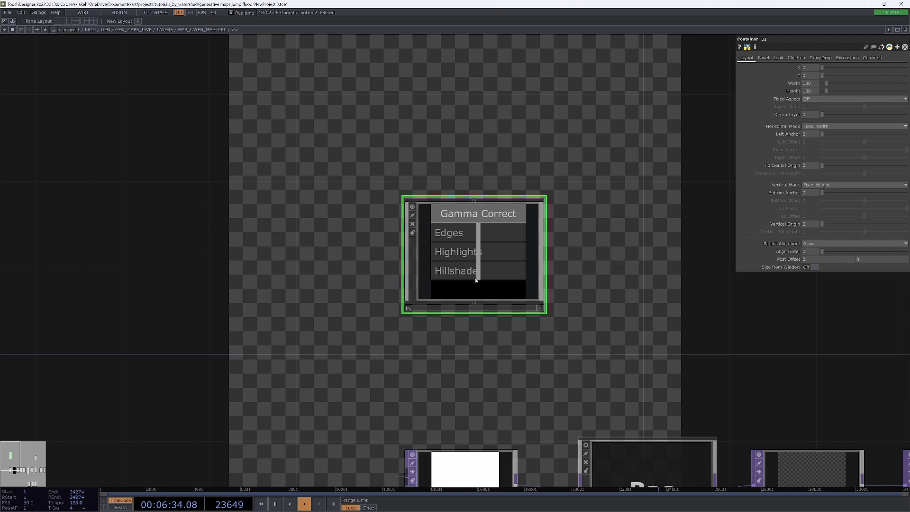
Go back inside the UI container and examine text1's layout, text, font and panel parameters
{"action": "key", "text": "i"}
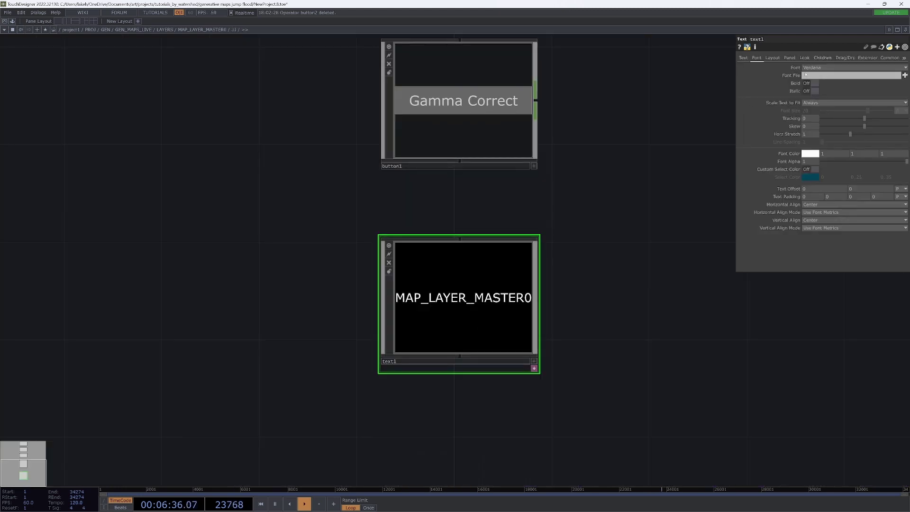
{"action": "left_click", "coordinate": [773, 57]}
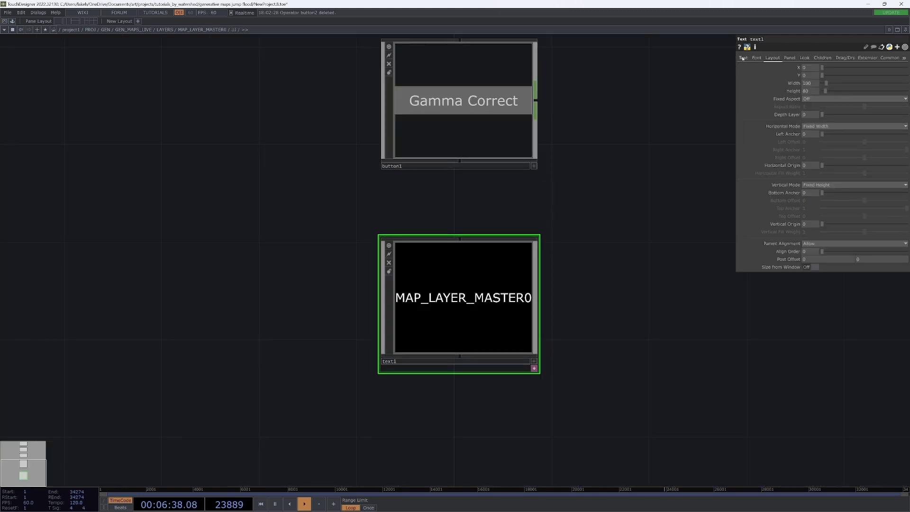
{"action": "left_click", "coordinate": [743, 59]}
{"action": "left_click", "coordinate": [773, 57]}
{"action": "left_click", "coordinate": [754, 58]}
{"action": "left_click", "coordinate": [743, 57]}
{"action": "left_click", "coordinate": [789, 57]}
{"action": "left_click_drag", "start_coordinate": [568, 264], "coordinate": [584, 277]}
Go up a level and try increasing the UI container's height to about 300
{"action": "key", "text": "u"}
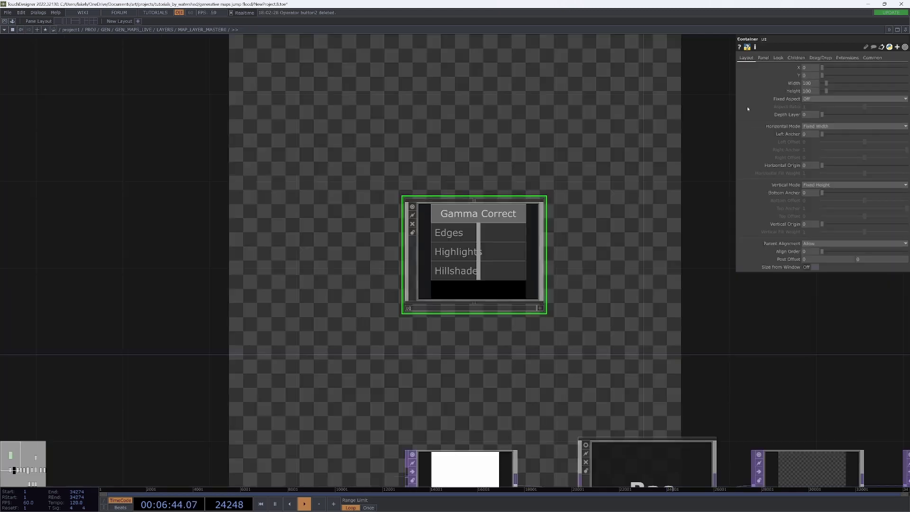
{"action": "mouse_move", "coordinate": [827, 91]}
{"action": "left_mouse_down"}
{"action": "mouse_move", "coordinate": [846, 91]}
{"action": "mouse_move", "coordinate": [827, 91]}
{"action": "left_mouse_up"}
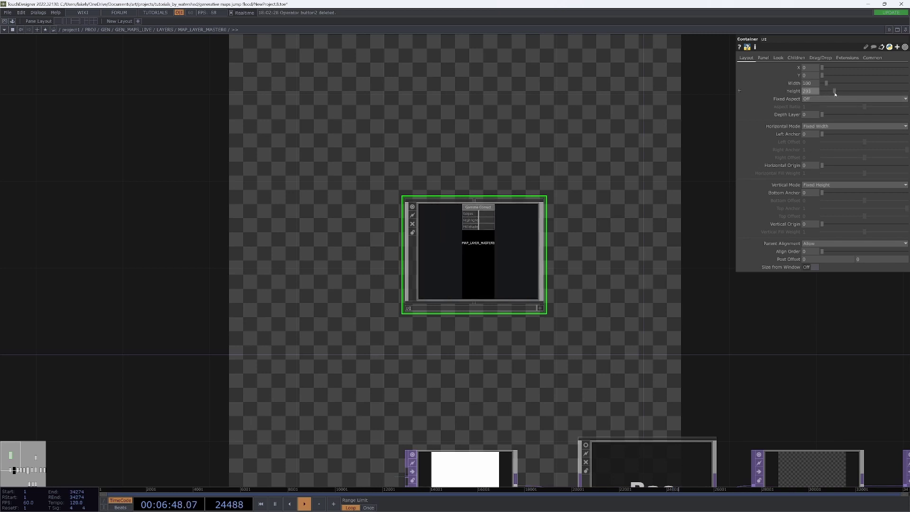
Inside the UI container, set text1's height to 20 to match the Gamma Correct button
{"action": "key", "text": "i"}
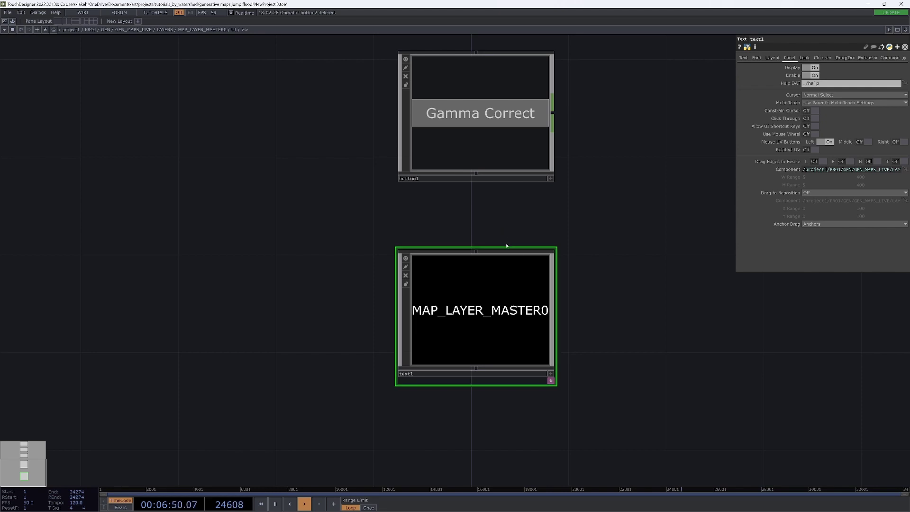
{"action": "left_click_drag", "start_coordinate": [507, 248], "coordinate": [506, 243]}
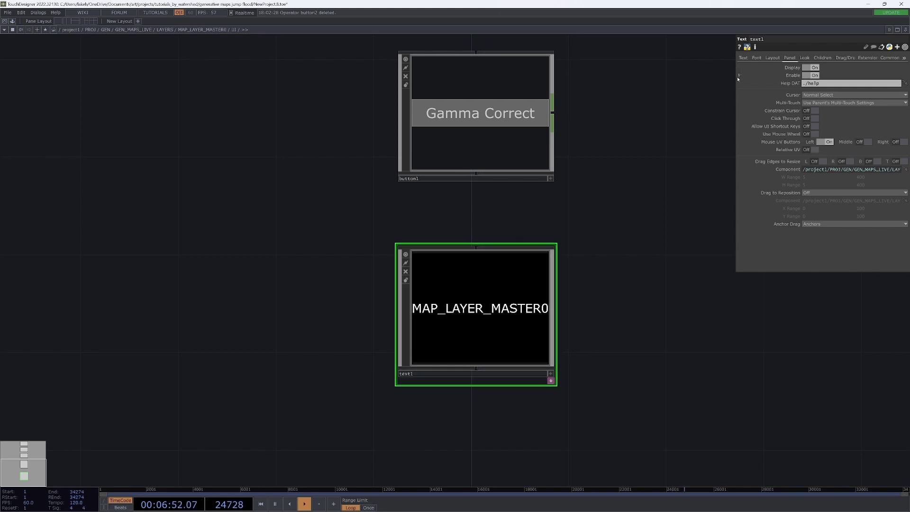
{"action": "left_click", "coordinate": [743, 58]}
{"action": "left_click", "coordinate": [537, 107]}
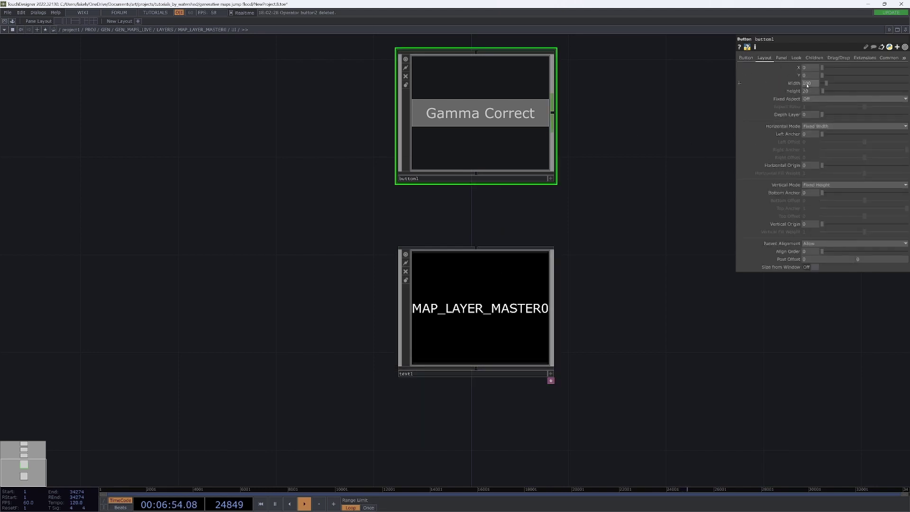
{"action": "left_click", "coordinate": [500, 278]}
{"action": "left_click", "coordinate": [757, 58]}
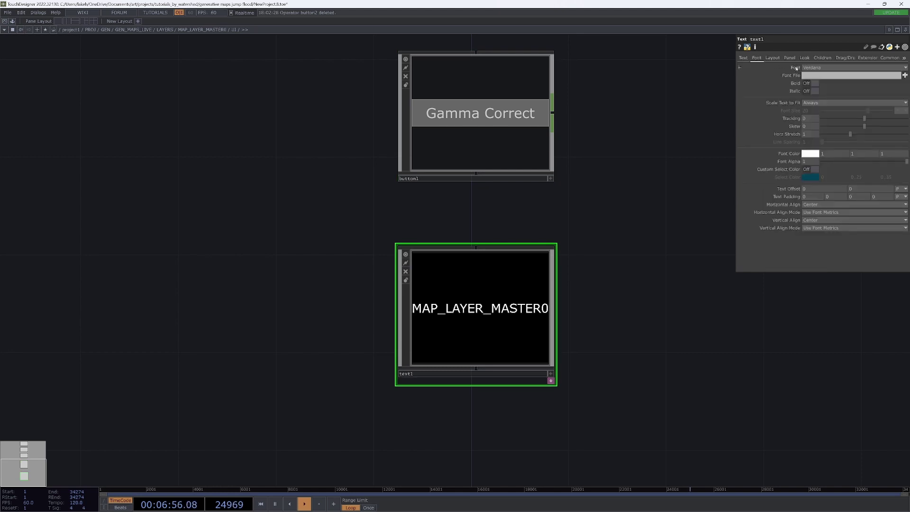
{"action": "left_click", "coordinate": [773, 57]}
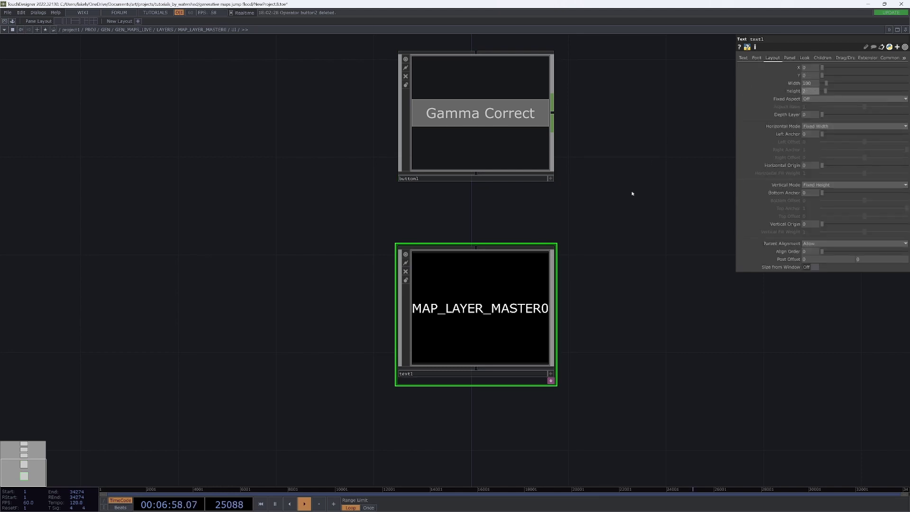
Return to the MAP_LAYER_MASTER0 network and reset the UI container's height to 100 so all five controls fit
{"action": "key", "text": "u"}
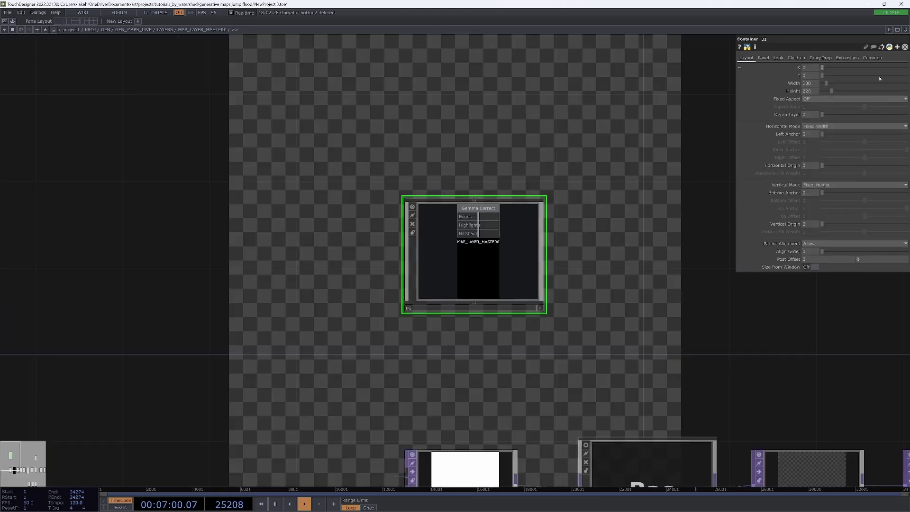
{"action": "type", "text": "100"}
{"action": "key", "text": "Return"}
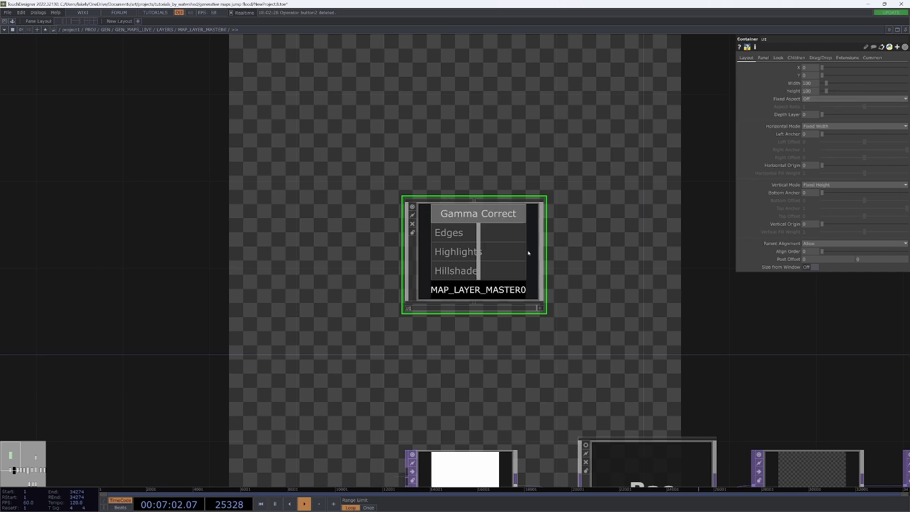
{"action": "scroll", "coordinate": [474, 290], "scroll_direction": "up", "scroll_amount": 2}
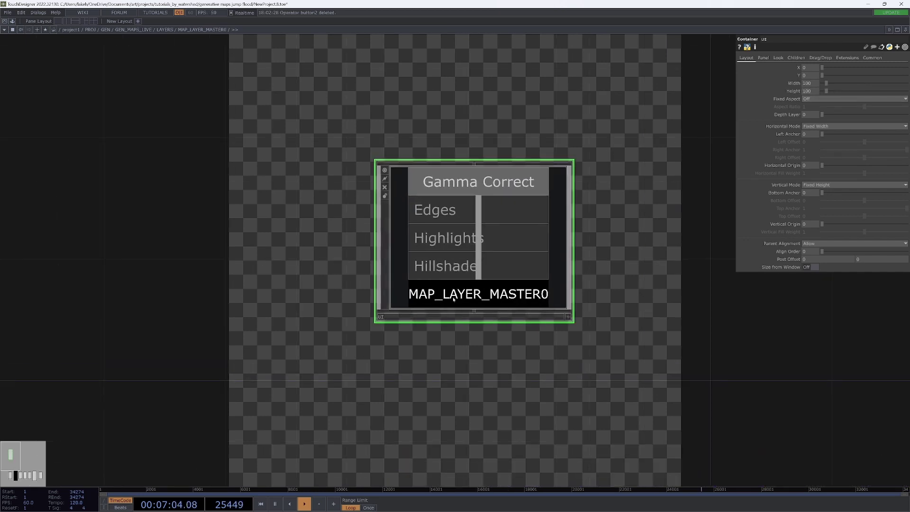
Inside the UI container, set text1's Scale Text to Fit to Never and its font size to 8
{"action": "key", "text": "i"}
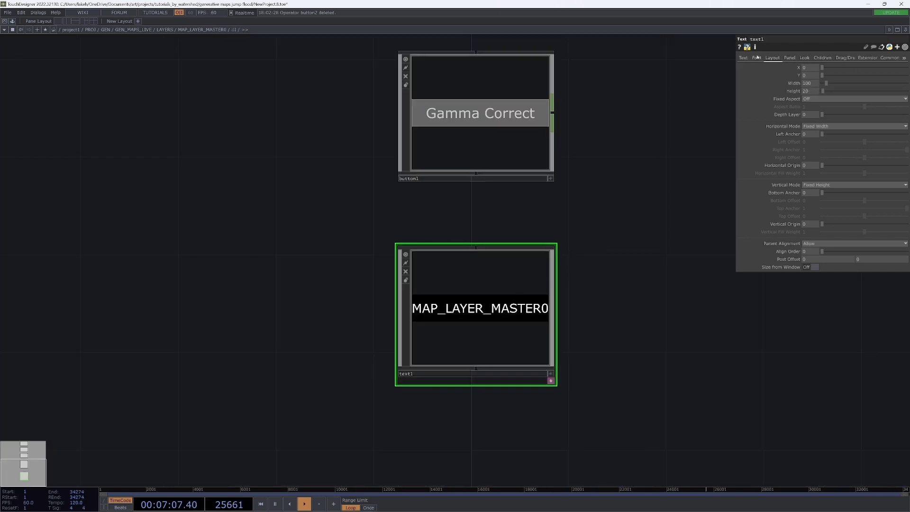
{"action": "left_click", "coordinate": [757, 57]}
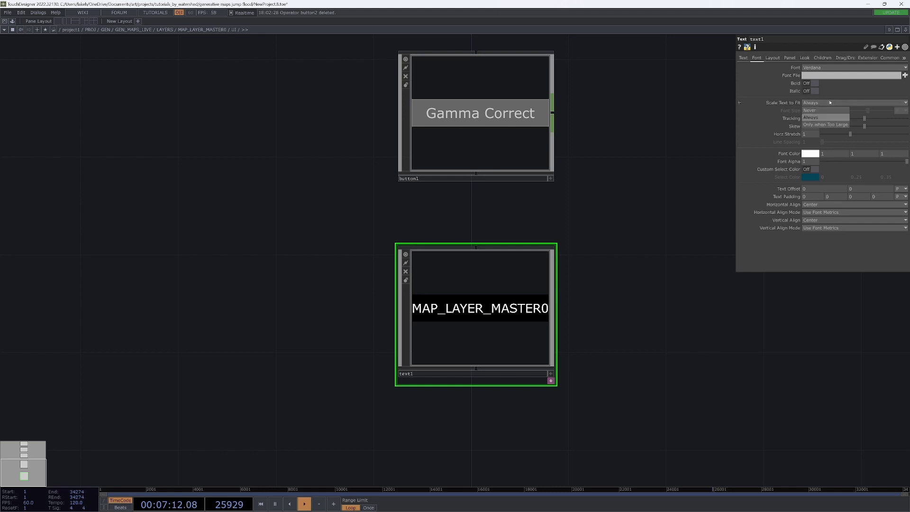
{"action": "left_click", "coordinate": [831, 103]}
{"action": "left_click", "coordinate": [834, 108]}
{"action": "left_click_drag", "start_coordinate": [868, 111], "coordinate": [840, 111]}
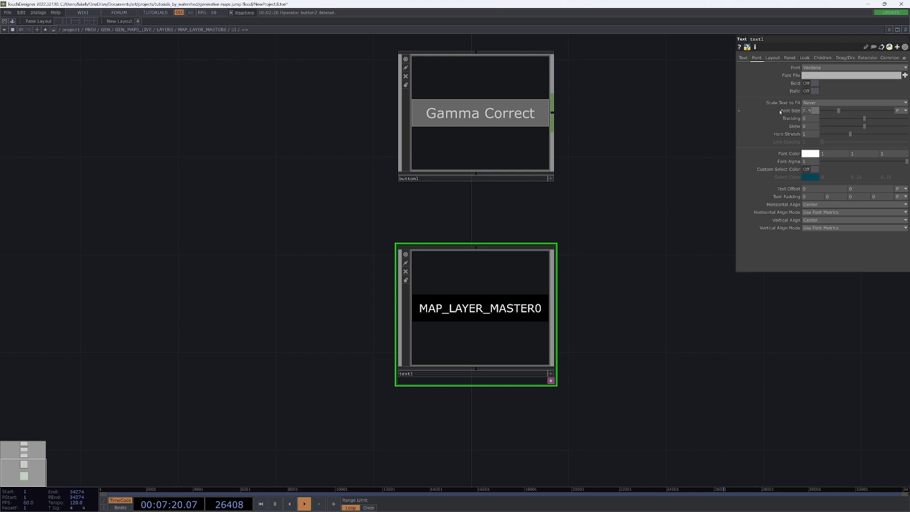
{"action": "type", "text": "8"}
{"action": "key", "text": "Return"}
Go up to the MAP_LAYER_MASTER0 network and check how the layer label looks in the UI container
{"action": "key", "text": "u"}
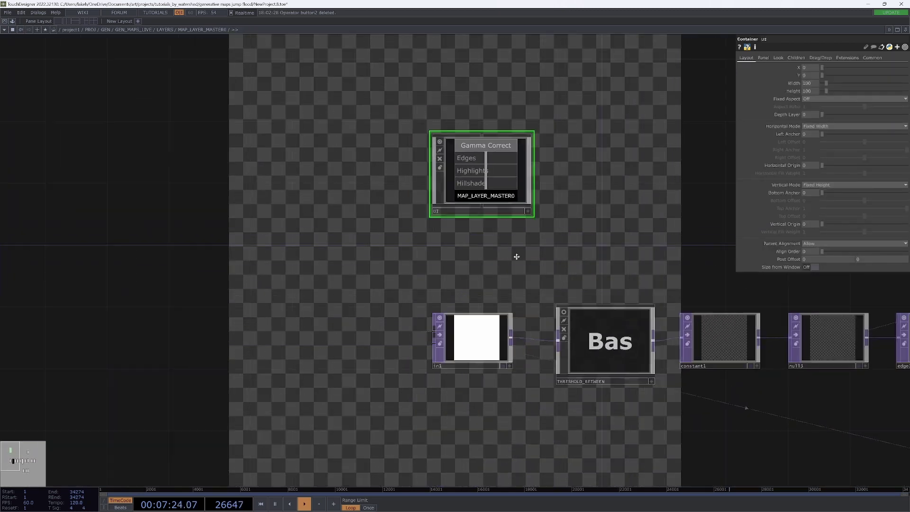
{"action": "left_click_drag", "start_coordinate": [517, 258], "coordinate": [475, 280]}
{"action": "left_click_drag", "start_coordinate": [475, 228], "coordinate": [467, 247]}
{"action": "left_click_drag", "start_coordinate": [571, 262], "coordinate": [465, 245]}
{"action": "scroll", "coordinate": [542, 253], "scroll_direction": "down", "scroll_amount": 3}
{"action": "left_click_drag", "start_coordinate": [625, 222], "coordinate": [440, 246]}
{"action": "scroll", "coordinate": [462, 243], "scroll_direction": "down", "scroll_amount": 3}
{"action": "left_click_drag", "start_coordinate": [519, 248], "coordinate": [635, 249]}
Inside the UI container, add a Merge CHOP beside the slider and button controls
{"action": "key", "text": "i"}
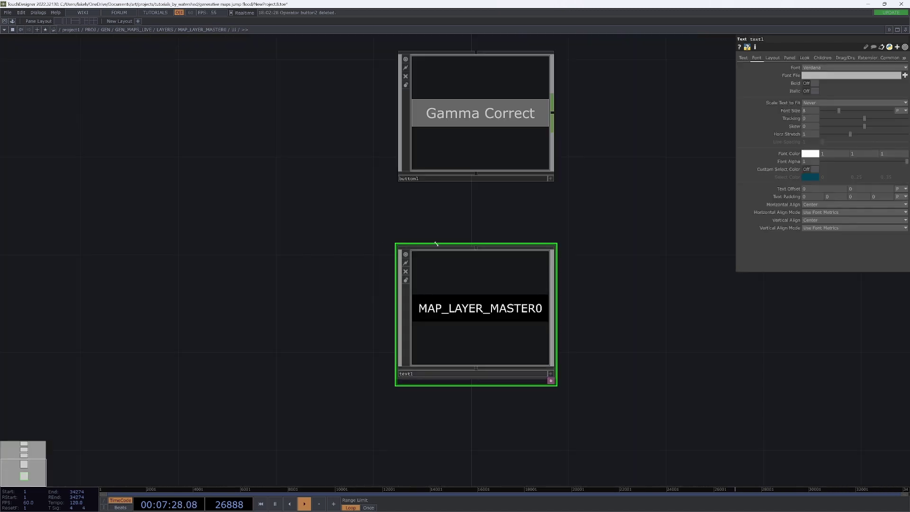
{"action": "scroll", "coordinate": [471, 286], "scroll_direction": "down", "scroll_amount": 4}
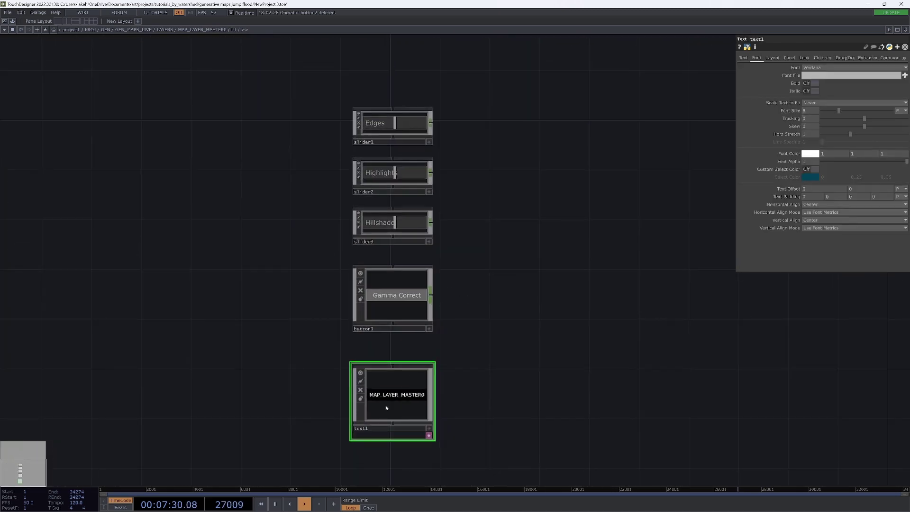
{"action": "key", "text": "Tab"}
{"action": "left_click", "coordinate": [433, 141]}
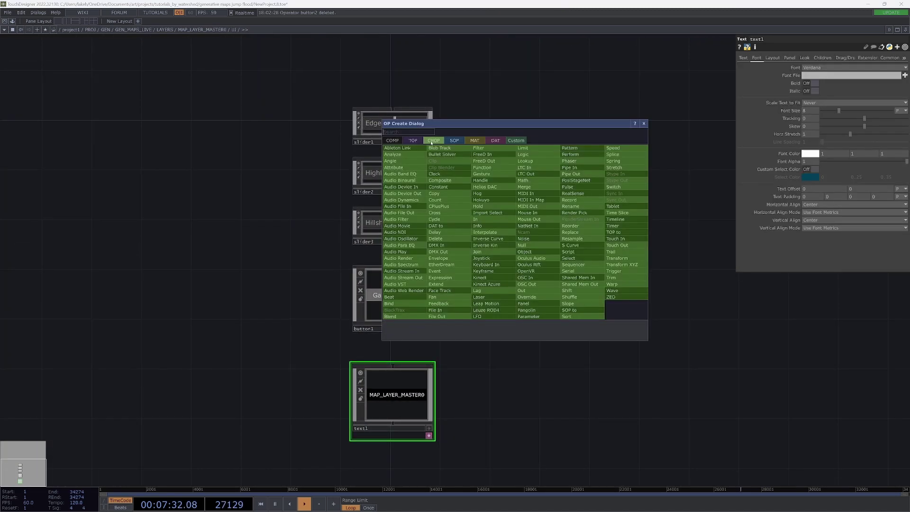
{"action": "type", "text": "m"}
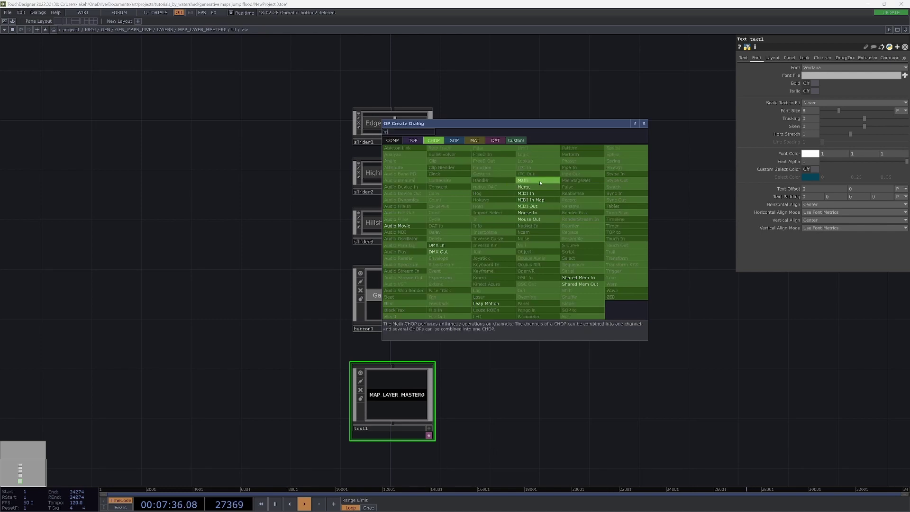
{"action": "left_click", "coordinate": [541, 188]}
{"action": "left_click", "coordinate": [557, 235]}
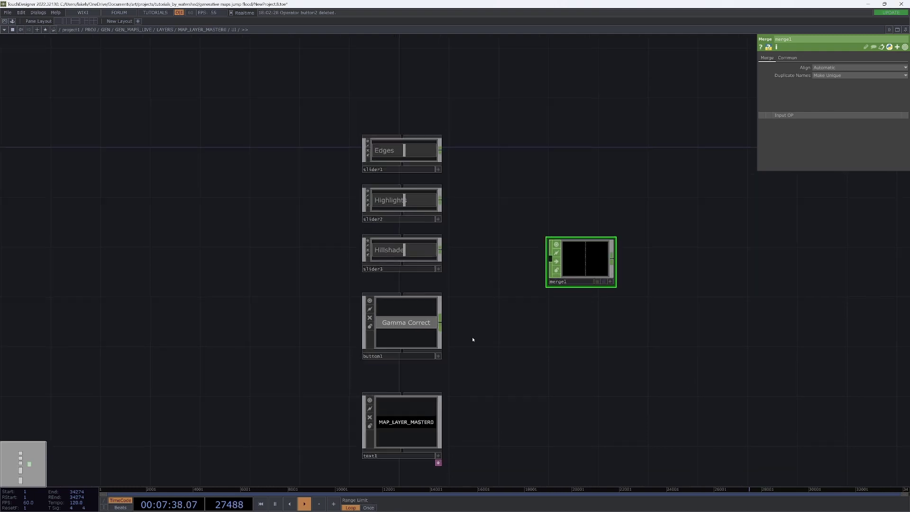
Add a Null CHOP fed by the Edges slider's output and place it beside that slider
{"action": "key", "text": "Tab"}
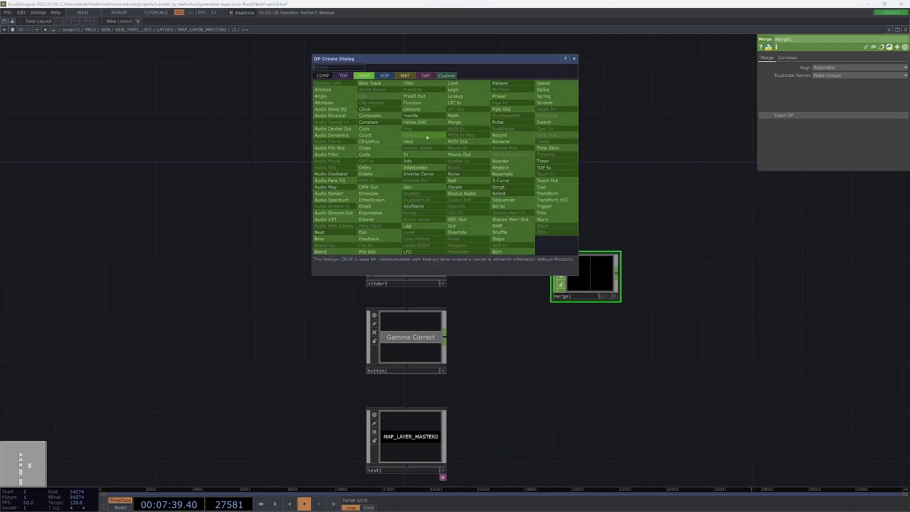
{"action": "left_click", "coordinate": [453, 180]}
{"action": "left_click", "coordinate": [499, 177]}
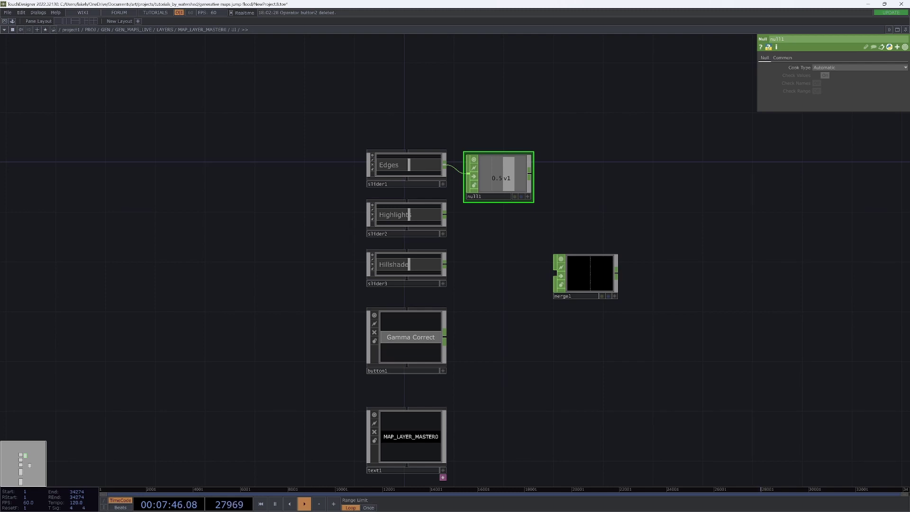
{"action": "left_click_drag", "start_coordinate": [498, 180], "coordinate": [497, 168]}
Duplicate the Null CHOP three times and wire the copies to the Highlights slider, the Hillshade slider and the Gamma Correct button
{"action": "key", "text": "ctrl+c"}
{"action": "key", "text": "ctrl+v"}
{"action": "key", "text": "ctrl+v"}
{"action": "key", "text": "ctrl+v"}
{"action": "left_click_drag", "start_coordinate": [444, 216], "coordinate": [469, 221]}
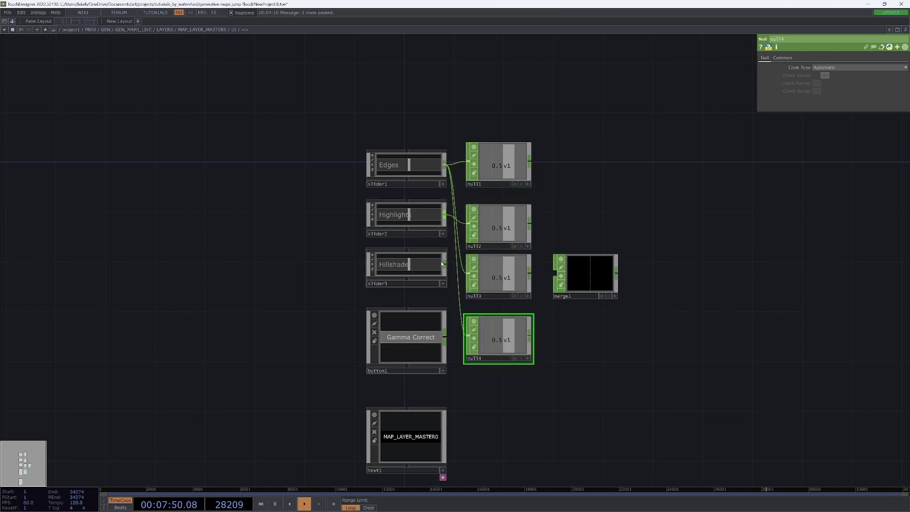
{"action": "left_click_drag", "start_coordinate": [444, 264], "coordinate": [470, 280]}
{"action": "left_click_drag", "start_coordinate": [445, 337], "coordinate": [468, 336]}
Select all four Null CHOPs and wire them into merge1, moved to make room
{"action": "left_click_drag", "start_coordinate": [616, 152], "coordinate": [578, 140]}
{"action": "left_click_drag", "start_coordinate": [559, 269], "coordinate": [646, 269]}
{"action": "left_click_drag", "start_coordinate": [672, 109], "coordinate": [686, 75]}
{"action": "mouse_move", "coordinate": [302, 73]}
{"action": "right_mouse_down"}
{"action": "mouse_move", "coordinate": [439, 289]}
{"action": "mouse_move", "coordinate": [217, 224]}
{"action": "right_mouse_up"}
{"action": "left_click_drag", "start_coordinate": [565, 132], "coordinate": [556, 194]}
{"action": "right_click_drag", "start_coordinate": [485, 121], "coordinate": [523, 460]}
{"action": "left_click_drag", "start_coordinate": [496, 179], "coordinate": [609, 286]}
{"action": "left_click_drag", "start_coordinate": [664, 292], "coordinate": [622, 284]}
Add a CHOP Execute DAT driven by merge1's output and place it beside the merge
{"action": "right_click", "coordinate": [622, 277]}
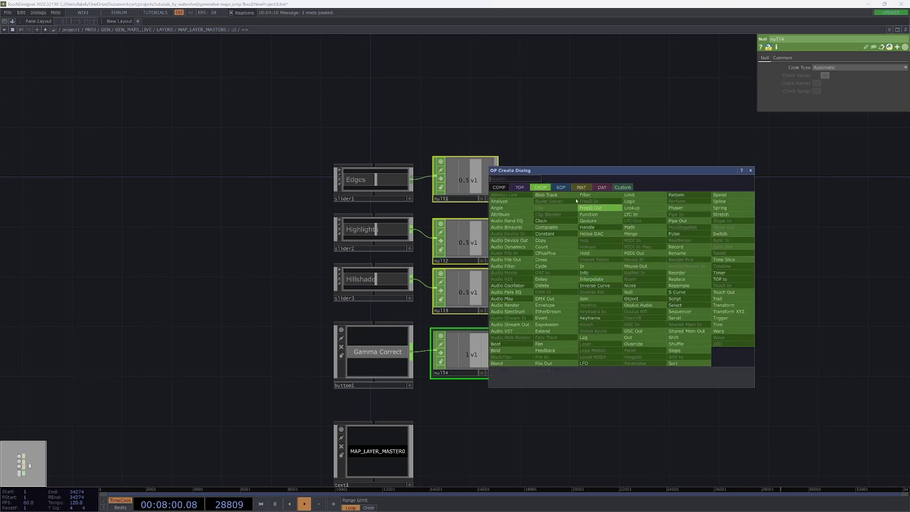
{"action": "left_click", "coordinate": [602, 187]}
{"action": "left_click", "coordinate": [517, 201]}
{"action": "left_click", "coordinate": [716, 303]}
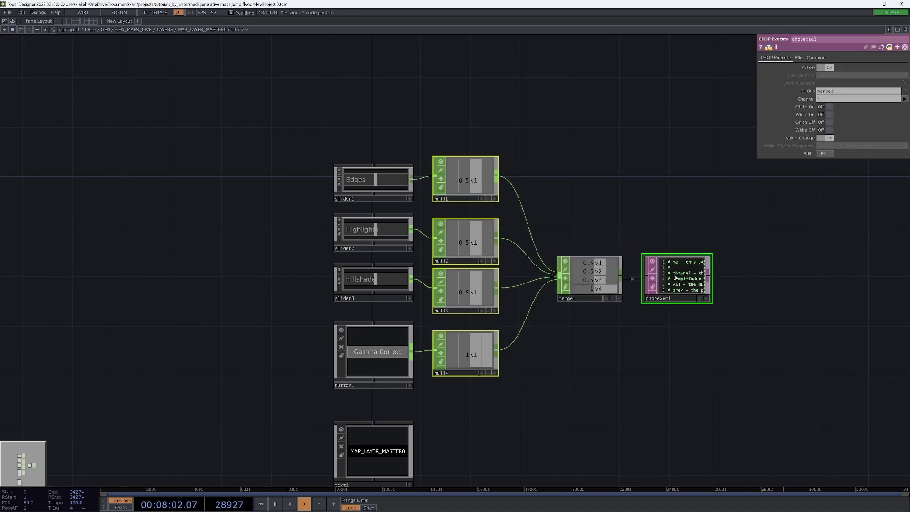
In the CHOP Execute script, define tgt = parent(2) above the callbacks and add a blank line inside onOffToOn and onValueChange
{"action": "left_click_drag", "start_coordinate": [719, 306], "coordinate": [664, 302]}
{"action": "scroll", "coordinate": [609, 286], "scroll_direction": "up", "scroll_amount": 5}
{"action": "left_click_drag", "start_coordinate": [753, 318], "coordinate": [657, 410]}
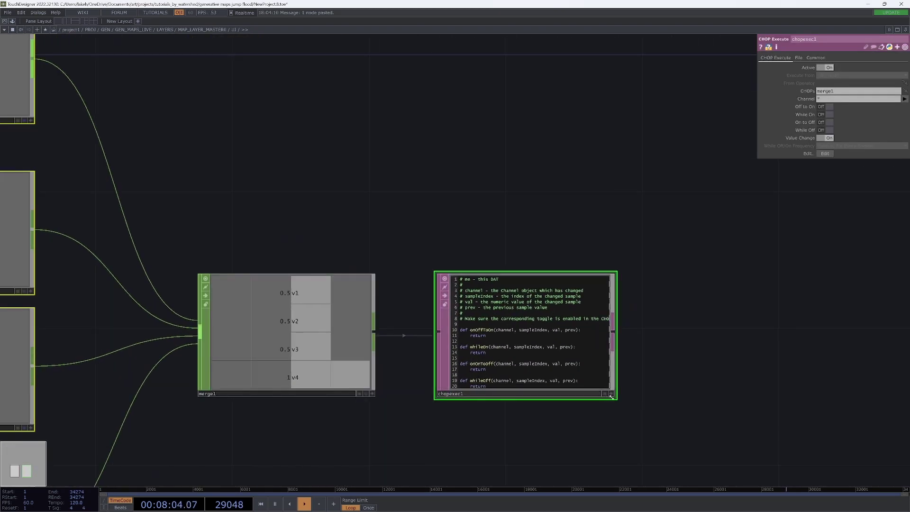
{"action": "scroll", "coordinate": [762, 300], "scroll_direction": "up", "scroll_amount": 4}
{"action": "left_click_drag", "start_coordinate": [827, 308], "coordinate": [891, 327]}
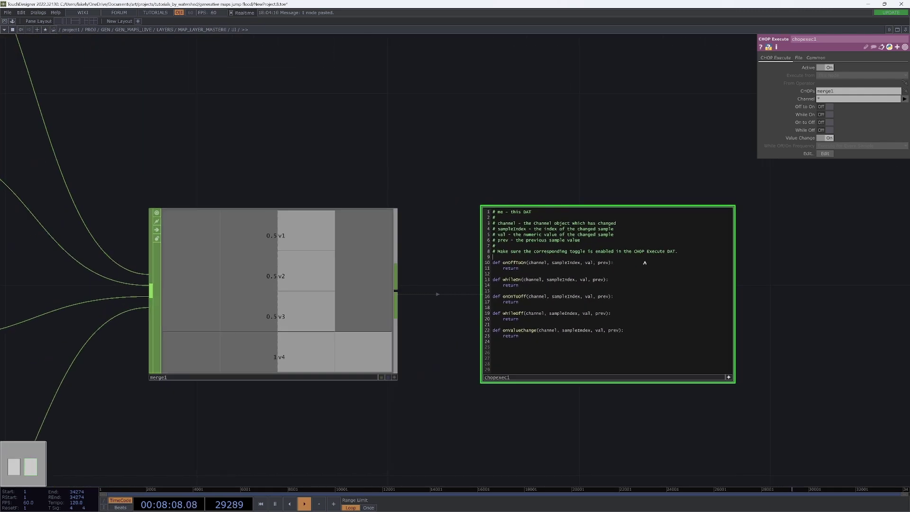
{"action": "key", "text": "Return"}
{"action": "key", "text": "Return"}
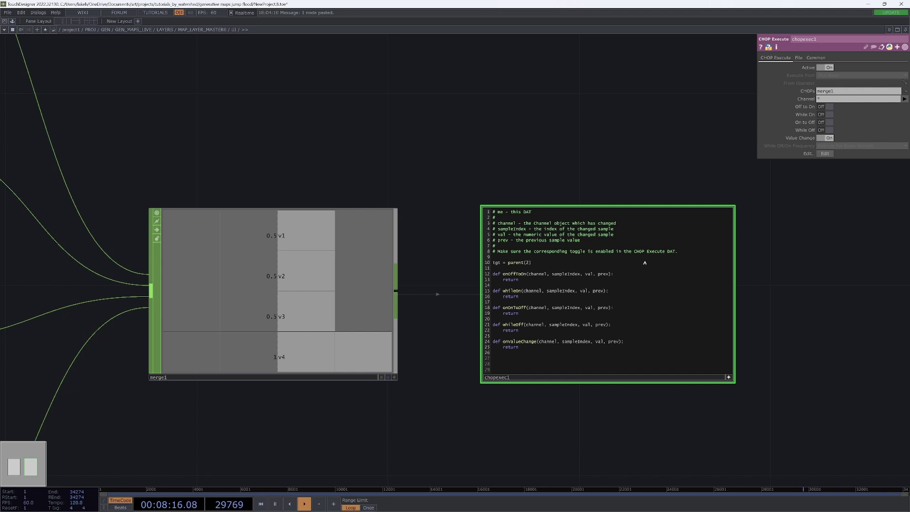
{"action": "key", "text": "Return"}
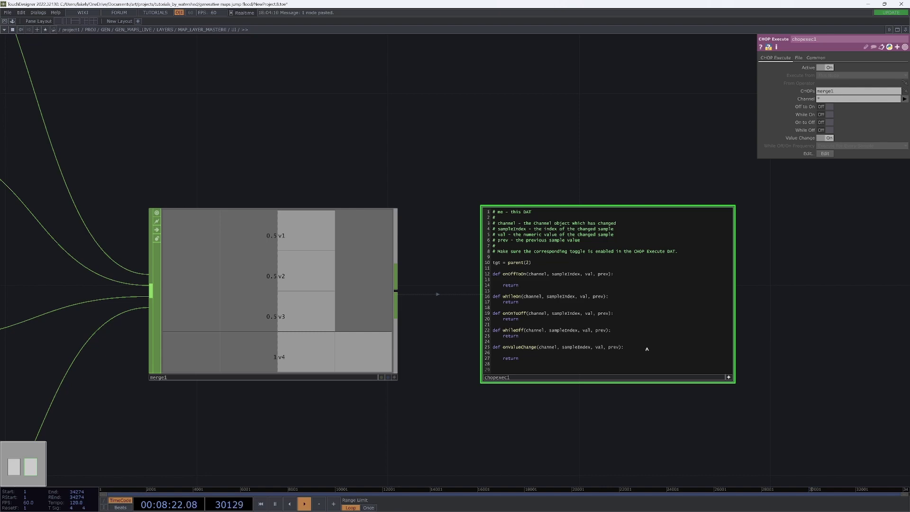
Go up a level and open MAP_LAYER_MASTER0's parameters in a floating window showing its Custom page
{"action": "scroll", "coordinate": [554, 166], "scroll_direction": "down", "scroll_amount": 6}
{"action": "scroll", "coordinate": [566, 165], "scroll_direction": "down", "scroll_amount": 2}
{"action": "left_click_drag", "start_coordinate": [567, 166], "coordinate": [565, 183]}
{"action": "right_click", "coordinate": [564, 183]}
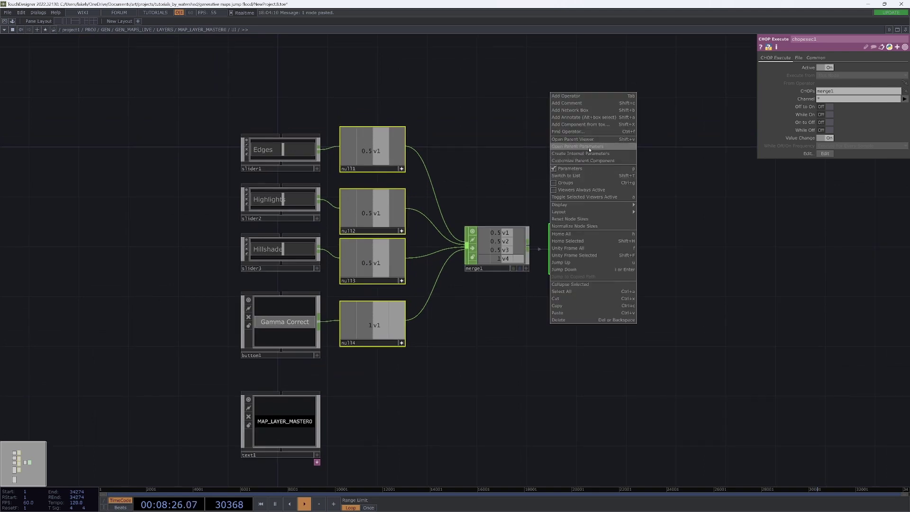
{"action": "left_click", "coordinate": [523, 167]}
{"action": "key", "text": "u"}
{"action": "right_click", "coordinate": [554, 201]}
{"action": "left_click", "coordinate": [582, 178]}
{"action": "left_click_drag", "start_coordinate": [556, 54], "coordinate": [311, 100]}
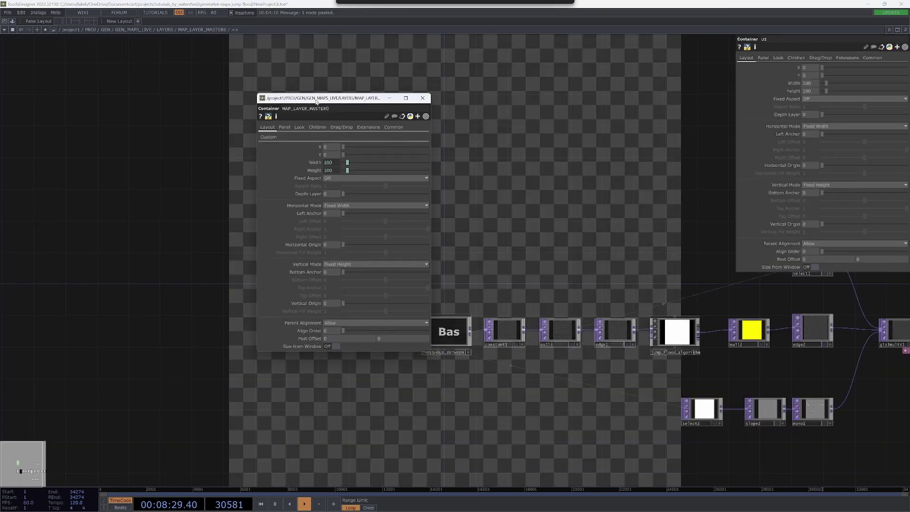
{"action": "left_click", "coordinate": [262, 139]}
{"action": "left_click_drag", "start_coordinate": [563, 236], "coordinate": [604, 161]}
Return inside the UI container and open the chopexec1 script in Visual Studio Code
{"action": "key", "text": "i"}
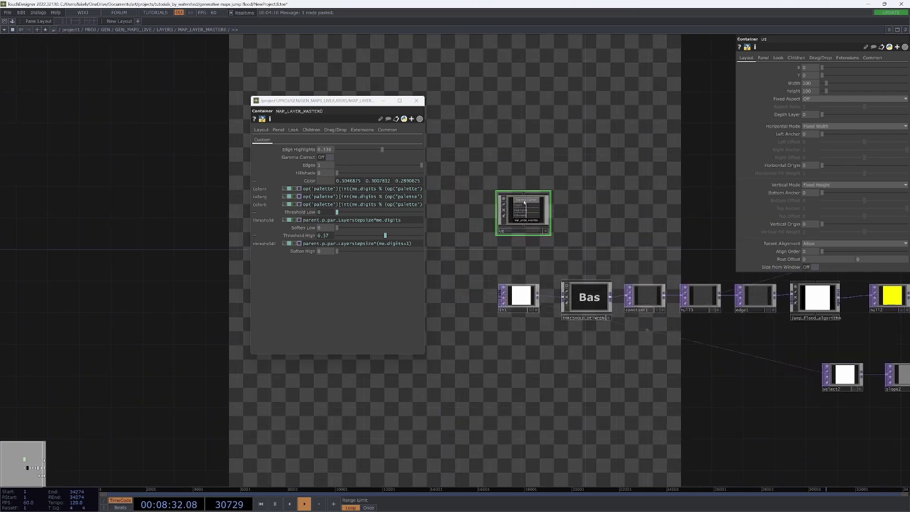
{"action": "scroll", "coordinate": [655, 315], "scroll_direction": "up", "scroll_amount": 3}
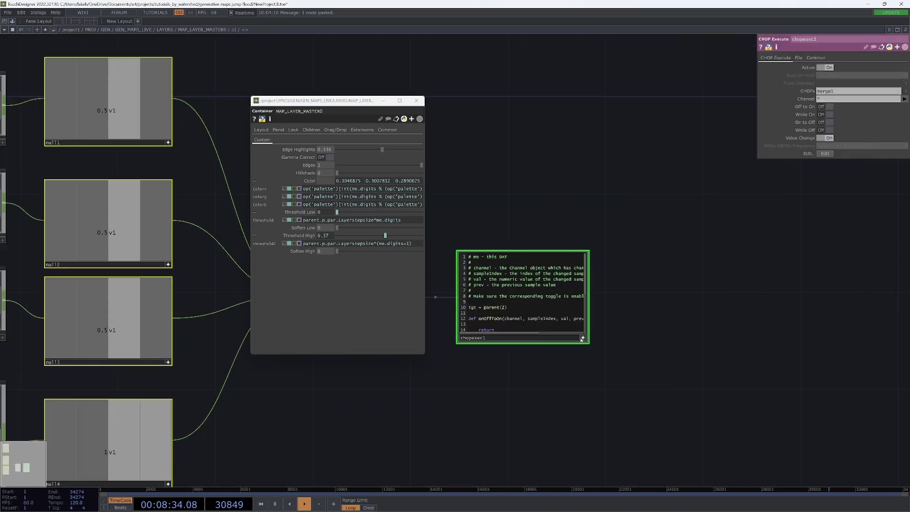
{"action": "left_click_drag", "start_coordinate": [676, 341], "coordinate": [798, 342]}
{"action": "left_click", "coordinate": [704, 340]}
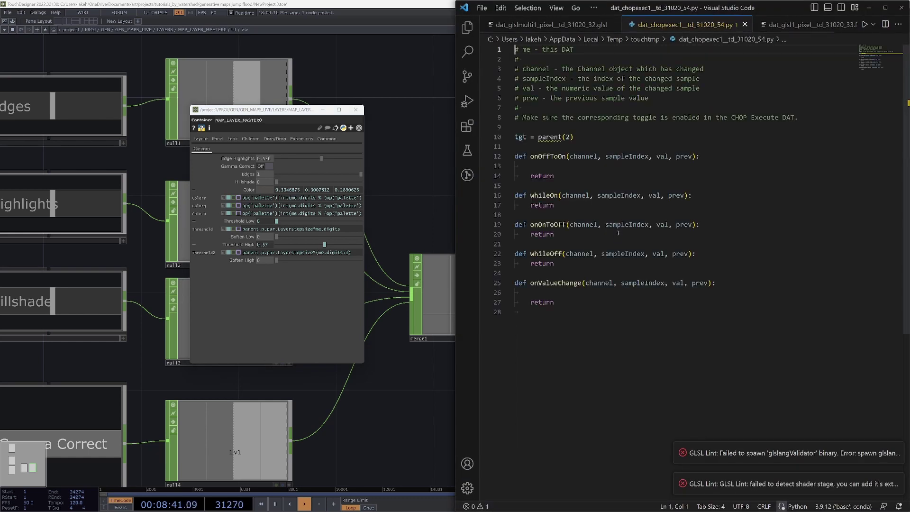
In onValueChange, write the line if channel.name == 'v1': tgt.par.Edges.val = val
{"action": "left_click", "coordinate": [589, 142]}
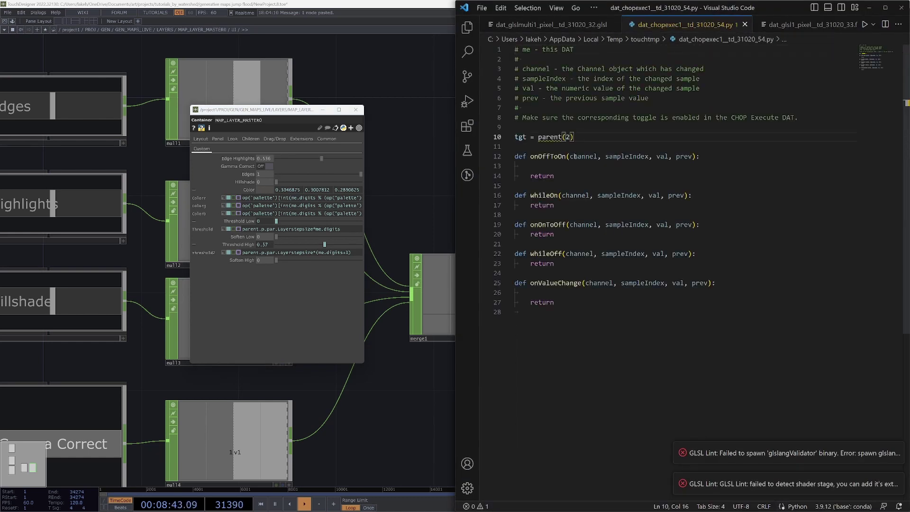
{"action": "left_click", "coordinate": [578, 164]}
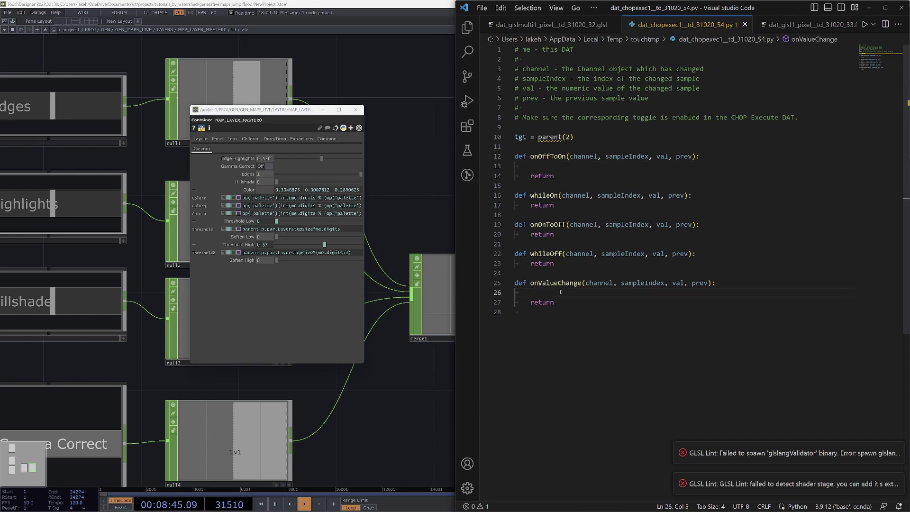
{"action": "type", "text": "if"}
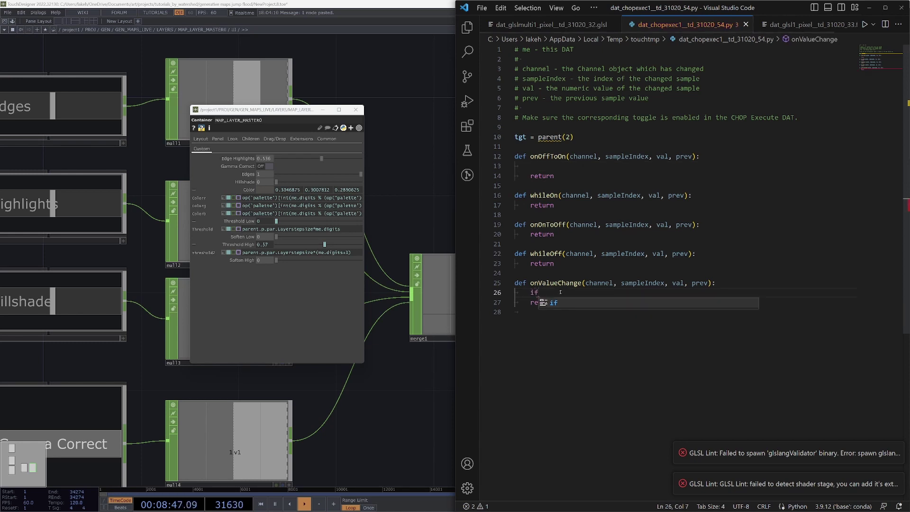
{"action": "type", "text": " channle"}
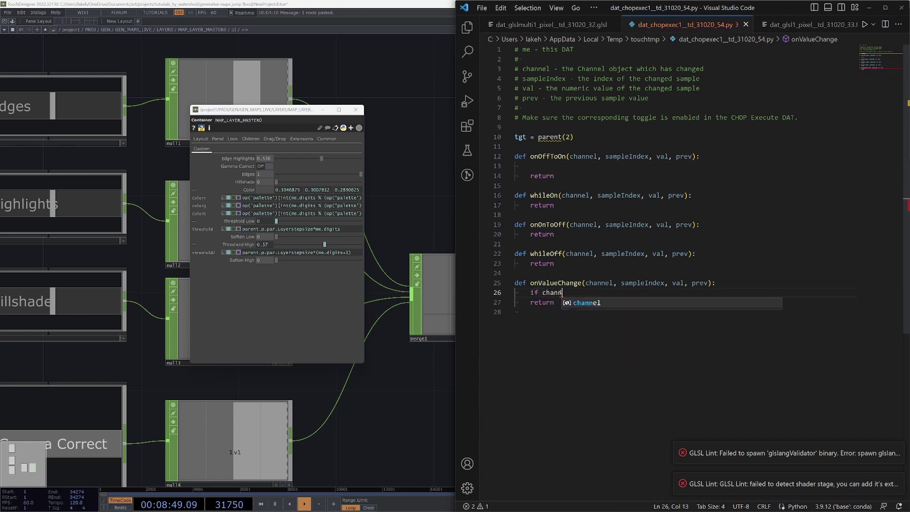
{"action": "key", "text": "Tab"}
{"action": "type", "text": ".n"}
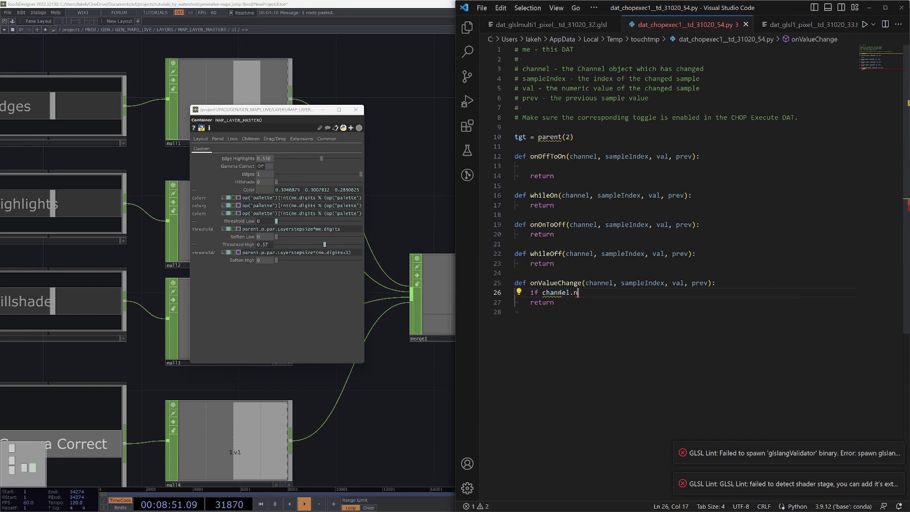
{"action": "type", "text": "ame == 'v1': tgt."}
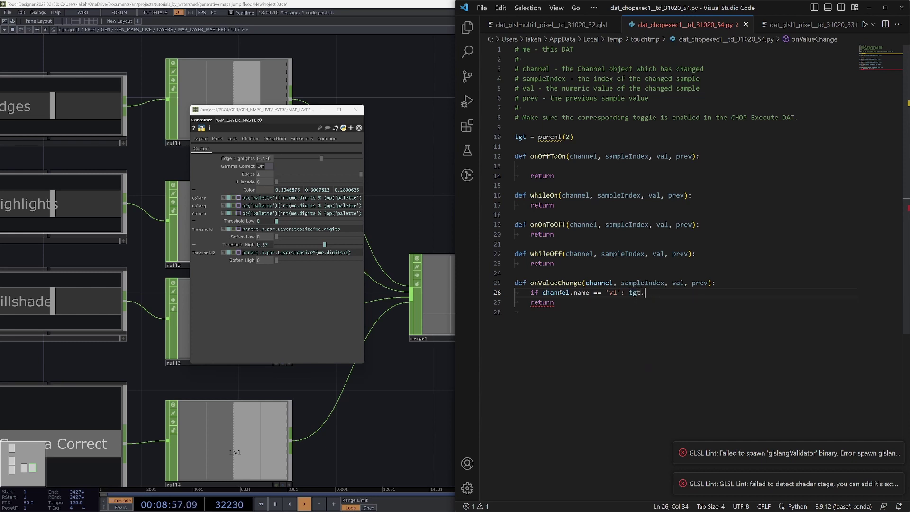
{"action": "type", "text": "par.Edges.val "}
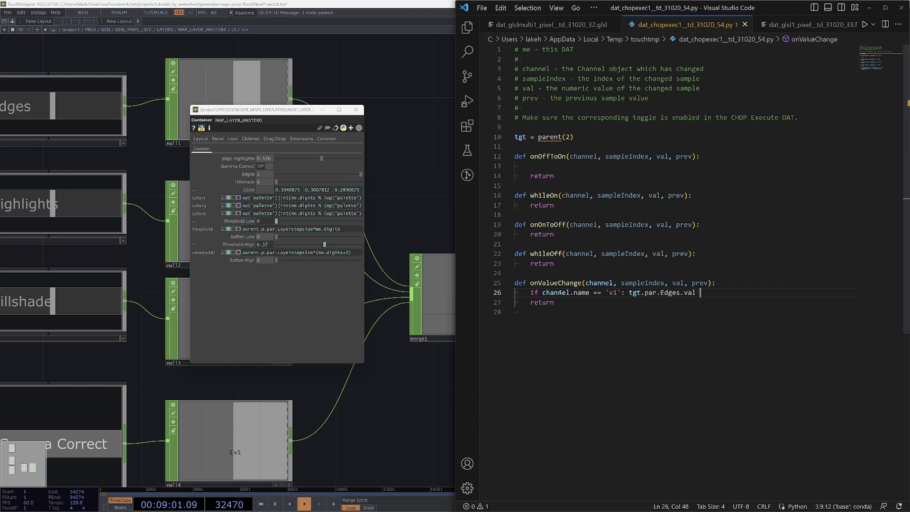
{"action": "type", "text": "= val"}
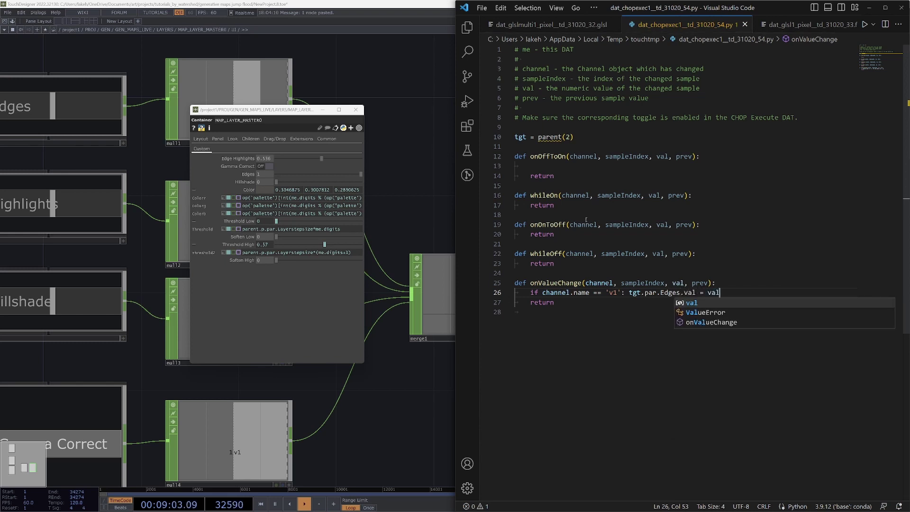
Duplicate the channel-name condition line three times below the original and align the copies' indentation with it
{"action": "left_click", "coordinate": [685, 266]}
{"action": "triple_click", "coordinate": [739, 290]}
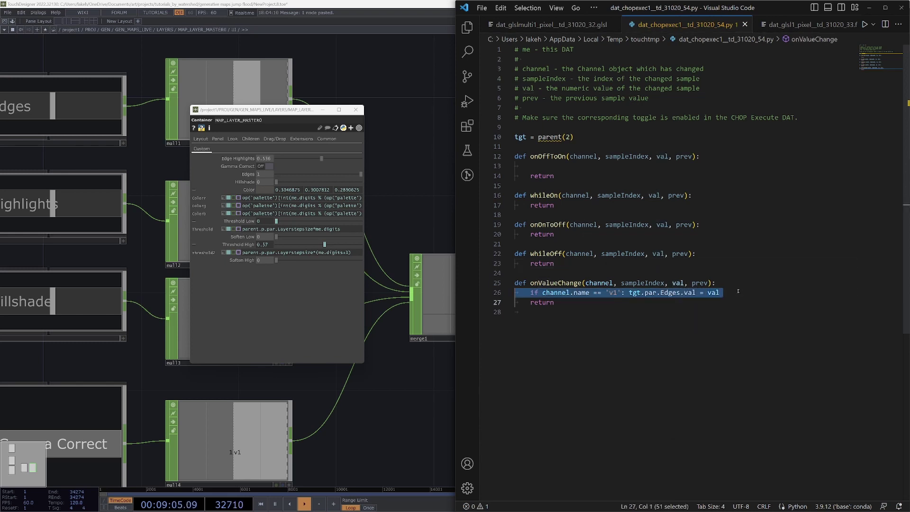
{"action": "left_click", "coordinate": [738, 291]}
{"action": "key", "text": "Return"}
{"action": "key", "text": "ctrl+v"}
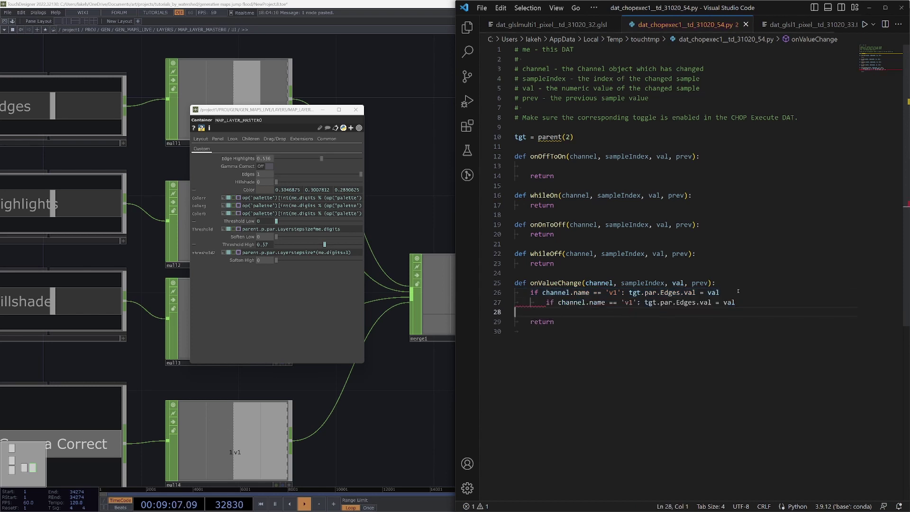
{"action": "key", "text": "ctrl+v"}
{"action": "key", "text": "ctrl+v"}
{"action": "left_click", "coordinate": [737, 302]}
{"action": "key", "text": "shift+Tab"}
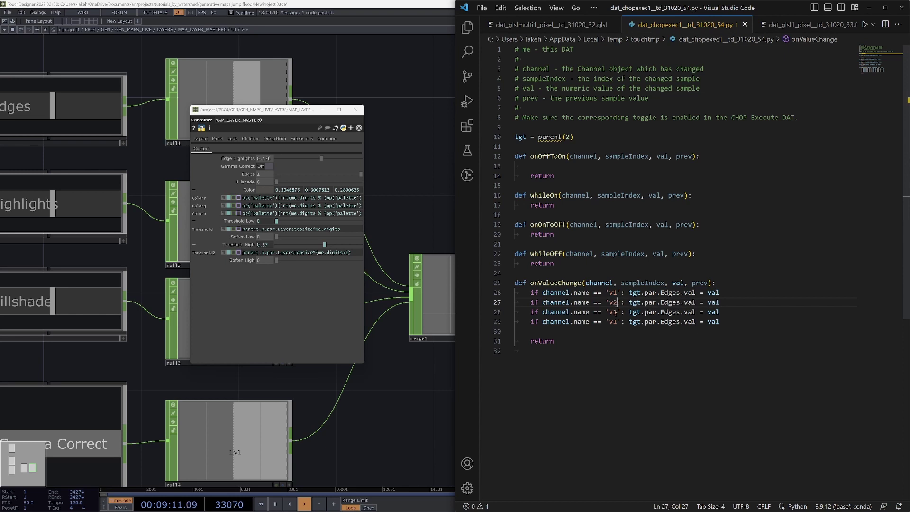
Change the channel names in the second and third conditions to 'v2' and 'v3', and switch back to TouchDesigner
{"action": "key", "text": "BackSpace"}
{"action": "type", "text": "3"}
{"action": "left_click", "coordinate": [448, 326]}
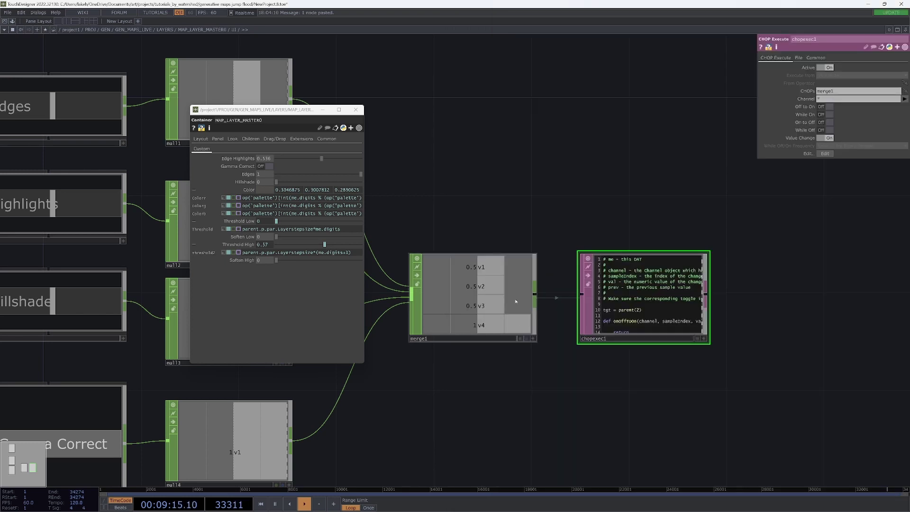
In Visual Studio Code, make the 'v2' condition drive tgt.par.Edgehighlights and the 'v3' condition drive tgt.par.Hillshade
{"action": "key", "text": "alt+Tab"}
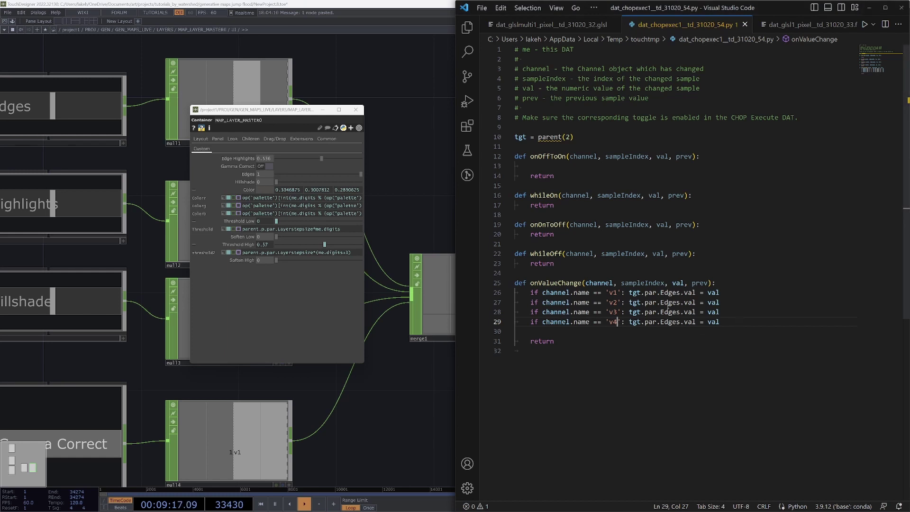
{"action": "double_click", "coordinate": [670, 303]}
{"action": "scroll", "coordinate": [143, 225], "scroll_direction": "down", "scroll_amount": 4}
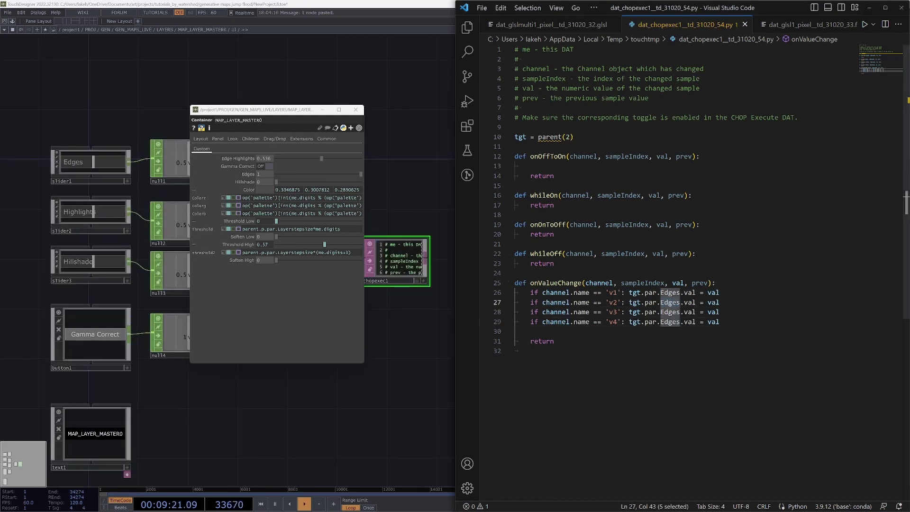
{"action": "type", "text": "Edgehighlights"}
{"action": "key", "text": "Down"}
{"action": "key", "text": "ctrl+Left"}
{"action": "key", "text": "ctrl+Left"}
{"action": "key", "text": "ctrl+Left"}
{"action": "key", "text": "ctrl+Left"}
{"action": "key", "text": "ctrl+shift+Right"}
{"action": "type", "text": "Hillsha"}
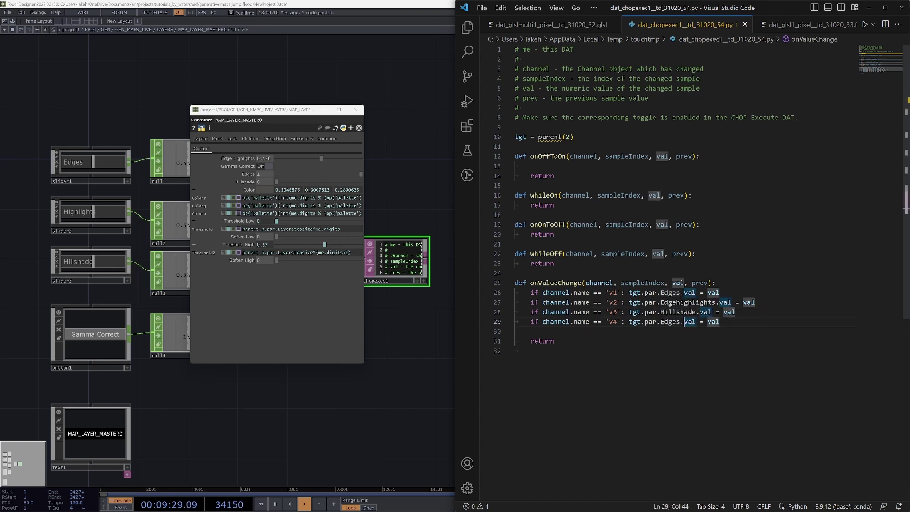
Make the 'v4' condition drive tgt.par.Gammacorrect and check the Gamma Correct parameter's scripting name in TouchDesigner
{"action": "key", "text": "ctrl+Left"}
{"action": "key", "text": "ctrl+Left"}
{"action": "key", "text": "ctrl+shift+Right"}
{"action": "type", "text": "Gammacorrect"}
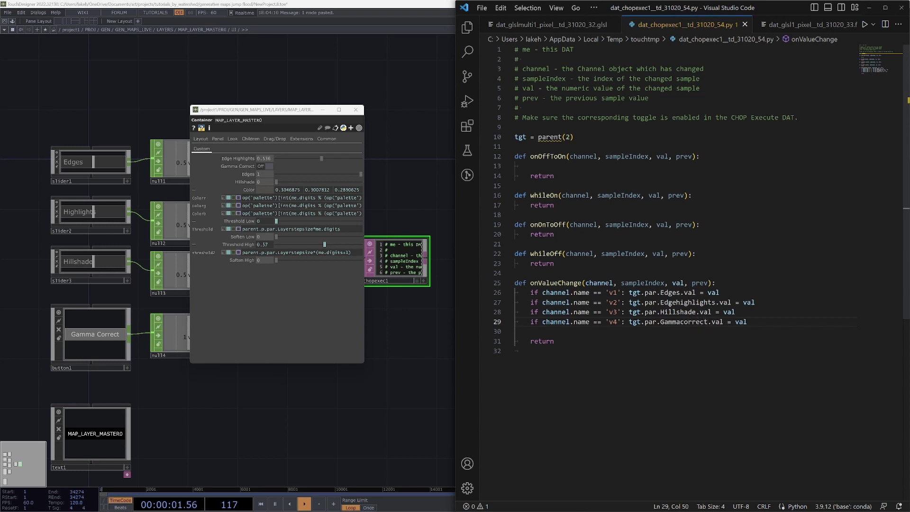
{"action": "left_click", "coordinate": [669, 303]}
{"action": "left_click", "coordinate": [244, 167]}
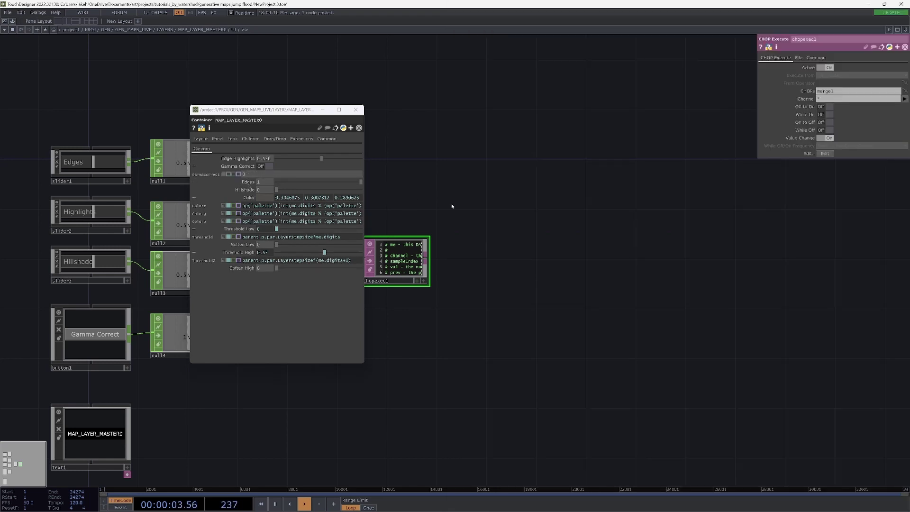
Go up to the MAP_LAYER_MASTER0 network, open its parameters in a floating window, and make the UI container's viewer interactive
{"action": "left_click", "coordinate": [355, 109]}
{"action": "key", "text": "u"}
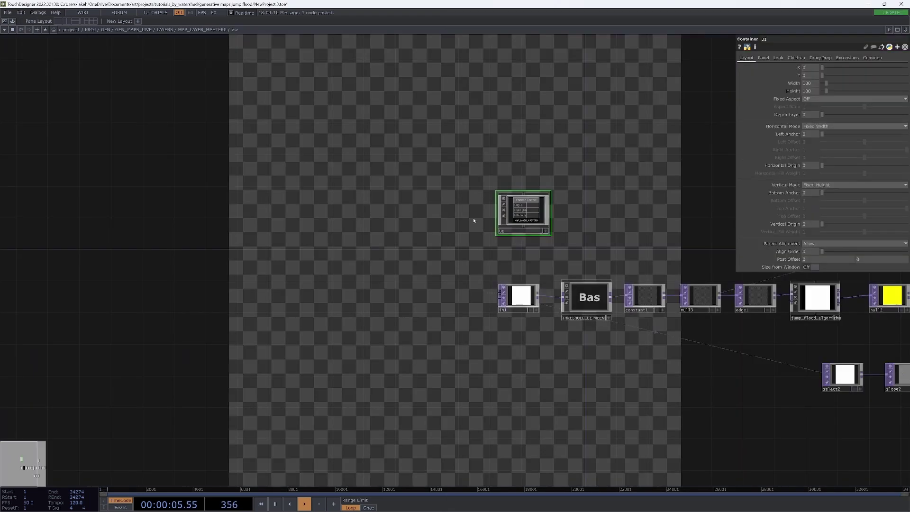
{"action": "right_click", "coordinate": [447, 135]}
{"action": "left_click", "coordinate": [502, 194]}
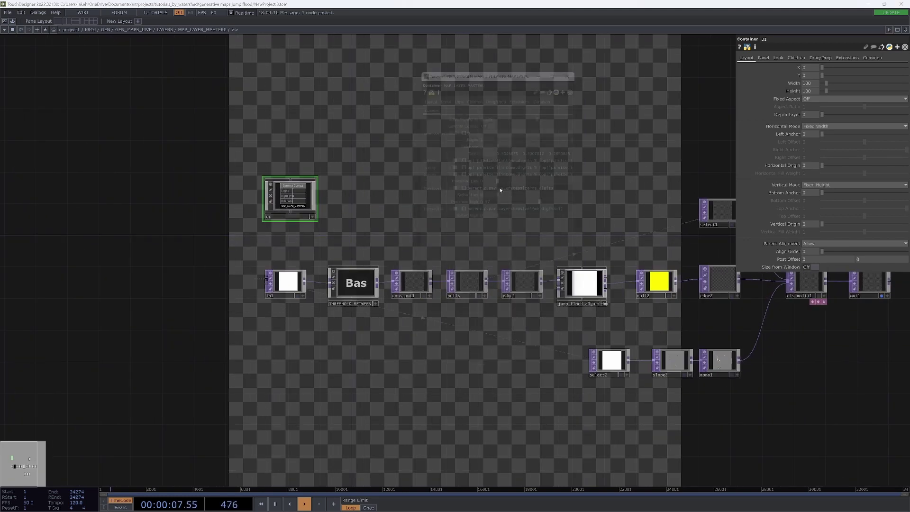
{"action": "left_click", "coordinate": [313, 217]}
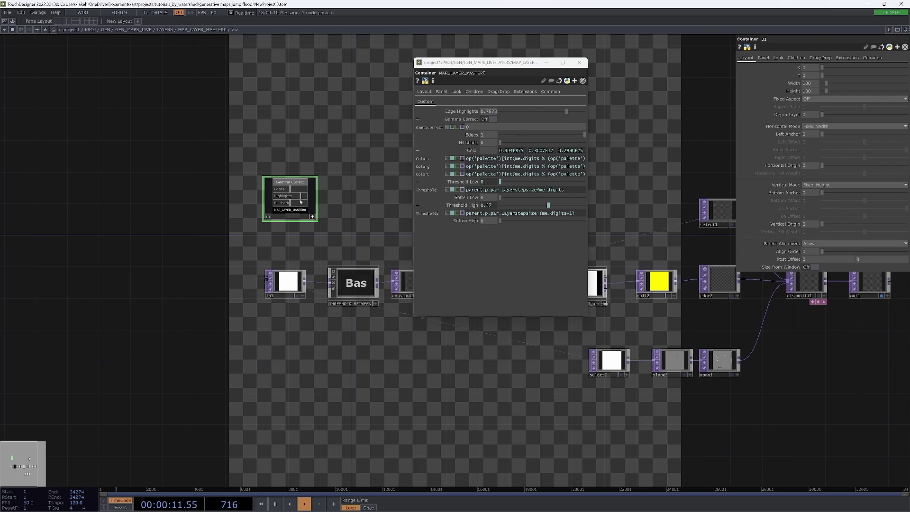
Through the UI container, set Highlights to about 0.62, Hillshade to about 0.47 and Edges to about 0.63, and turn on Gamma Correct
{"action": "left_click", "coordinate": [294, 196]}
{"action": "left_click", "coordinate": [294, 203]}
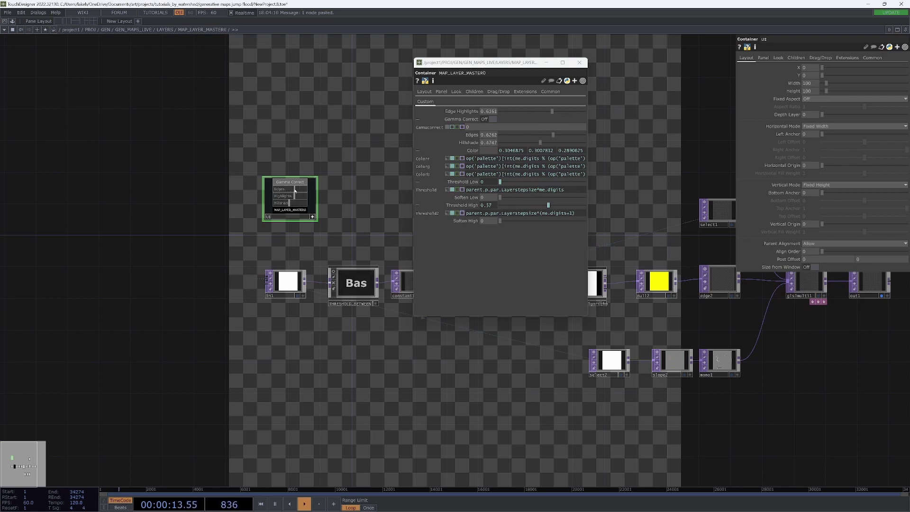
{"action": "left_click", "coordinate": [292, 182]}
{"action": "left_click", "coordinate": [293, 182]}
{"action": "left_click", "coordinate": [292, 182]}
{"action": "left_click", "coordinate": [312, 216]}
{"action": "left_click_drag", "start_coordinate": [342, 199], "coordinate": [341, 206]}
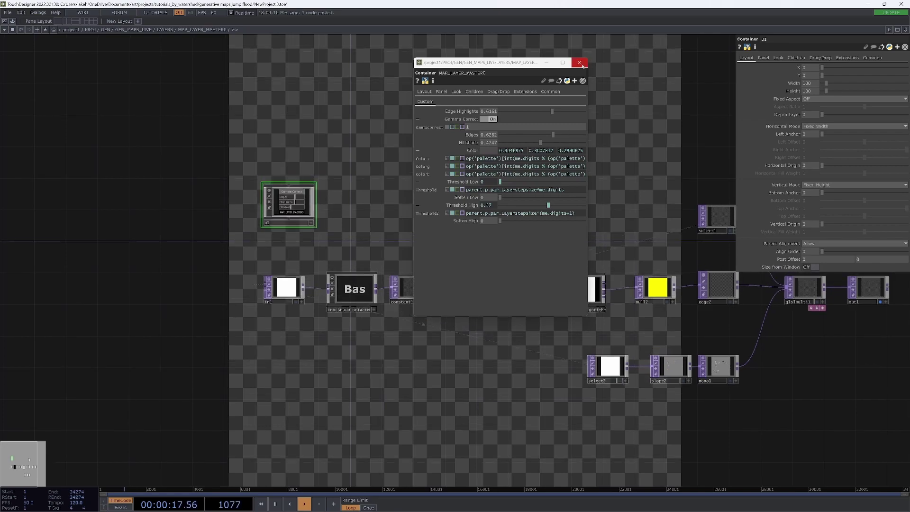
Close the floating parameter window, return to the LAYERS network, and recreate all operators of replicator1
{"action": "left_click", "coordinate": [582, 65]}
{"action": "key", "text": "u"}
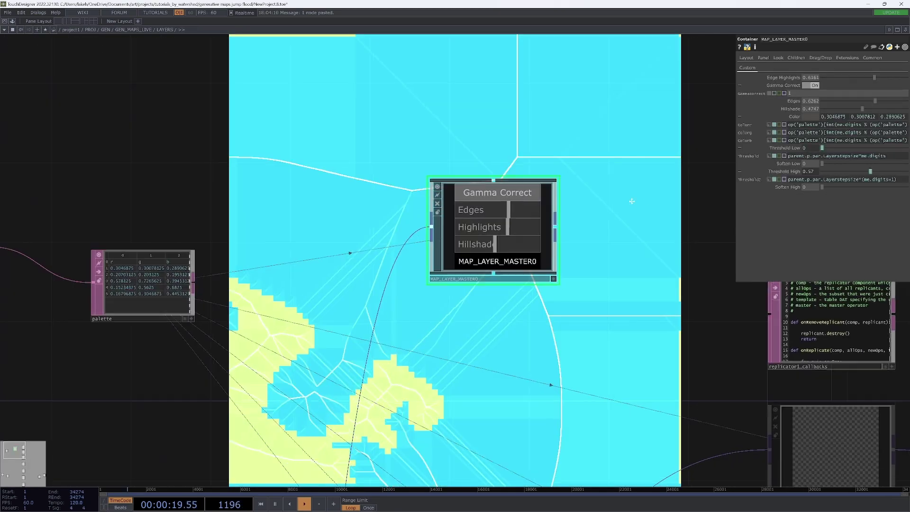
{"action": "scroll", "coordinate": [565, 187], "scroll_direction": "down", "scroll_amount": 5}
{"action": "left_click", "coordinate": [519, 147]}
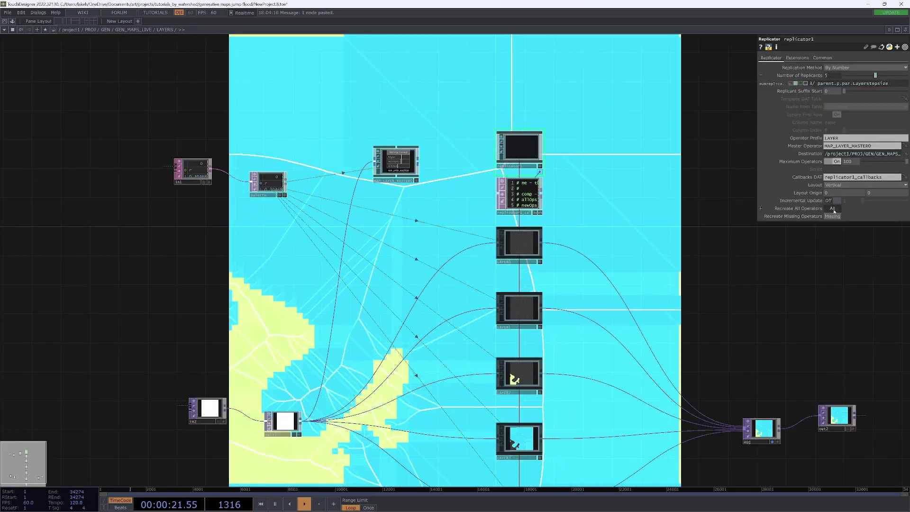
{"action": "left_click", "coordinate": [833, 210]}
Inspect the recreated layers and their output connections, then look through the network inside MAP_LAYER_MASTER0
{"action": "left_click_drag", "start_coordinate": [675, 251], "coordinate": [644, 164]}
{"action": "scroll", "coordinate": [645, 165], "scroll_direction": "down", "scroll_amount": 3}
{"action": "scroll", "coordinate": [535, 215], "scroll_direction": "up", "scroll_amount": 5}
{"action": "scroll", "coordinate": [624, 282], "scroll_direction": "down", "scroll_amount": 5}
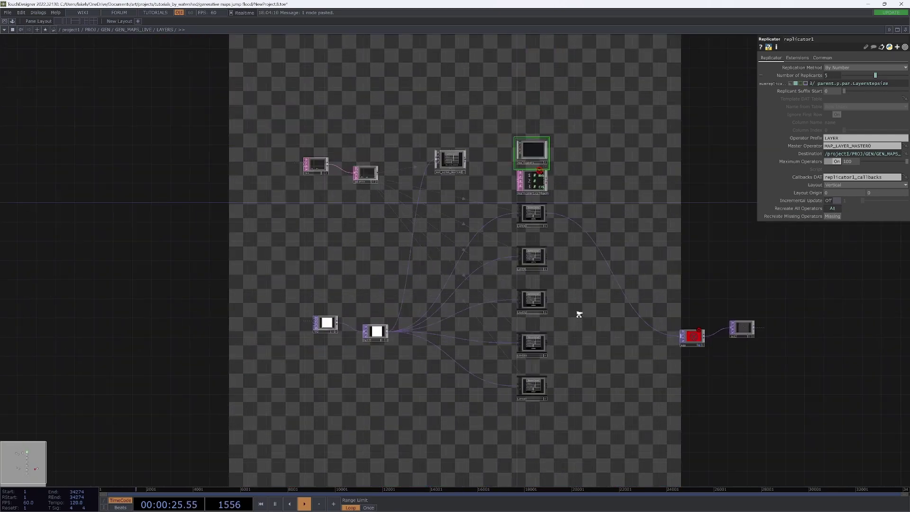
{"action": "scroll", "coordinate": [579, 314], "scroll_direction": "up", "scroll_amount": 5}
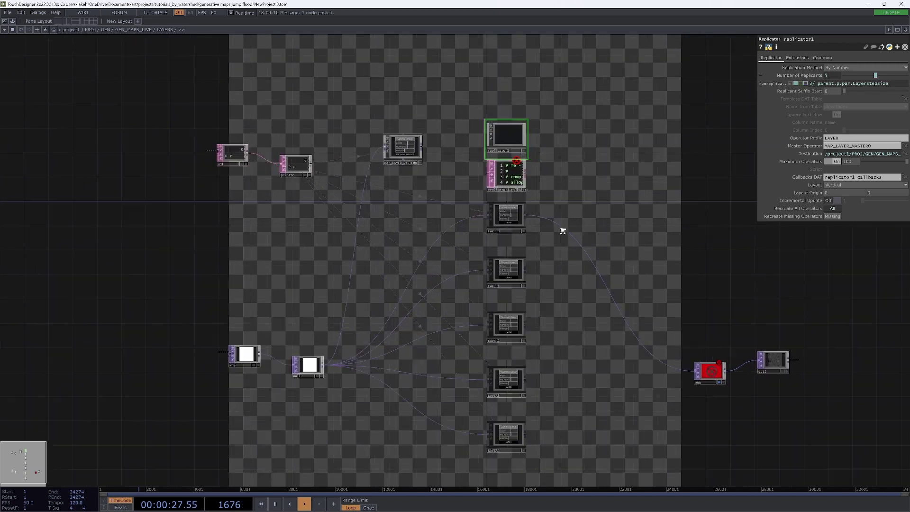
{"action": "scroll", "coordinate": [573, 216], "scroll_direction": "up", "scroll_amount": 1}
{"action": "left_click_drag", "start_coordinate": [404, 122], "coordinate": [498, 249]}
{"action": "left_click", "coordinate": [467, 263]}
{"action": "key", "text": "i"}
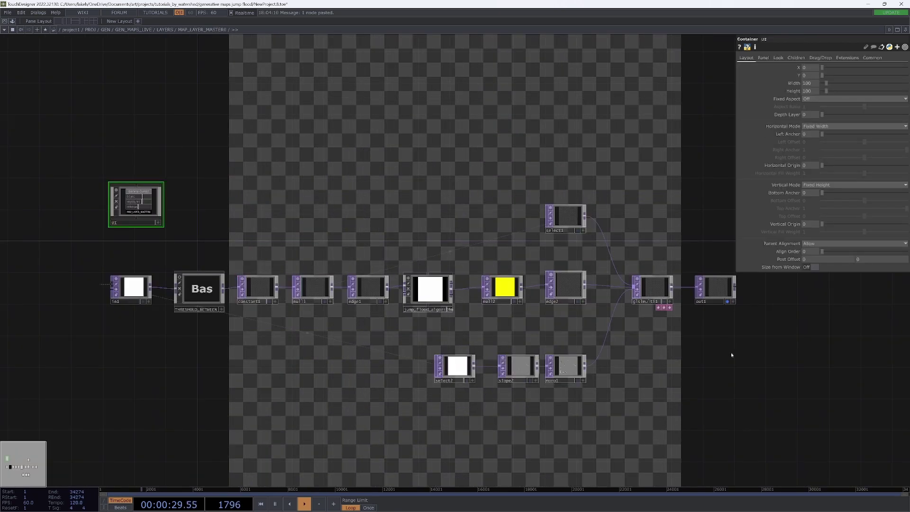
{"action": "left_click_drag", "start_coordinate": [714, 335], "coordinate": [591, 337]}
{"action": "left_click_drag", "start_coordinate": [345, 200], "coordinate": [439, 201]}
{"action": "key", "text": "u"}
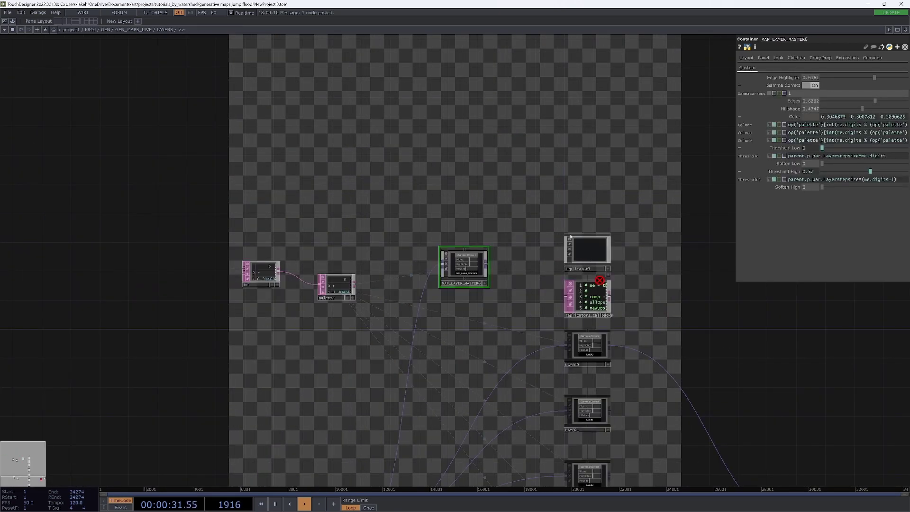
Read the script error on replicator1_callbacks and delete the incomplete op.LAYER_UI.creat line from onReplicate
{"action": "middle_click", "coordinate": [600, 283]}
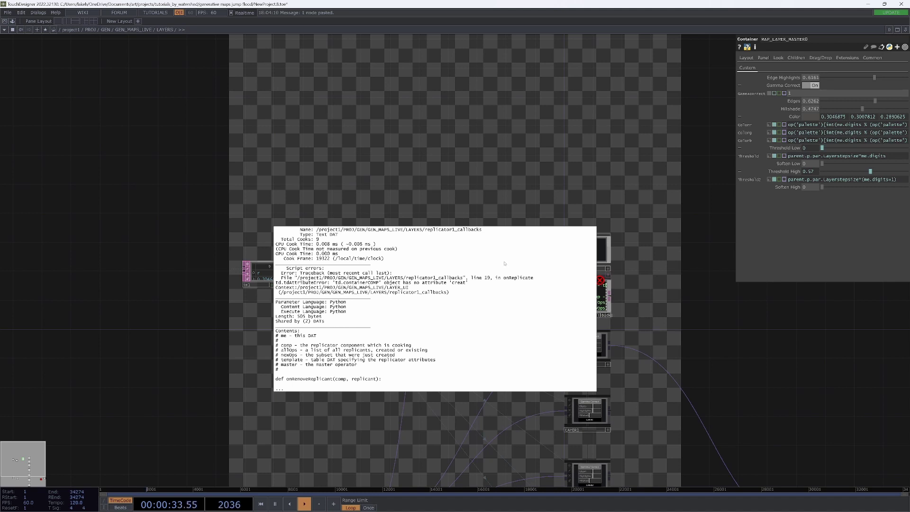
{"action": "scroll", "coordinate": [599, 299], "scroll_direction": "up", "scroll_amount": 10}
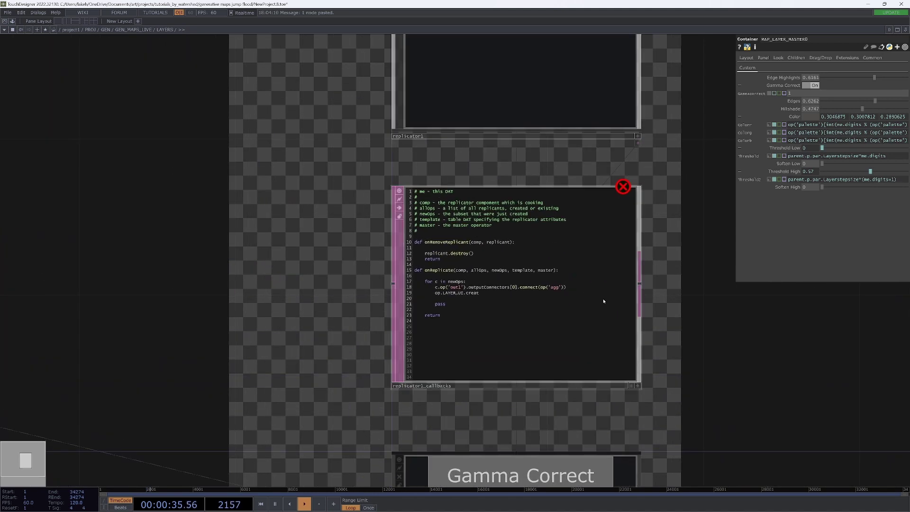
{"action": "left_click", "coordinate": [639, 386]}
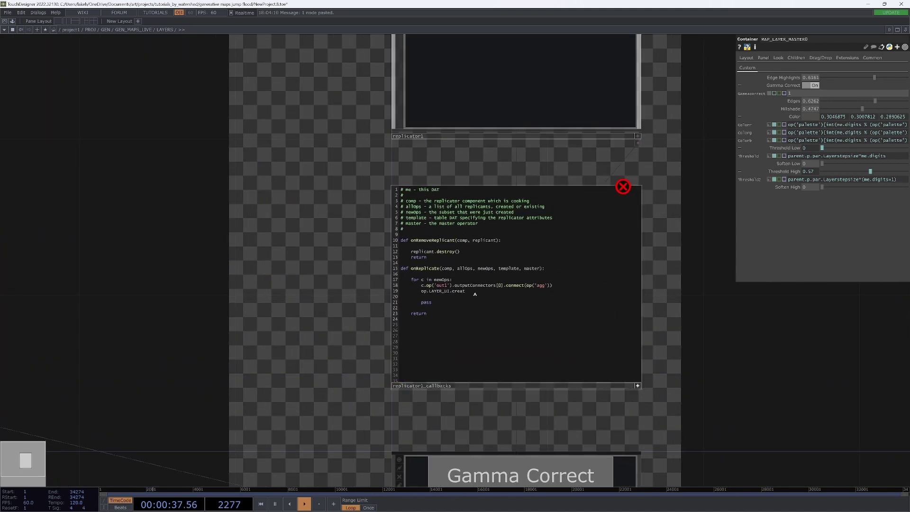
{"action": "left_click", "coordinate": [400, 295]}
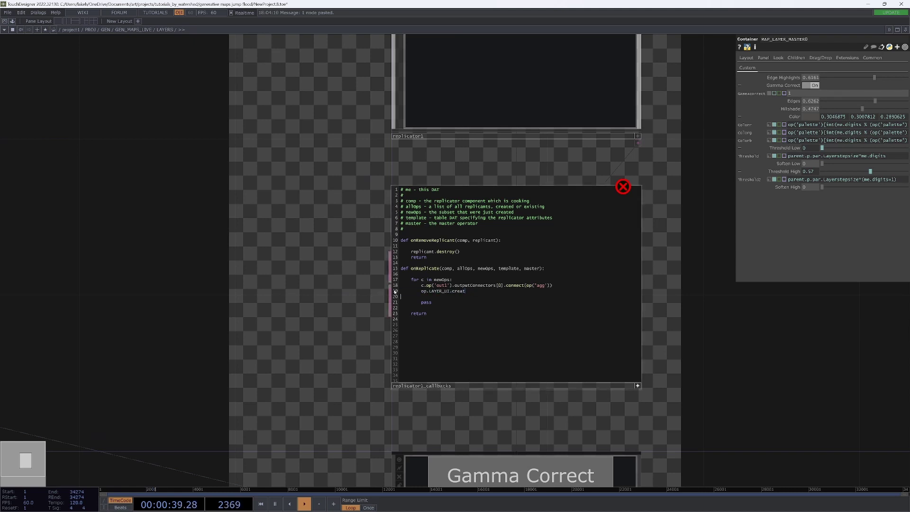
{"action": "triple_click", "coordinate": [444, 292]}
{"action": "key", "text": "BackSpace"}
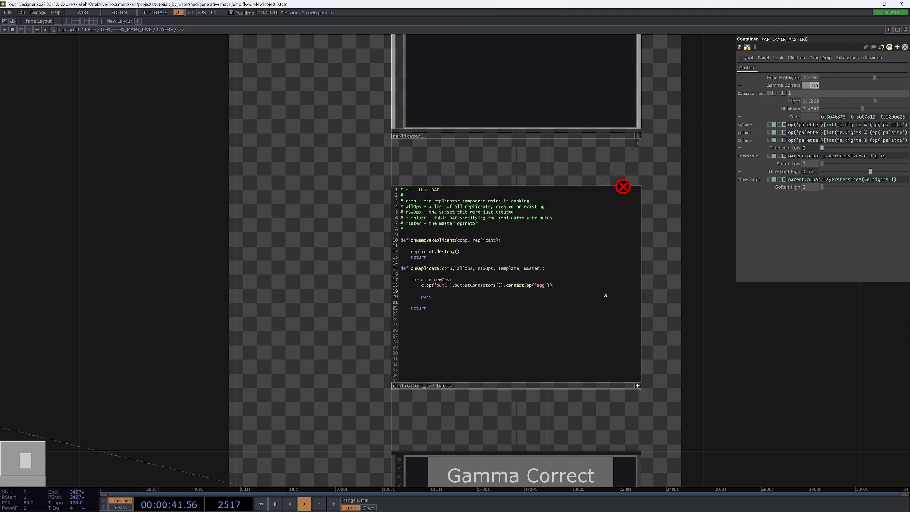
{"action": "left_click", "coordinate": [638, 387]}
{"action": "scroll", "coordinate": [705, 355], "scroll_direction": "down", "scroll_amount": 5}
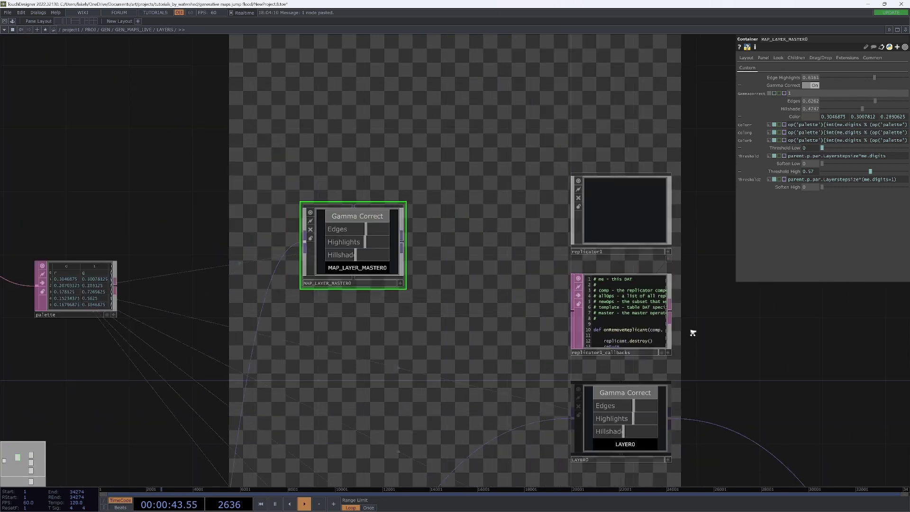
Recreate all operators of replicator1 using the corrected callbacks
{"action": "left_click", "coordinate": [659, 248]}
{"action": "key", "text": "h"}
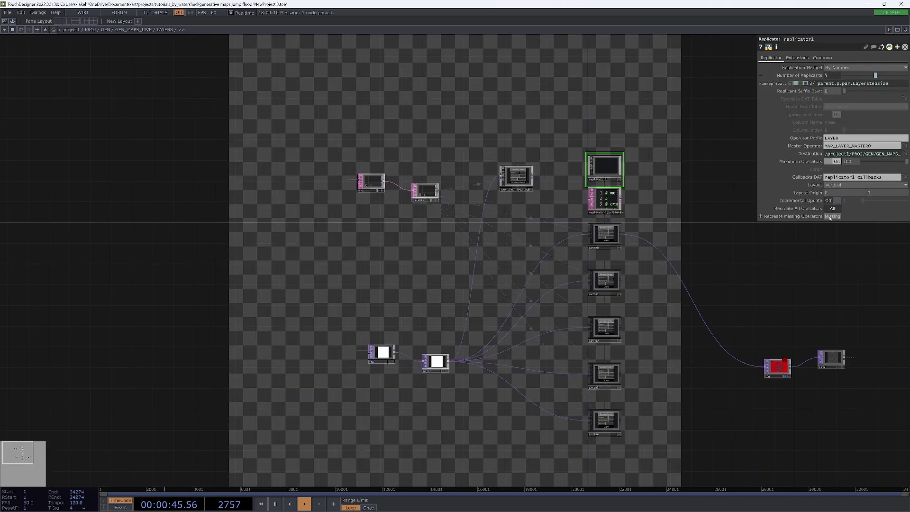
{"action": "left_click", "coordinate": [833, 209]}
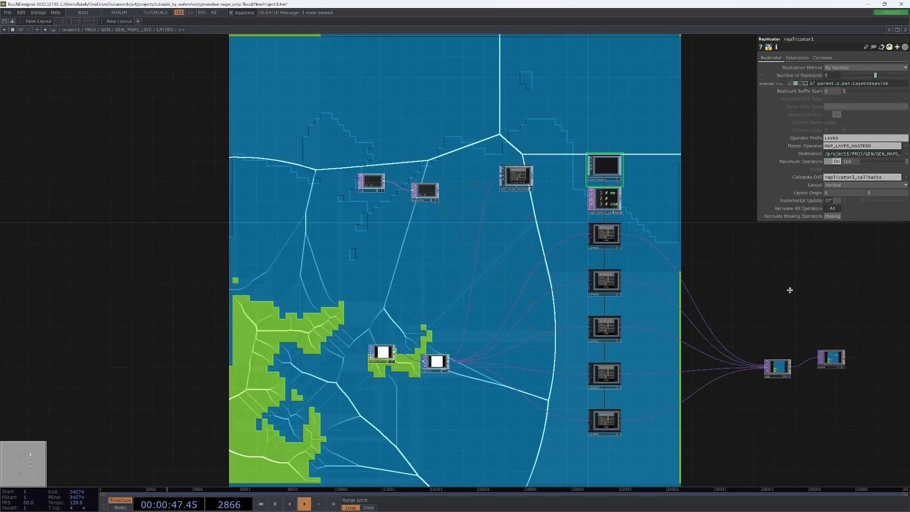
In LAYER1's interactive viewer, lower the Edges slider to about 0.43 and reduce Highlights
{"action": "left_click_drag", "start_coordinate": [800, 298], "coordinate": [650, 274]}
{"action": "scroll", "coordinate": [602, 241], "scroll_direction": "up", "scroll_amount": 4}
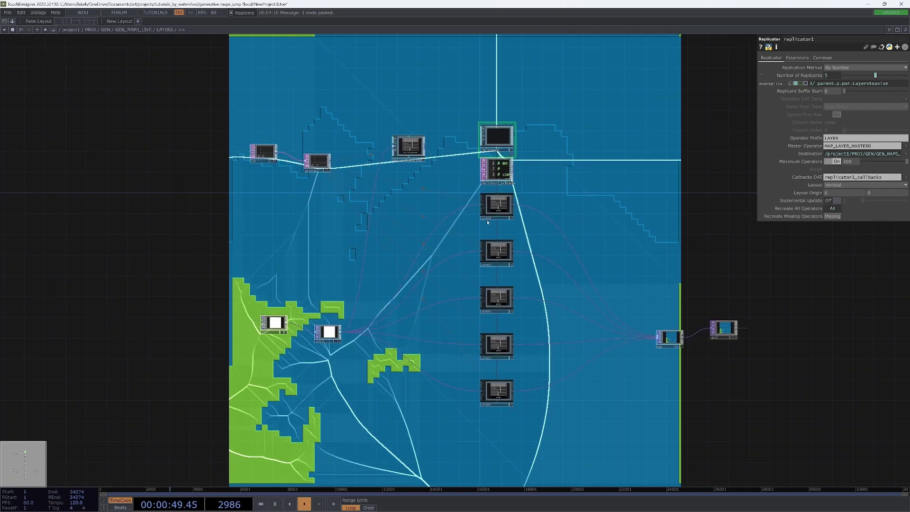
{"action": "left_click_drag", "start_coordinate": [602, 241], "coordinate": [590, 155]}
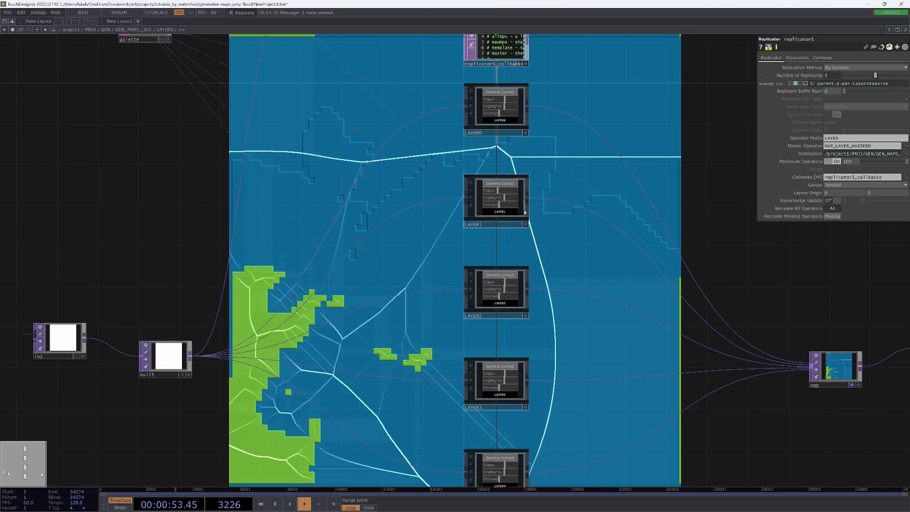
{"action": "left_click", "coordinate": [502, 197]}
{"action": "left_click_drag", "start_coordinate": [503, 198], "coordinate": [504, 211]}
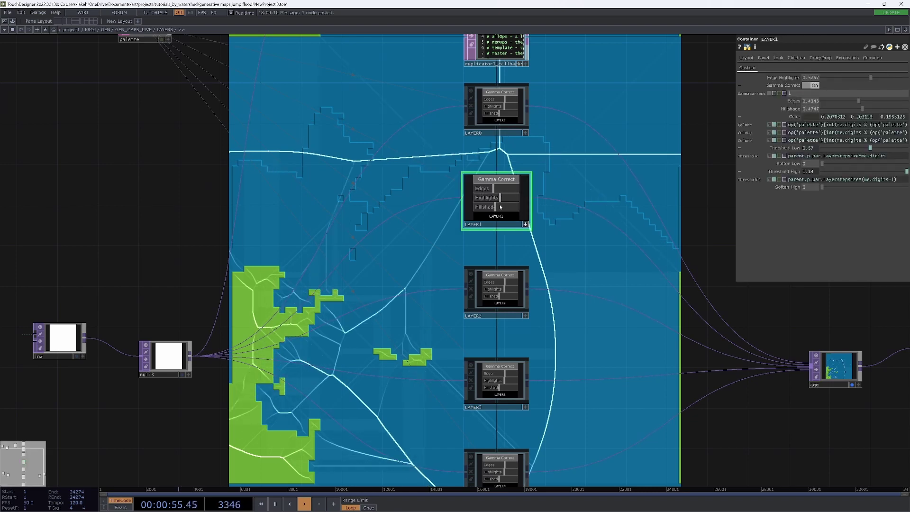
{"action": "scroll", "coordinate": [505, 211], "scroll_direction": "down", "scroll_amount": 3}
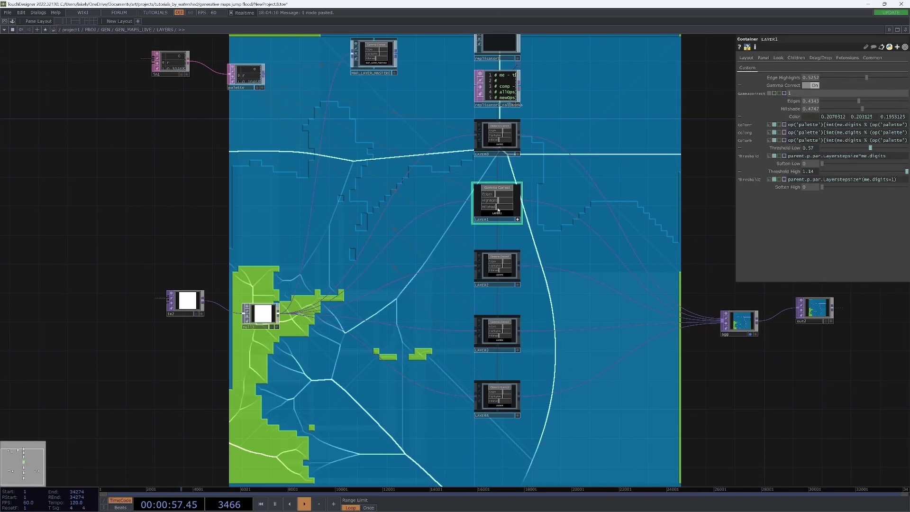
{"action": "left_click", "coordinate": [491, 200]}
{"action": "left_click_drag", "start_coordinate": [491, 201], "coordinate": [490, 201]}
Go up to the GEN_MAPS_LIVE network, change the LAYERS component's operator type to Container, and turn on its viewer
{"action": "left_click_drag", "start_coordinate": [583, 321], "coordinate": [539, 300]}
{"action": "left_click_drag", "start_coordinate": [586, 238], "coordinate": [588, 260]}
{"action": "key", "text": "u"}
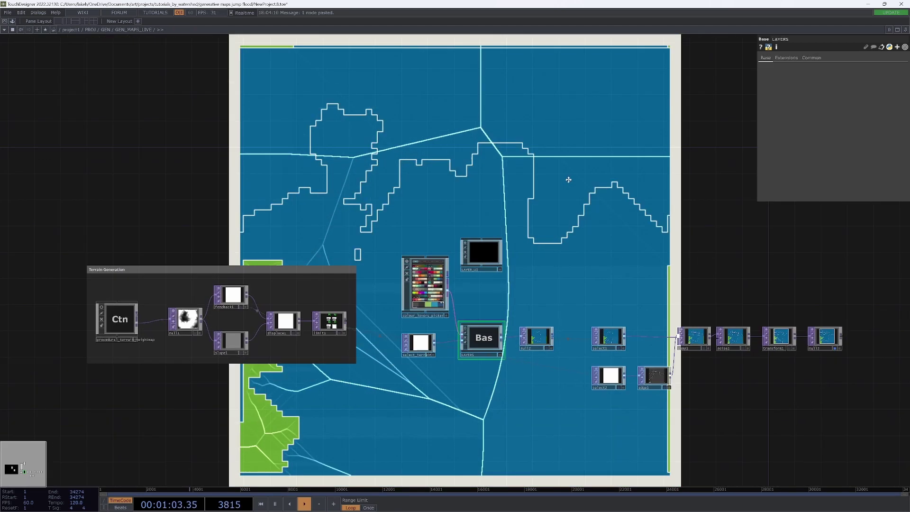
{"action": "right_click", "coordinate": [503, 271]}
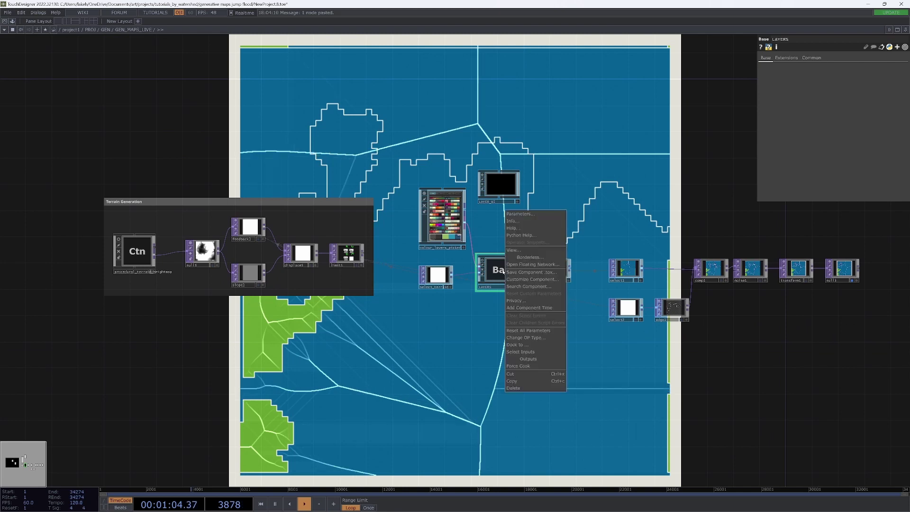
{"action": "left_click", "coordinate": [526, 337]}
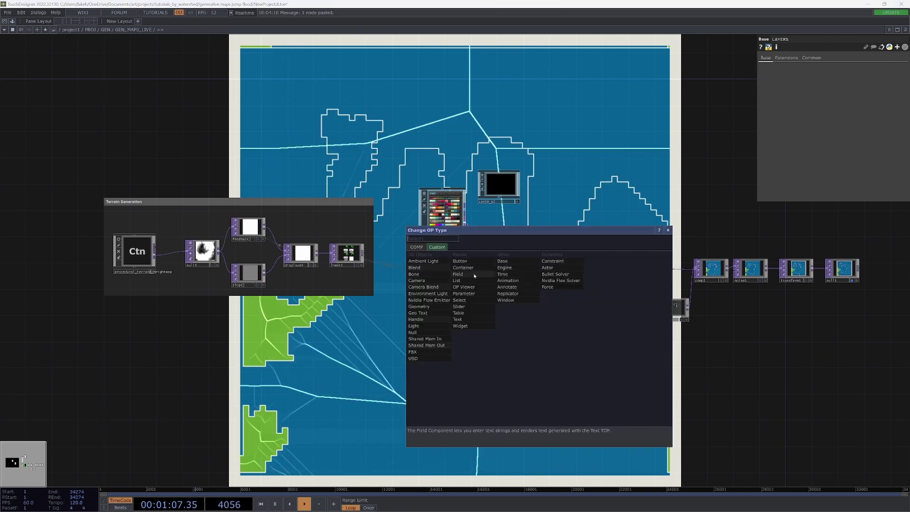
{"action": "left_click", "coordinate": [502, 261]}
{"action": "key", "text": "ctrl+z"}
{"action": "scroll", "coordinate": [485, 267], "scroll_direction": "up", "scroll_amount": 3}
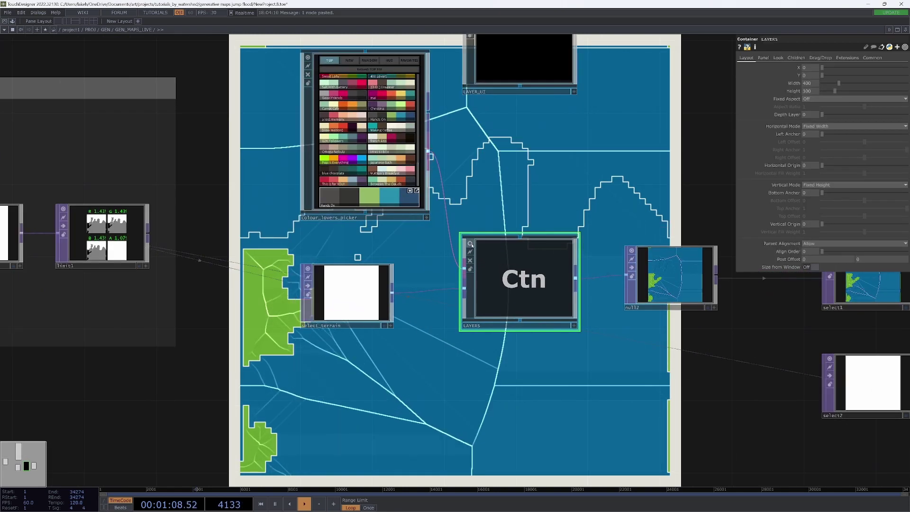
{"action": "left_click", "coordinate": [472, 245]}
{"action": "scroll", "coordinate": [531, 287], "scroll_direction": "up", "scroll_amount": 2}
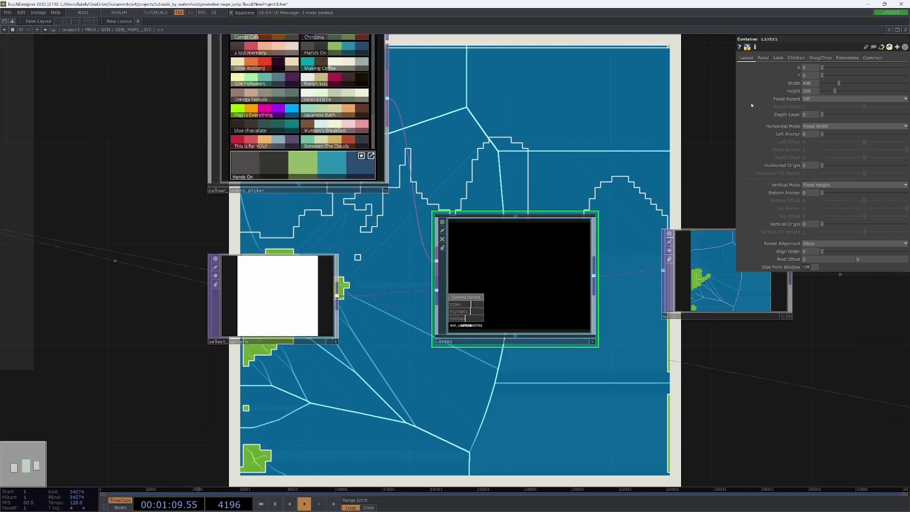
Set the LAYERS container's child alignment to Grid Rows
{"action": "left_click", "coordinate": [796, 58]}
{"action": "left_click", "coordinate": [836, 68]}
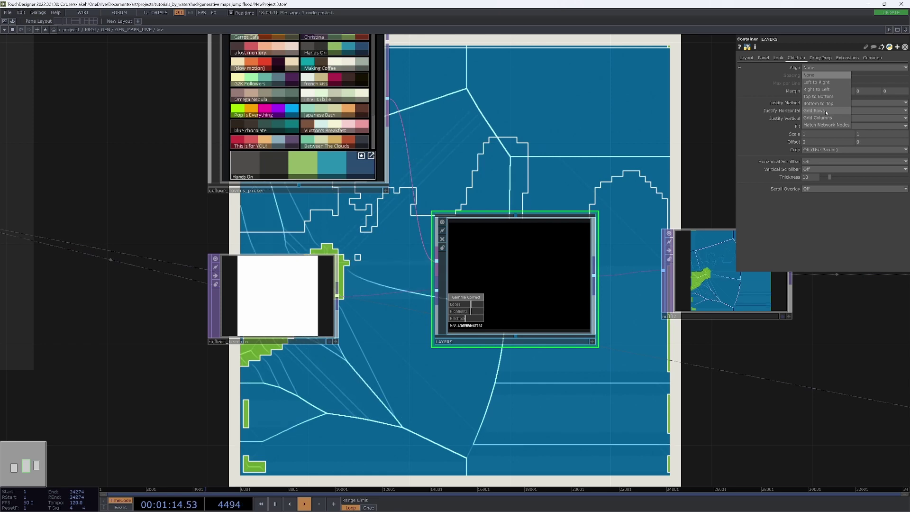
{"action": "left_click", "coordinate": [825, 111]}
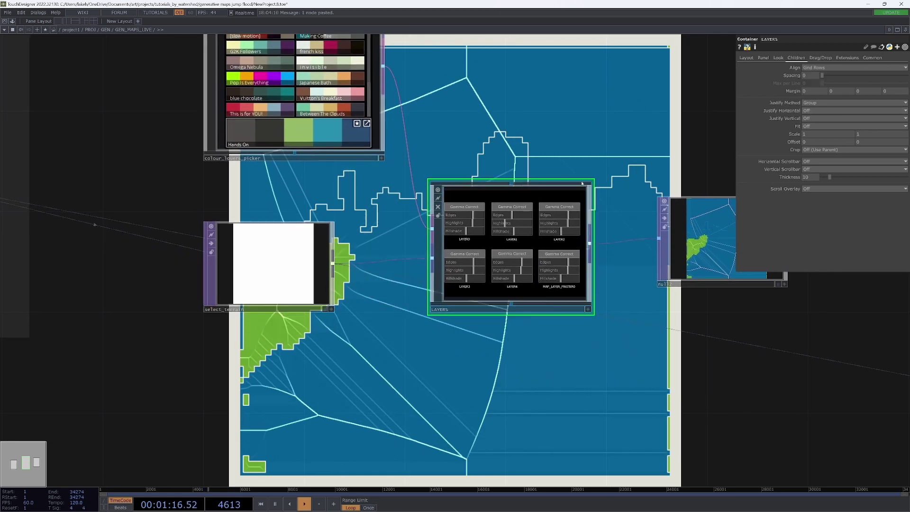
Inside the LAYERS container, turn off Display and Enable for MAP_LAYER_MASTER0, and return to the GEN_MAPS_LIVE network
{"action": "scroll", "coordinate": [586, 267], "scroll_direction": "up", "scroll_amount": 3}
{"action": "scroll", "coordinate": [537, 294], "scroll_direction": "down", "scroll_amount": 1}
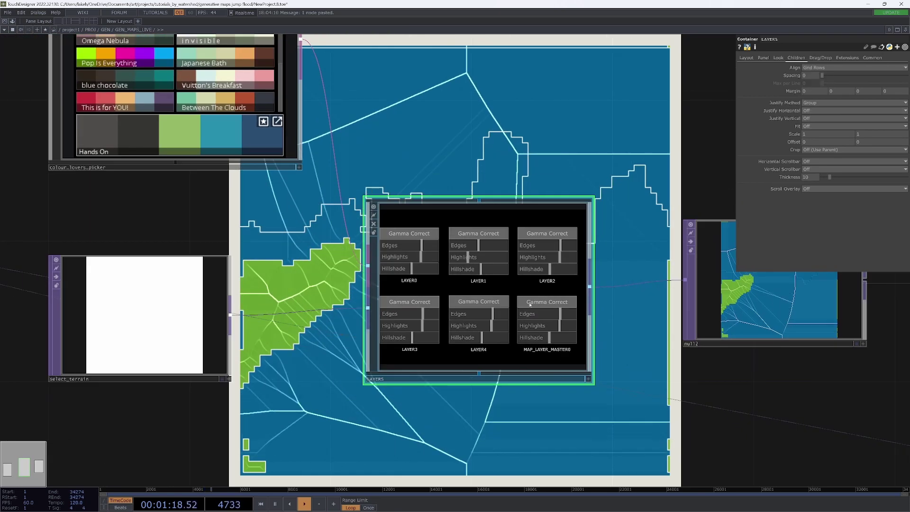
{"action": "key", "text": "i"}
{"action": "left_click", "coordinate": [333, 100]}
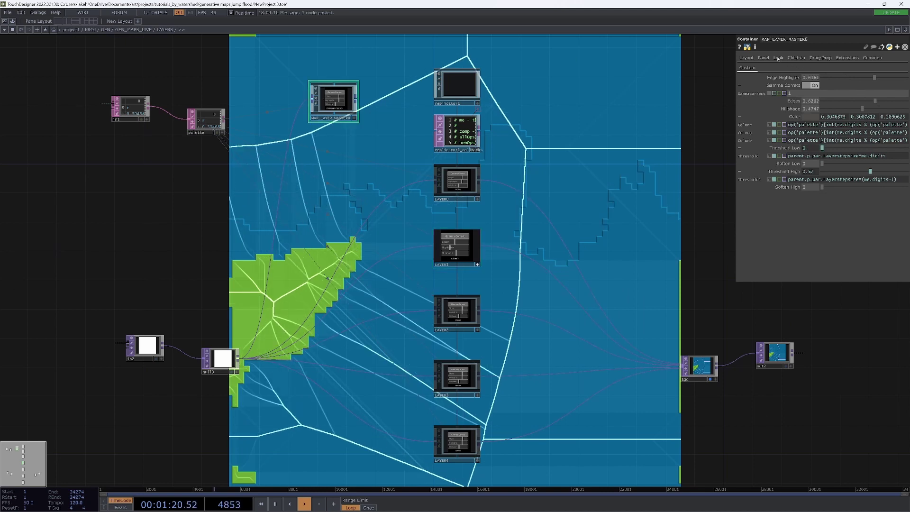
{"action": "left_click", "coordinate": [777, 58]}
{"action": "left_click", "coordinate": [763, 58]}
{"action": "left_click", "coordinate": [810, 77]}
{"action": "left_click", "coordinate": [809, 85]}
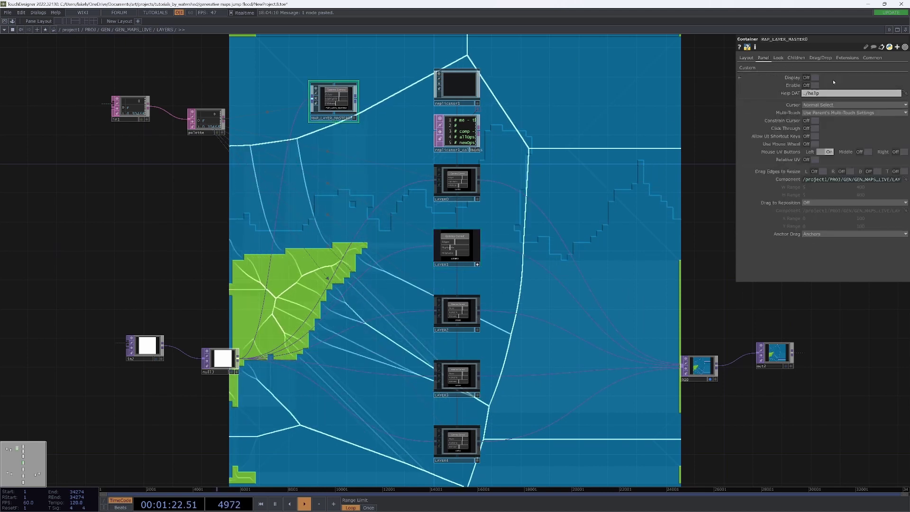
{"action": "key", "text": "u"}
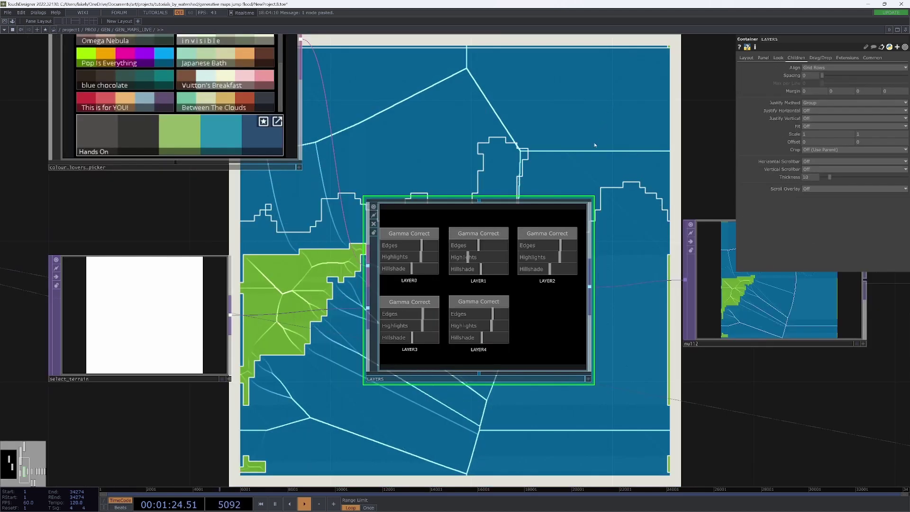
Make the LAYERS viewer interactive and toggle Gamma Correct for LAYER0 and LAYER1
{"action": "left_click_drag", "start_coordinate": [557, 130], "coordinate": [559, 126]}
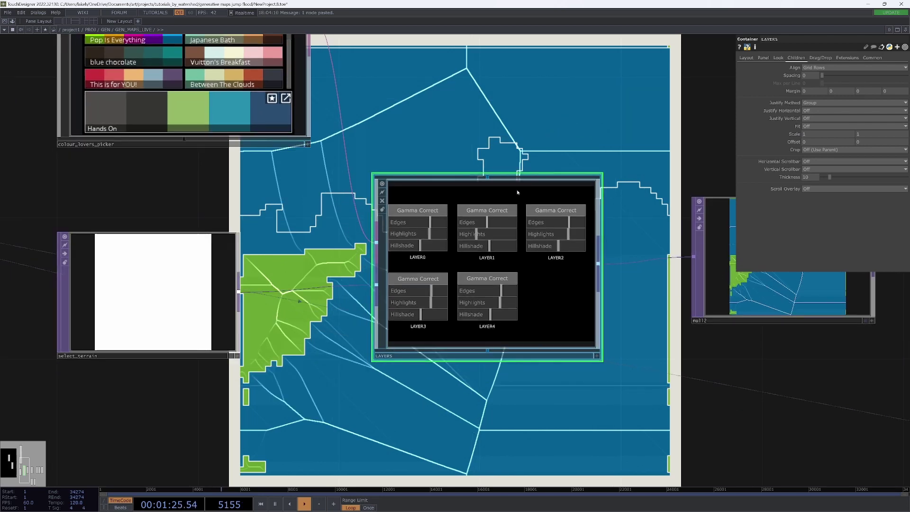
{"action": "left_click", "coordinate": [596, 355]}
{"action": "scroll", "coordinate": [616, 315], "scroll_direction": "down", "scroll_amount": 3}
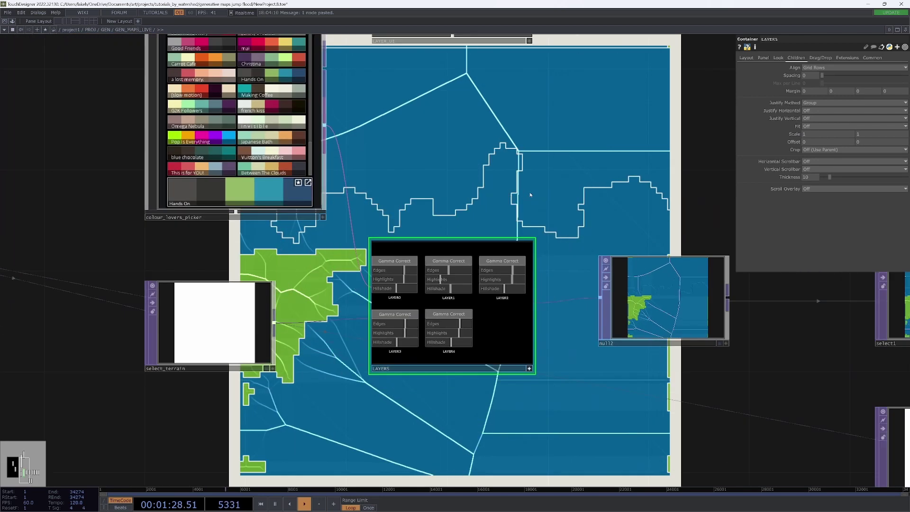
{"action": "left_click_drag", "start_coordinate": [535, 209], "coordinate": [529, 212]}
{"action": "left_click", "coordinate": [346, 295]}
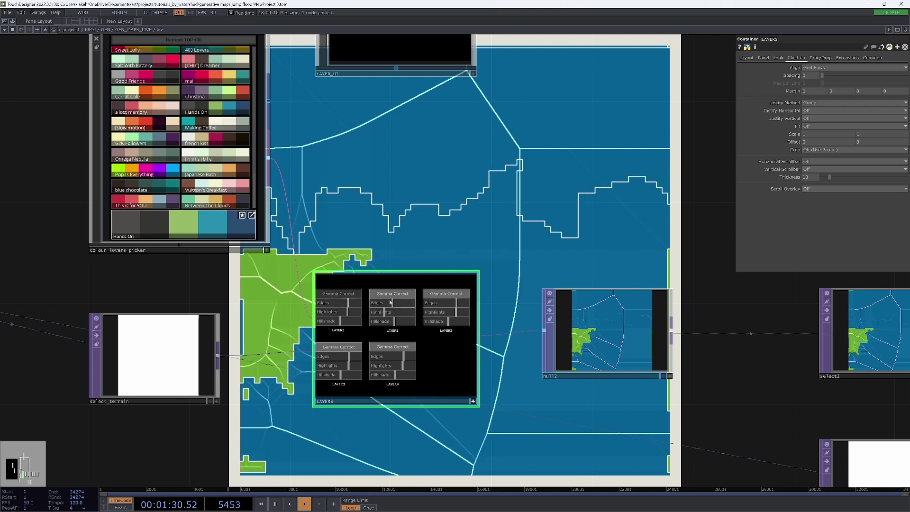
{"action": "left_click", "coordinate": [402, 296]}
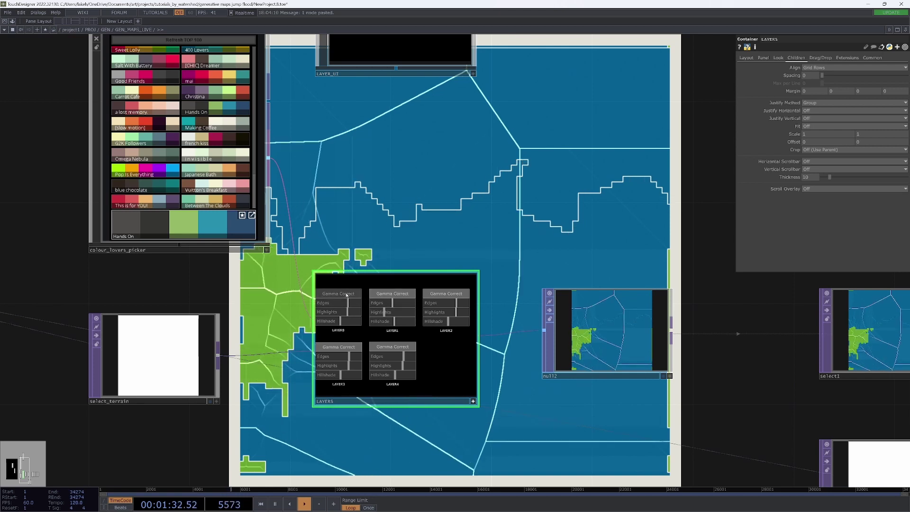
Adjust the Edges sliders of LAYER0, LAYER4, LAYER2 and LAYER1, taking LAYER2 to its maximum
{"action": "left_click_drag", "start_coordinate": [342, 304], "coordinate": [334, 305]}
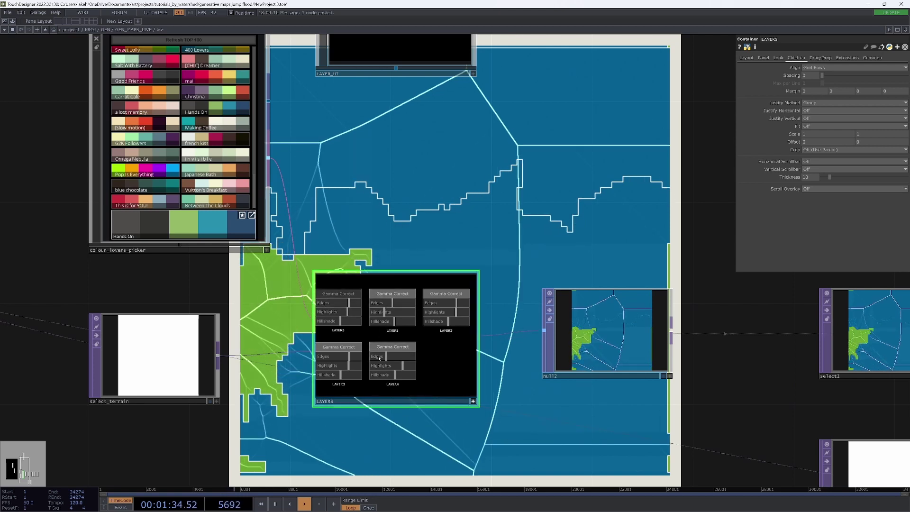
{"action": "left_click_drag", "start_coordinate": [378, 358], "coordinate": [409, 356]}
{"action": "left_click_drag", "start_coordinate": [449, 304], "coordinate": [468, 304]}
{"action": "left_click_drag", "start_coordinate": [393, 305], "coordinate": [402, 306]}
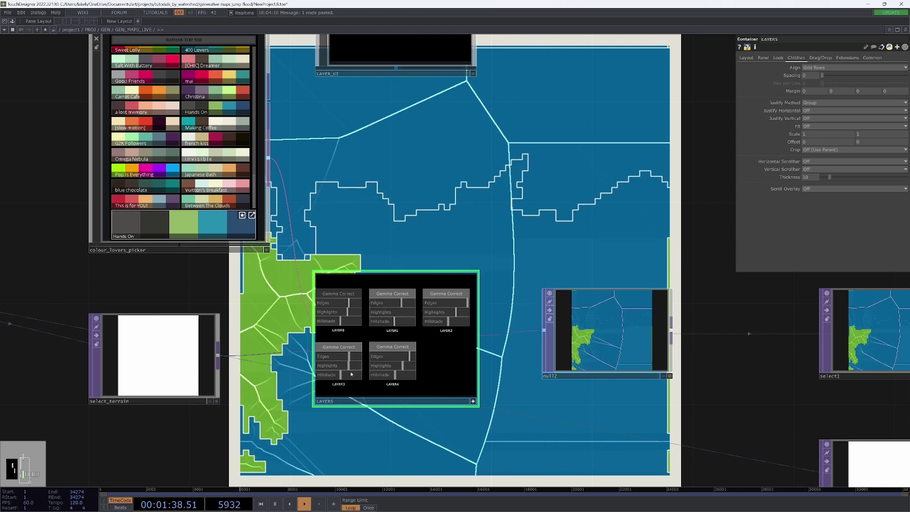
Reduce LAYER3's Hillshade to minimum, lower its Highlights and Edges, and toggle its Gamma Correct
{"action": "mouse_move", "coordinate": [341, 375]}
{"action": "left_mouse_down"}
{"action": "mouse_move", "coordinate": [324, 375]}
{"action": "mouse_move", "coordinate": [357, 378]}
{"action": "mouse_move", "coordinate": [326, 365]}
{"action": "mouse_move", "coordinate": [351, 365]}
{"action": "mouse_move", "coordinate": [334, 366]}
{"action": "left_mouse_up"}
{"action": "left_click", "coordinate": [338, 347]}
{"action": "left_click", "coordinate": [339, 347]}
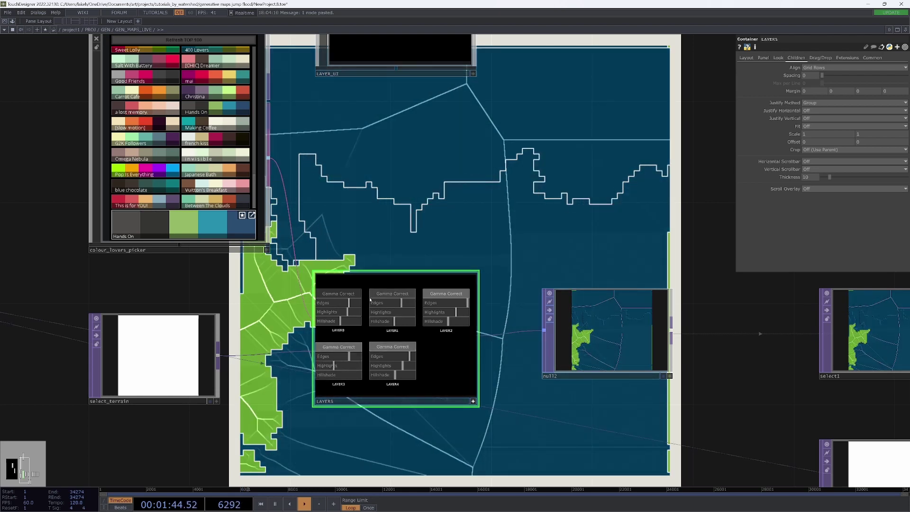
{"action": "left_click", "coordinate": [338, 346]}
{"action": "left_click_drag", "start_coordinate": [346, 356], "coordinate": [313, 360]}
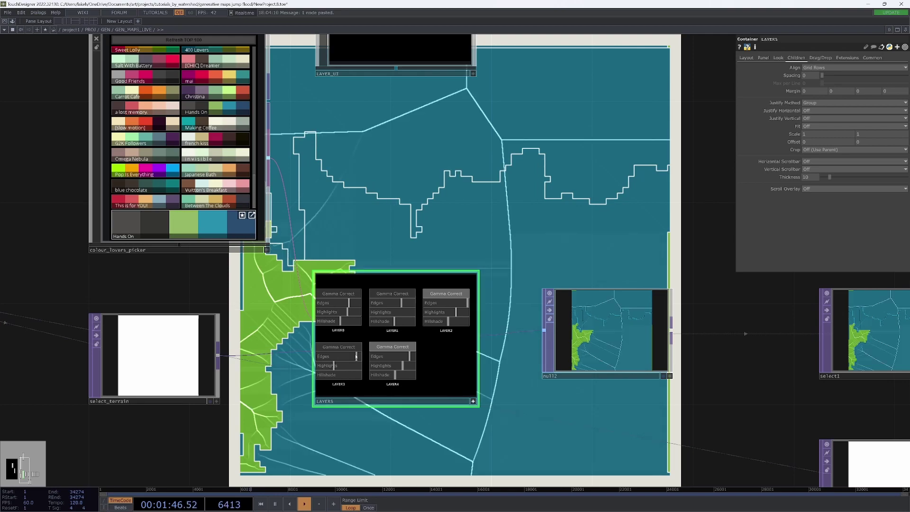
Lower LAYER2's Edges and Highlights sliders to their minimum in the LAYERS viewer
{"action": "left_click_drag", "start_coordinate": [461, 237], "coordinate": [446, 306]}
{"action": "left_click", "coordinate": [497, 261]}
{"action": "left_click", "coordinate": [497, 261]}
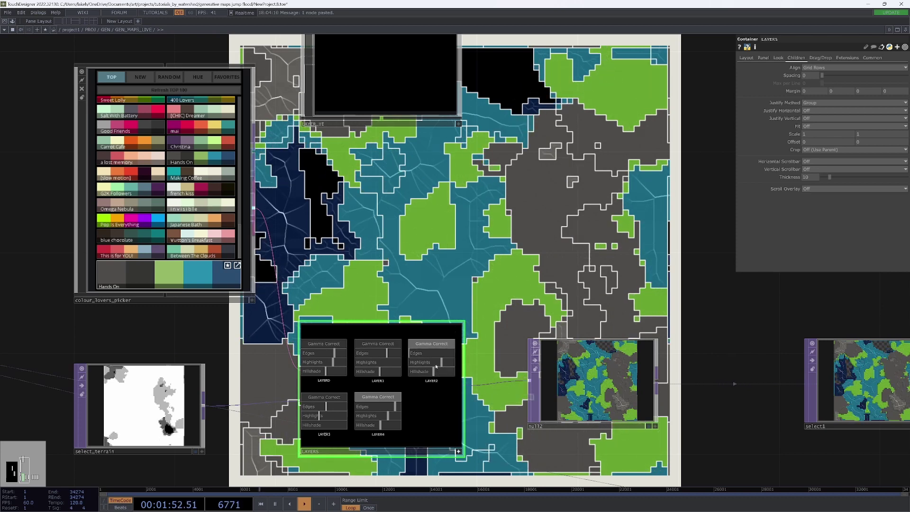
{"action": "left_click_drag", "start_coordinate": [436, 366], "coordinate": [412, 370]}
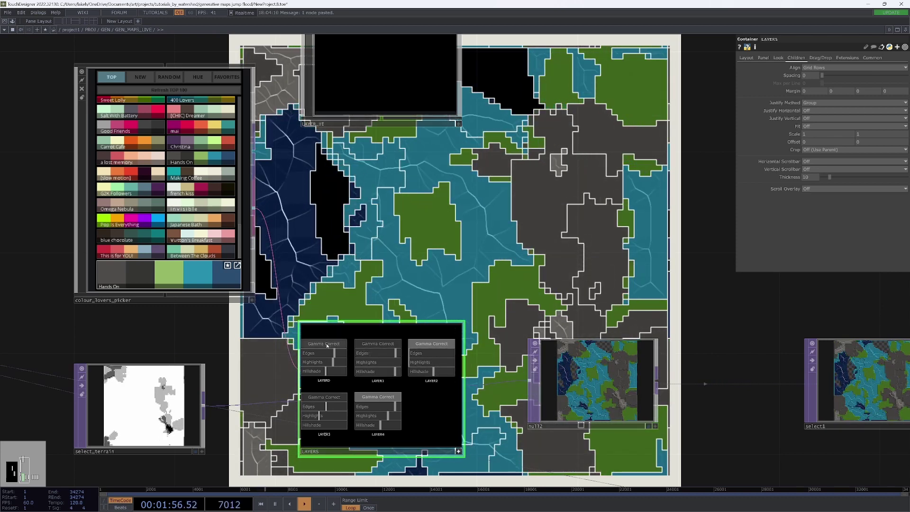
Toggle Gamma Correct for LAYER1, LAYER2 and LAYER3, and raise LAYER3's Hillshade to roughly a third
{"action": "left_click", "coordinate": [368, 343]}
{"action": "left_click", "coordinate": [367, 344]}
{"action": "left_click", "coordinate": [422, 343]}
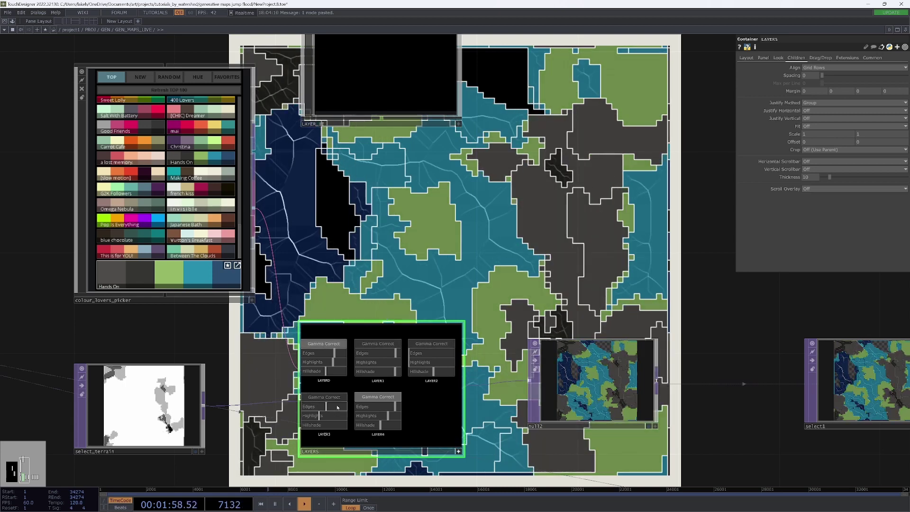
{"action": "left_click", "coordinate": [340, 396]}
{"action": "left_click_drag", "start_coordinate": [330, 424], "coordinate": [324, 426]}
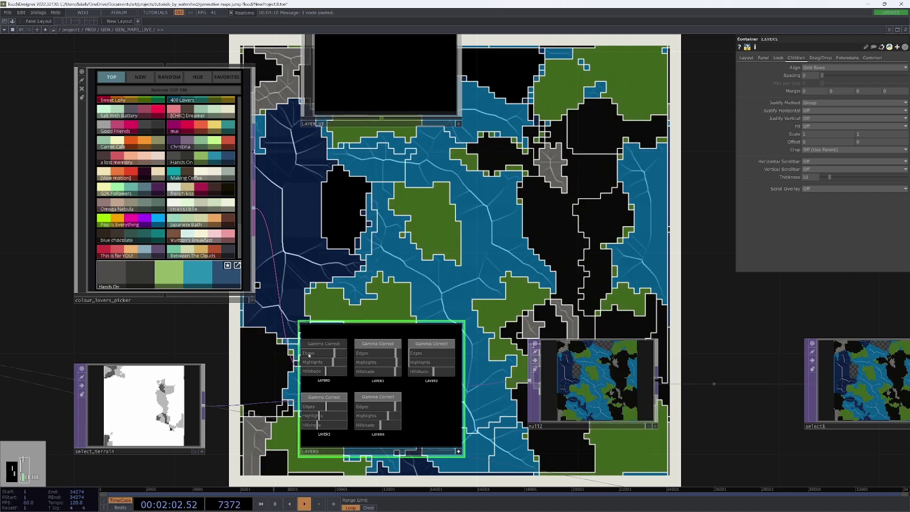
Delete the unused LAYER_UI component from the GEN_MAPS_LIVE network
{"action": "scroll", "coordinate": [562, 173], "scroll_direction": "down", "scroll_amount": 12}
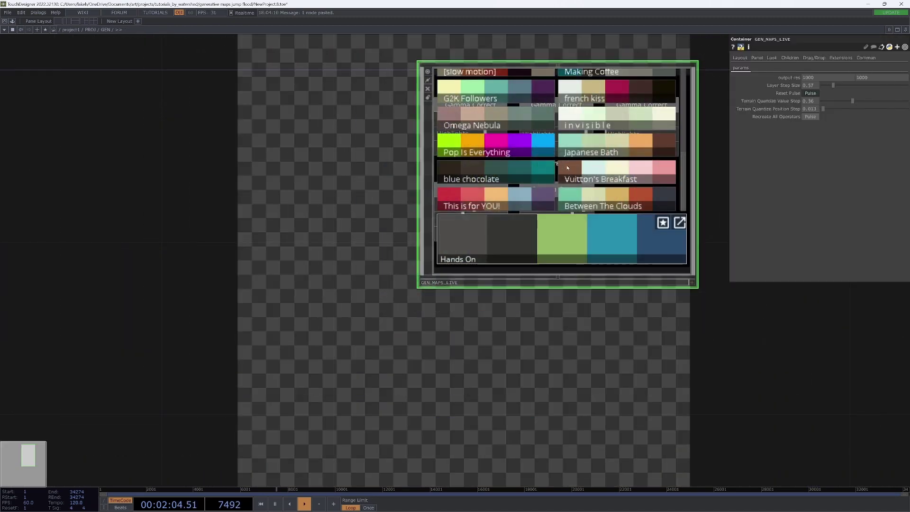
{"action": "scroll", "coordinate": [565, 174], "scroll_direction": "up", "scroll_amount": 2}
{"action": "scroll", "coordinate": [380, 277], "scroll_direction": "up", "scroll_amount": 5}
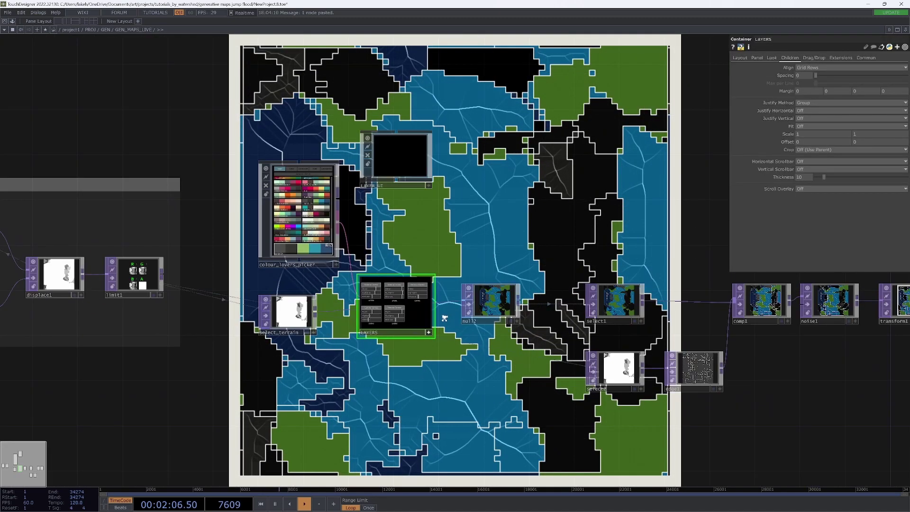
{"action": "left_click_drag", "start_coordinate": [376, 226], "coordinate": [451, 255]}
{"action": "left_click", "coordinate": [465, 134]}
{"action": "key", "text": "Delete"}
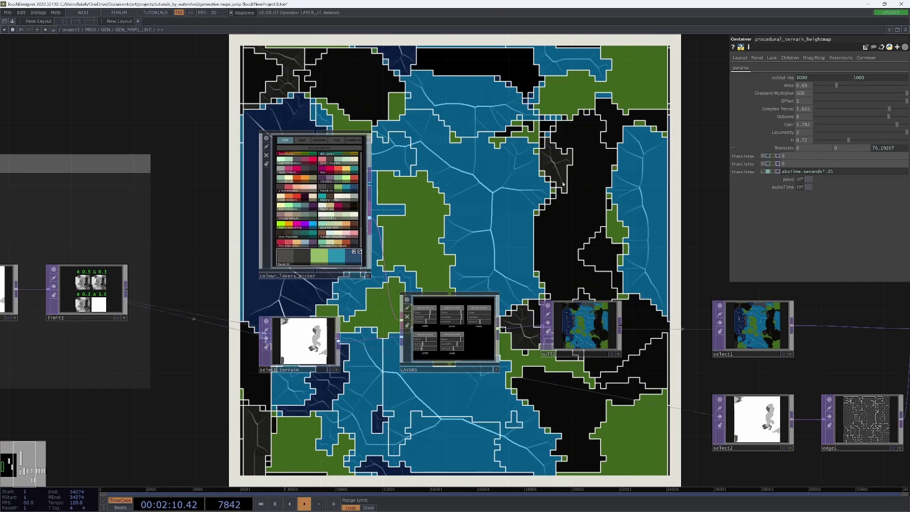
Turn off the viewers of all operators in the GEN_MAPS_LIVE network
{"action": "scroll", "coordinate": [370, 190], "scroll_direction": "down", "scroll_amount": 5}
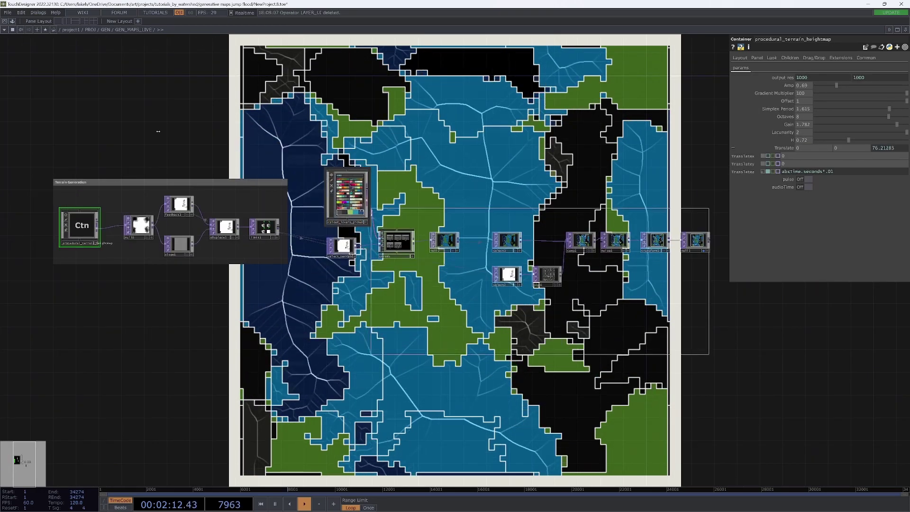
{"action": "left_click", "coordinate": [348, 194]}
{"action": "scroll", "coordinate": [440, 208], "scroll_direction": "up", "scroll_amount": 5}
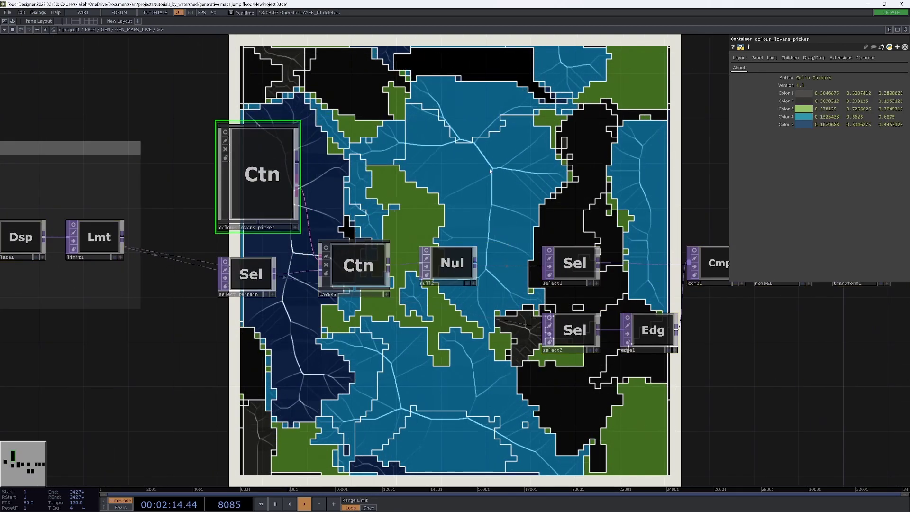
{"action": "scroll", "coordinate": [491, 168], "scroll_direction": "down", "scroll_amount": 2}
{"action": "left_click_drag", "start_coordinate": [494, 154], "coordinate": [427, 190]}
{"action": "left_click_drag", "start_coordinate": [491, 185], "coordinate": [518, 252]}
{"action": "scroll", "coordinate": [422, 209], "scroll_direction": "down", "scroll_amount": 2}
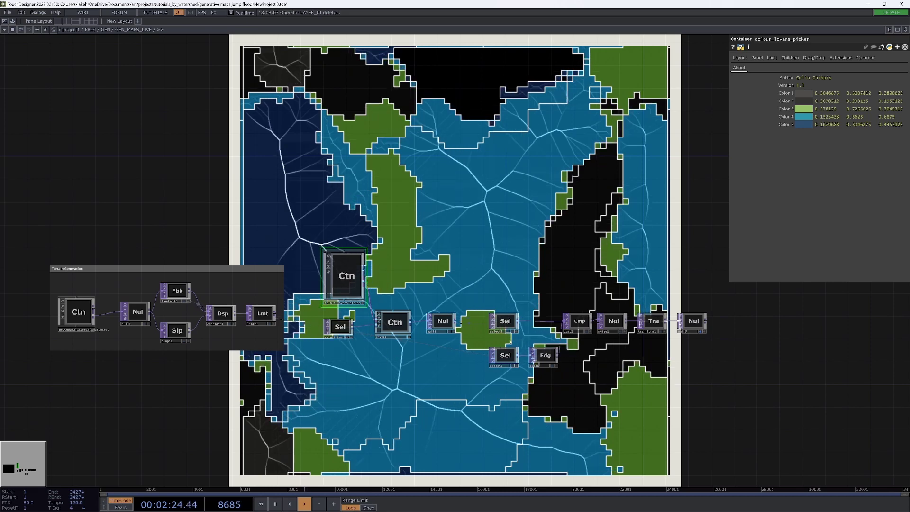
{"action": "left_click_drag", "start_coordinate": [537, 277], "coordinate": [527, 271]}
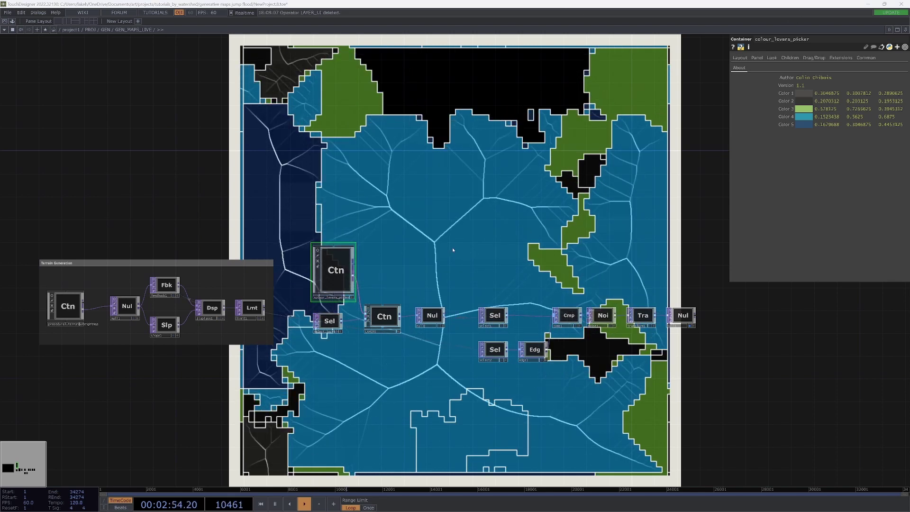
{"action": "left_click_drag", "start_coordinate": [468, 243], "coordinate": [483, 225]}
Move comp1, noise1, transform1 and null3 further right to make room after the Select operators
{"action": "middle_click_drag", "start_coordinate": [493, 242], "coordinate": [504, 283]}
{"action": "scroll", "coordinate": [574, 312], "scroll_direction": "up", "scroll_amount": 3}
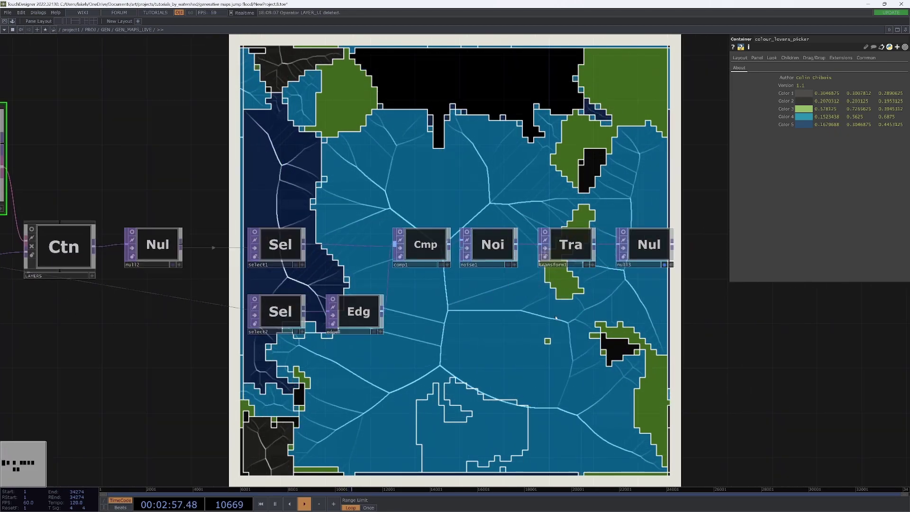
{"action": "right_click_drag", "start_coordinate": [485, 261], "coordinate": [410, 225]}
{"action": "left_click_drag", "start_coordinate": [418, 242], "coordinate": [625, 264]}
Duplicate the select2 TOP that references limit1 and place the copy directly below it
{"action": "middle_click_drag", "start_coordinate": [470, 345], "coordinate": [504, 241]}
{"action": "left_click", "coordinate": [504, 240]}
{"action": "key", "text": "ctrl+c"}
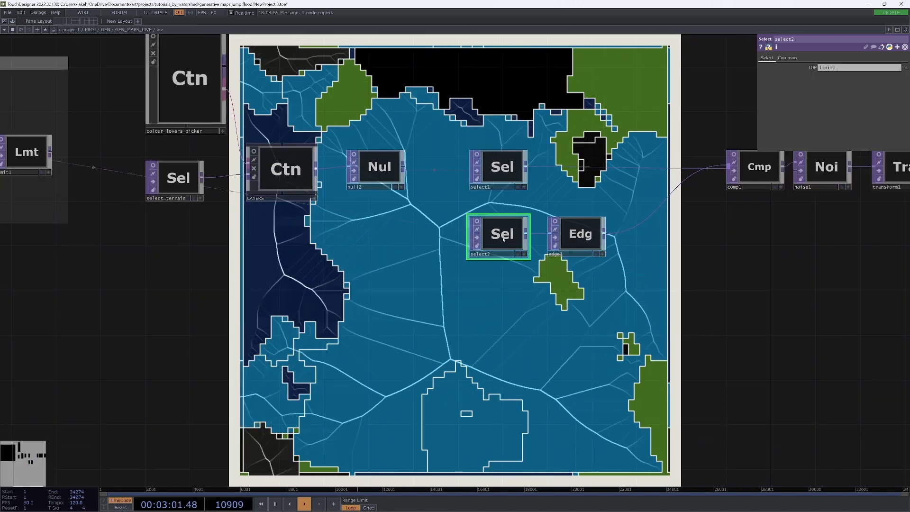
{"action": "scroll", "coordinate": [356, 289], "scroll_direction": "down", "scroll_amount": 2}
{"action": "middle_click_drag", "start_coordinate": [356, 289], "coordinate": [463, 319]}
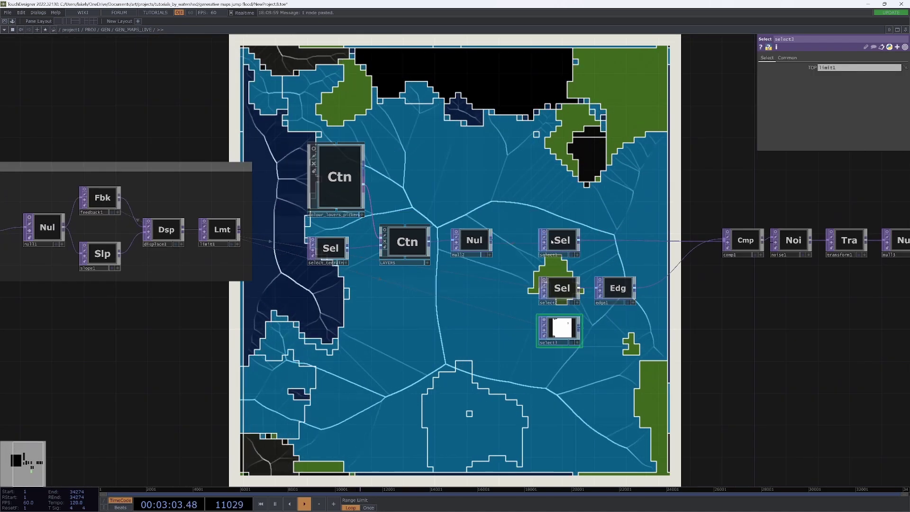
{"action": "left_click_drag", "start_coordinate": [273, 272], "coordinate": [352, 261]}
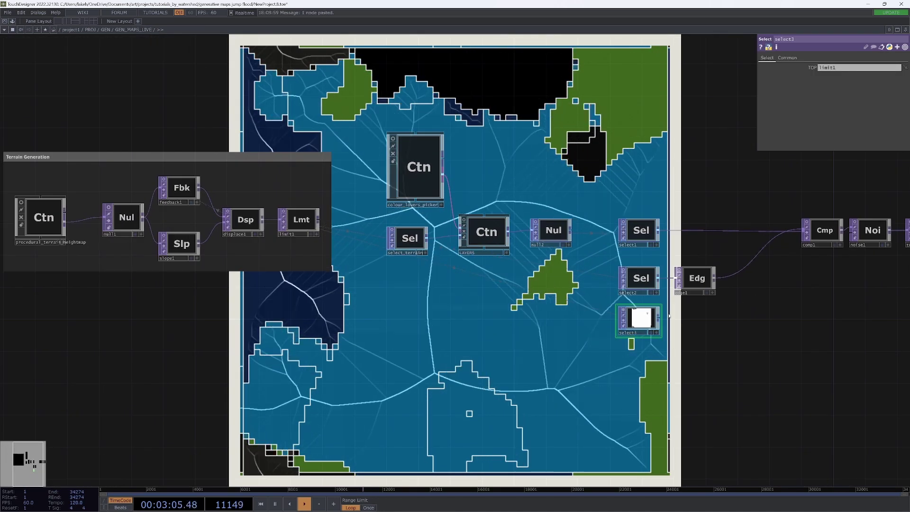
{"action": "left_click_drag", "start_coordinate": [641, 319], "coordinate": [641, 358]}
{"action": "left_click", "coordinate": [641, 278]}
{"action": "left_click", "coordinate": [640, 231]}
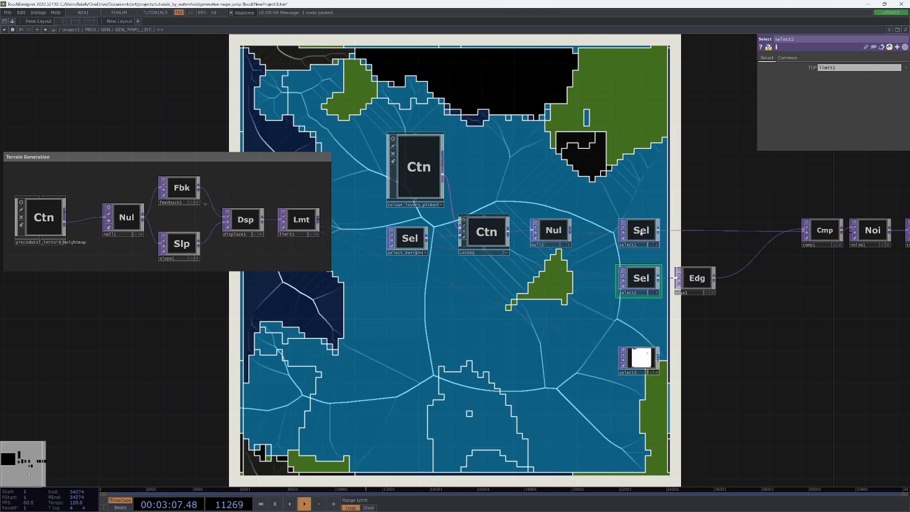
{"action": "left_click", "coordinate": [639, 279]}
{"action": "left_click_drag", "start_coordinate": [640, 358], "coordinate": [657, 332]}
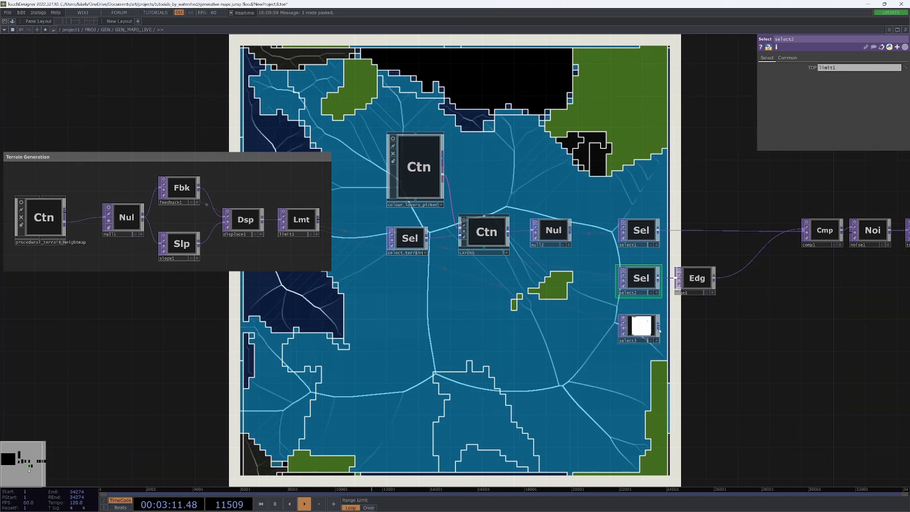
Append a Level TOP to select3 and connect its output to comp1
{"action": "middle_click", "coordinate": [659, 327]}
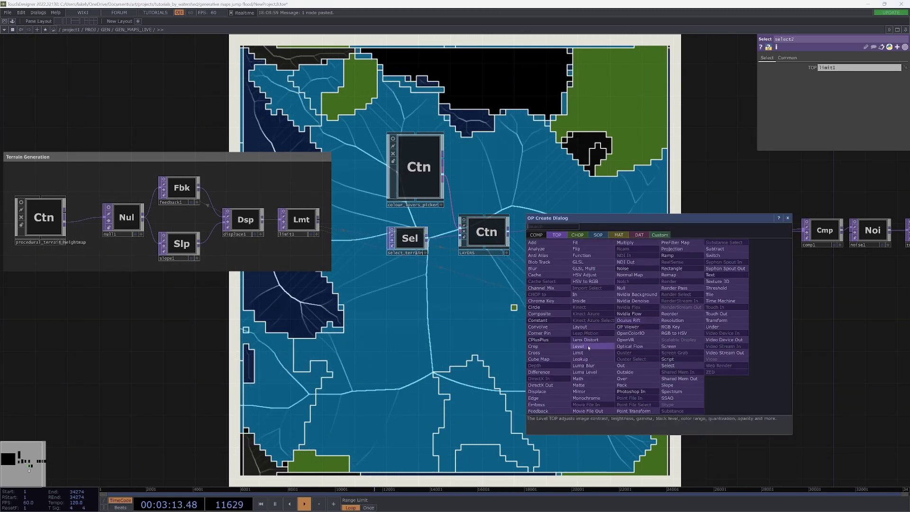
{"action": "left_click", "coordinate": [659, 327]}
{"action": "left_click", "coordinate": [699, 323]}
{"action": "left_click_drag", "start_coordinate": [729, 323], "coordinate": [517, 353]}
{"action": "left_click", "coordinate": [490, 400]}
{"action": "left_click", "coordinate": [578, 316]}
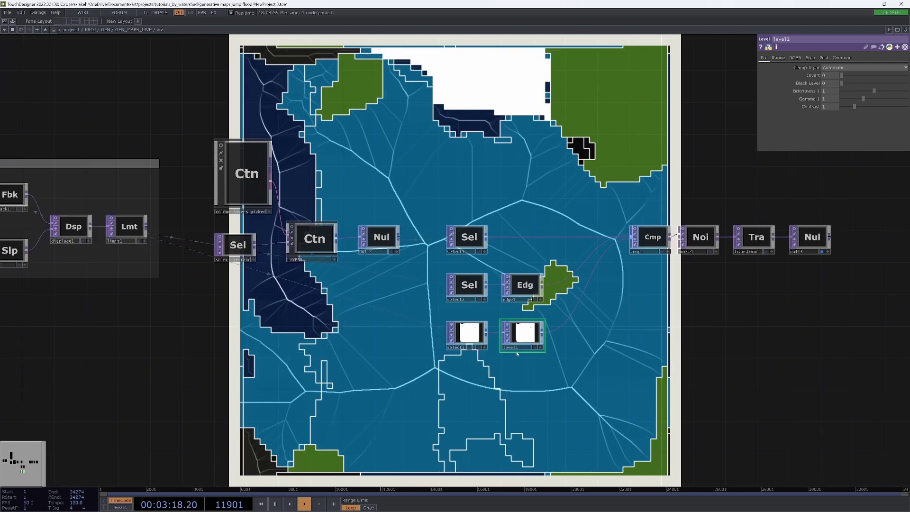
Show level1's Post parameters, disconnect level1 from comp1, and move comp1 closer to edge1
{"action": "left_click", "coordinate": [839, 58]}
{"action": "left_click", "coordinate": [826, 58]}
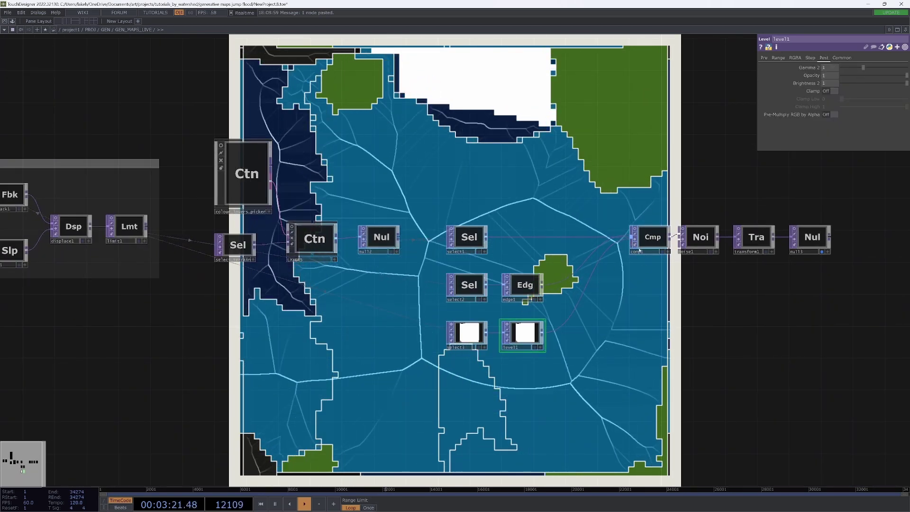
{"action": "right_click", "coordinate": [591, 278]}
{"action": "left_click", "coordinate": [611, 296]}
{"action": "left_click_drag", "start_coordinate": [652, 238], "coordinate": [589, 238]}
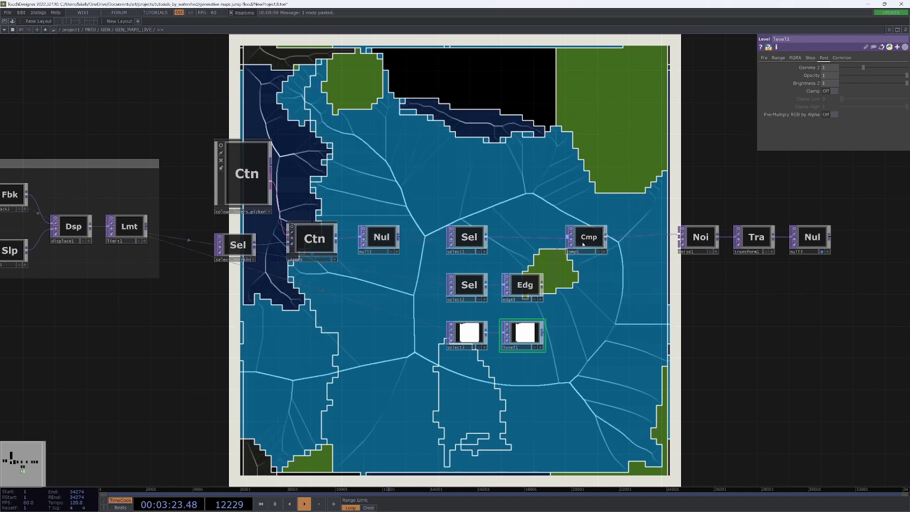
Shift noise1, transform1 and null3 further from comp1, and connect level1 as comp1's third input
{"action": "left_click_drag", "start_coordinate": [831, 292], "coordinate": [693, 307]}
{"action": "right_click_drag", "start_coordinate": [725, 294], "coordinate": [533, 231]}
{"action": "left_click_drag", "start_coordinate": [557, 252], "coordinate": [629, 252]}
{"action": "left_click_drag", "start_coordinate": [501, 176], "coordinate": [601, 174]}
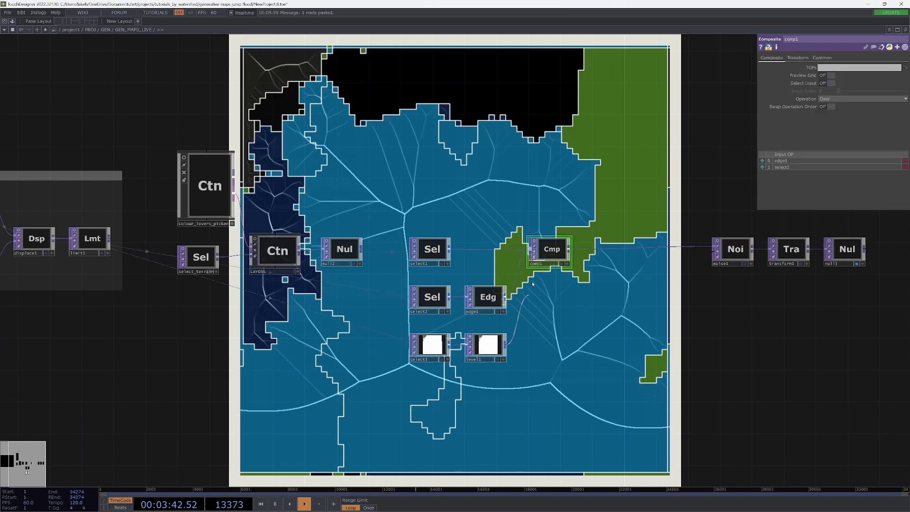
{"action": "left_click_drag", "start_coordinate": [533, 284], "coordinate": [530, 251]}
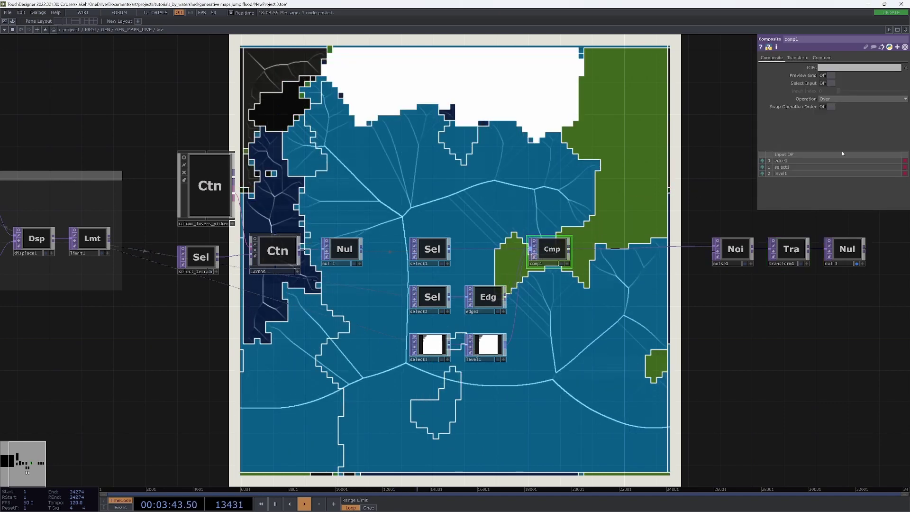
Reorder comp1's inputs so that level1 comes first, followed by edge1 and select1
{"action": "left_click", "coordinate": [763, 174]}
{"action": "left_click", "coordinate": [763, 175]}
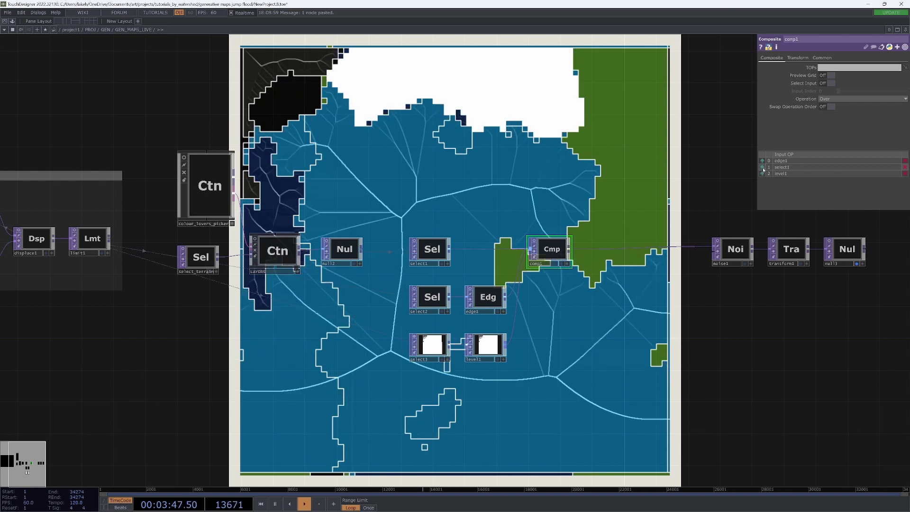
{"action": "left_click_drag", "start_coordinate": [763, 174], "coordinate": [764, 168]}
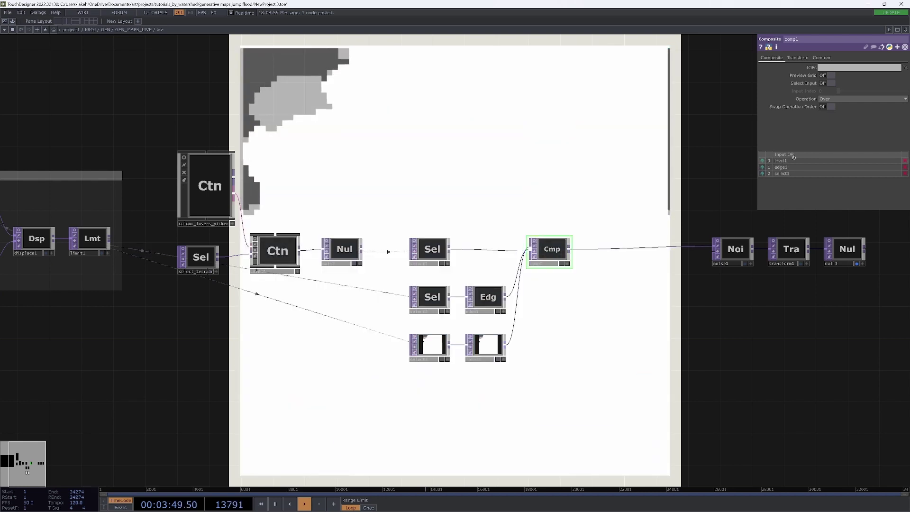
Reduce level1's post Opacity to 0.228 so the terrain overlays the map faintly
{"action": "left_click", "coordinate": [480, 350]}
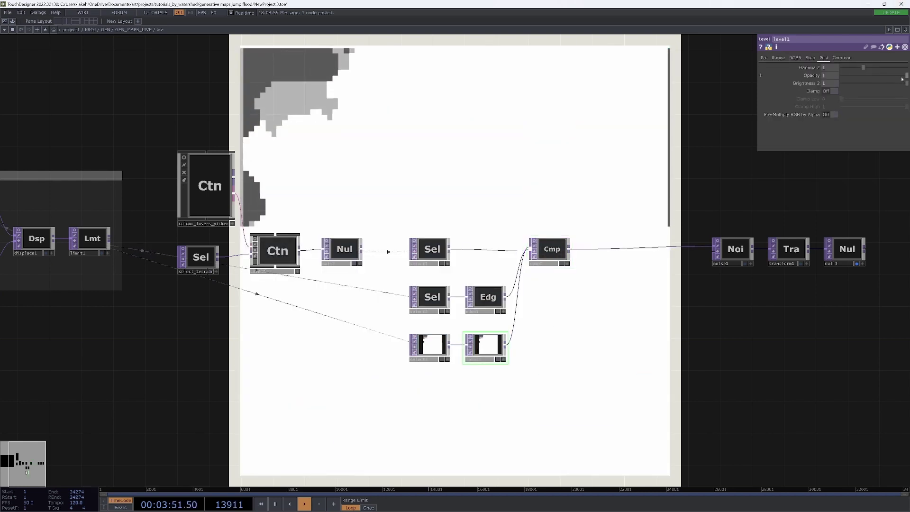
{"action": "left_click_drag", "start_coordinate": [902, 78], "coordinate": [852, 76]}
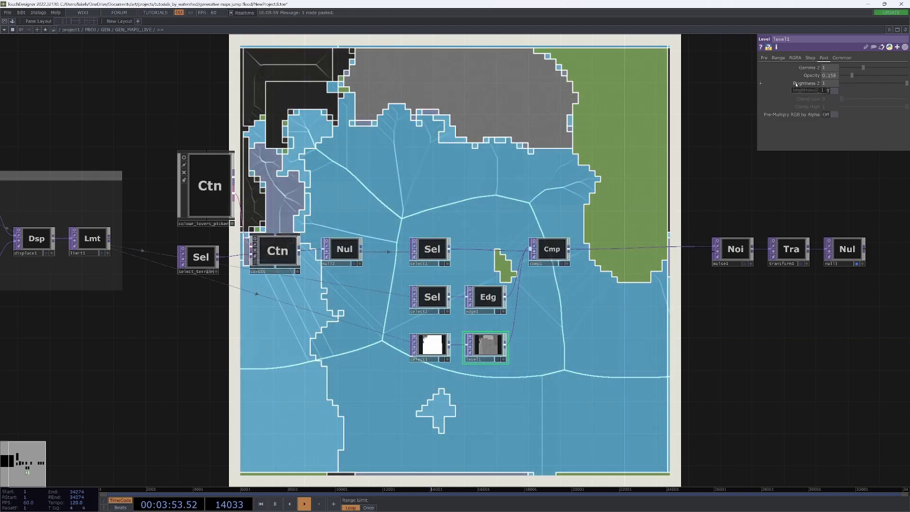
{"action": "middle_click_drag", "start_coordinate": [812, 75], "coordinate": [485, 125]}
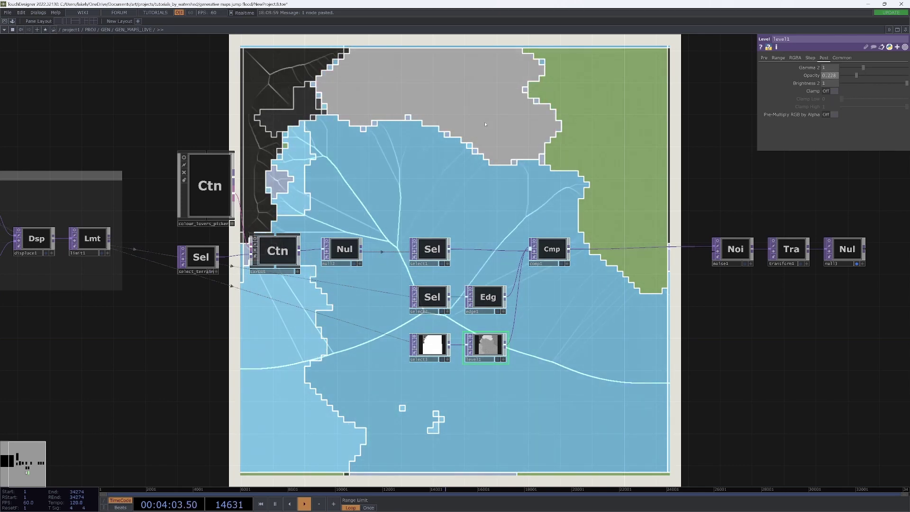
Add level1's Opacity as a custom parameter on the parent GEN_MAPS_LIVE component, labelled Terrain Overlay Opacity
{"action": "left_click_drag", "start_coordinate": [353, 78], "coordinate": [404, 91]}
{"action": "right_click", "coordinate": [404, 91]}
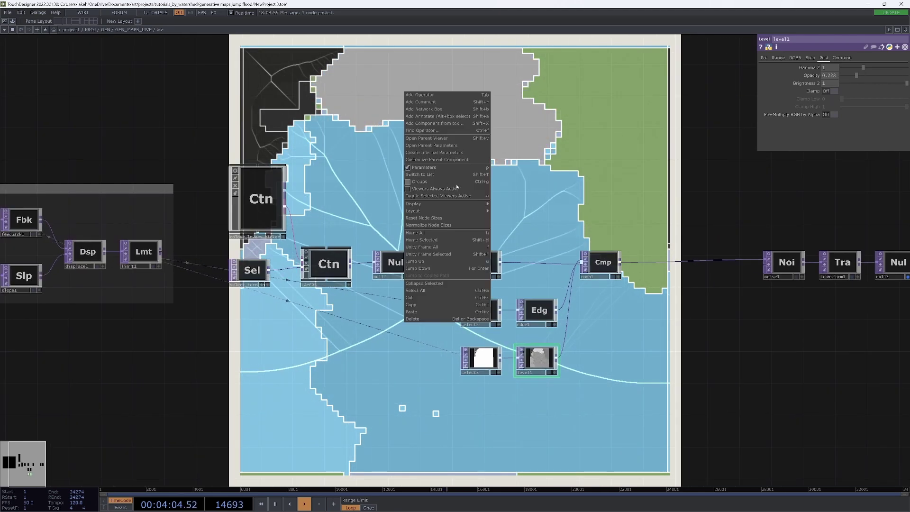
{"action": "left_click", "coordinate": [460, 160]}
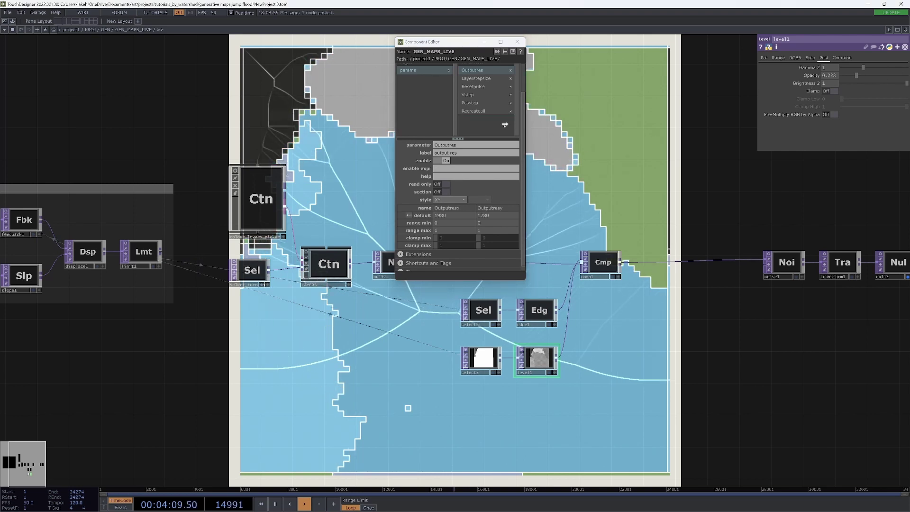
{"action": "left_click_drag", "start_coordinate": [505, 124], "coordinate": [503, 120]}
{"action": "left_click", "coordinate": [435, 153]}
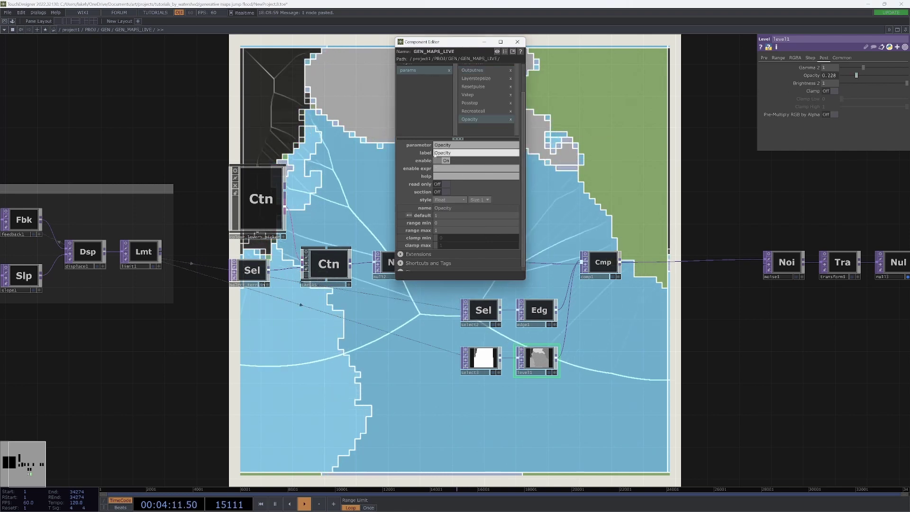
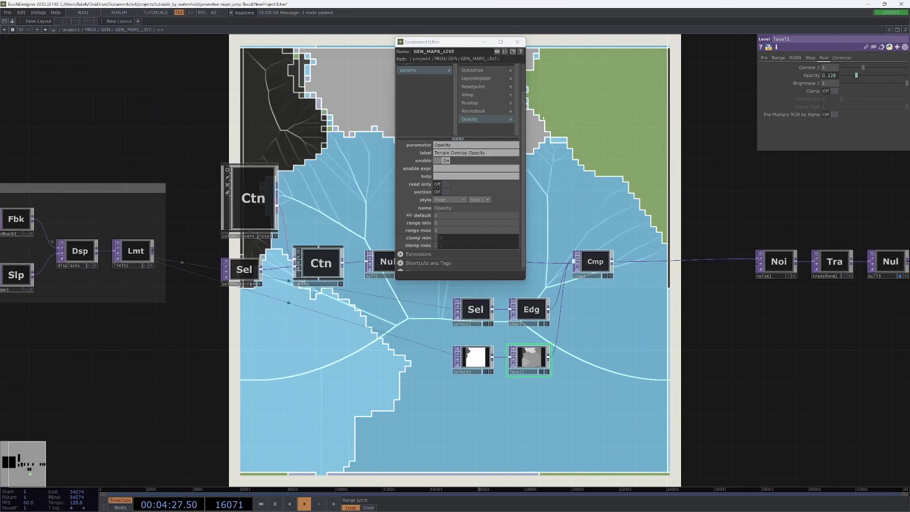
Move noise1, transform1 and null3 closer to comp1 in the network
{"action": "scroll", "coordinate": [602, 180], "scroll_direction": "up", "scroll_amount": 4}
{"action": "scroll", "coordinate": [608, 185], "scroll_direction": "down", "scroll_amount": 4}
{"action": "left_click_drag", "start_coordinate": [764, 218], "coordinate": [677, 239]}
{"action": "left_click_drag", "start_coordinate": [700, 299], "coordinate": [575, 294]}
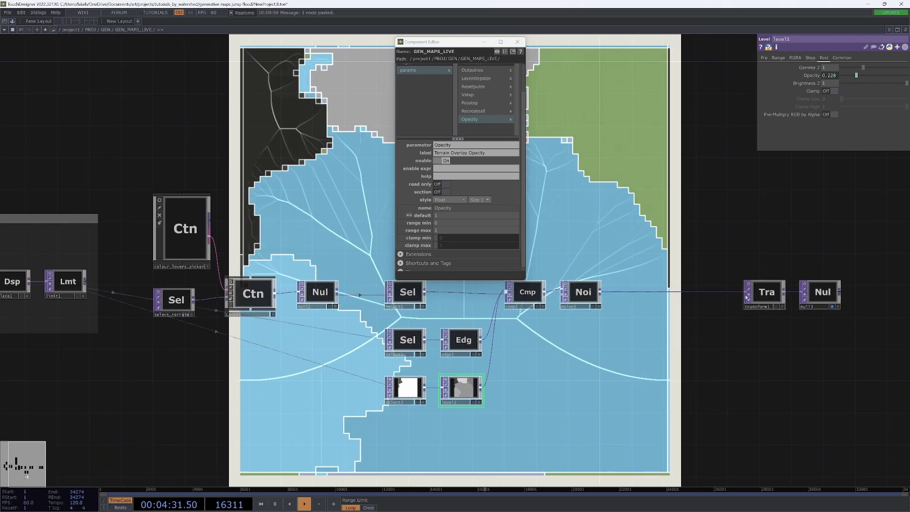
{"action": "left_click_drag", "start_coordinate": [749, 297], "coordinate": [613, 297]}
{"action": "left_click_drag", "start_coordinate": [816, 297], "coordinate": [689, 297]}
Make room before null3 and insert a Level TOP between transform1 and null3
{"action": "left_click_drag", "start_coordinate": [721, 241], "coordinate": [831, 302]}
{"action": "right_click", "coordinate": [718, 311]}
{"action": "left_click", "coordinate": [734, 300]}
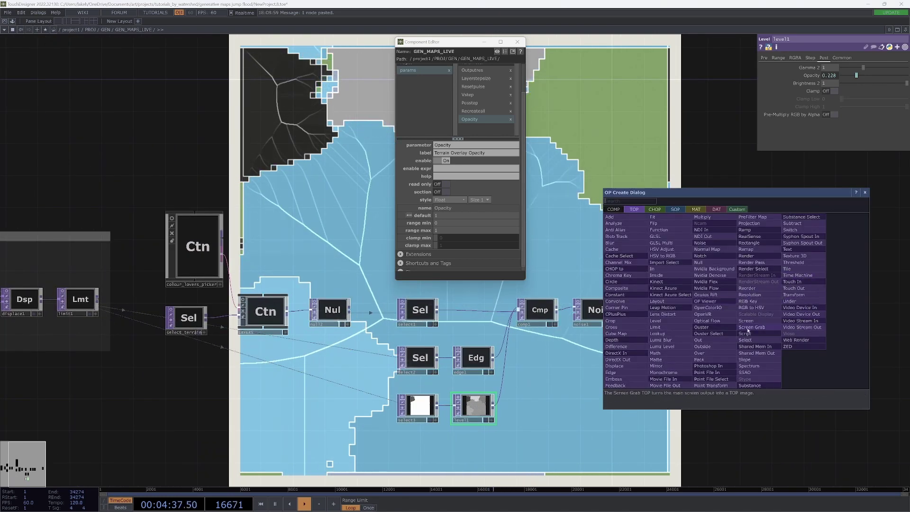
{"action": "left_click", "coordinate": [656, 327]}
{"action": "left_click", "coordinate": [705, 312]}
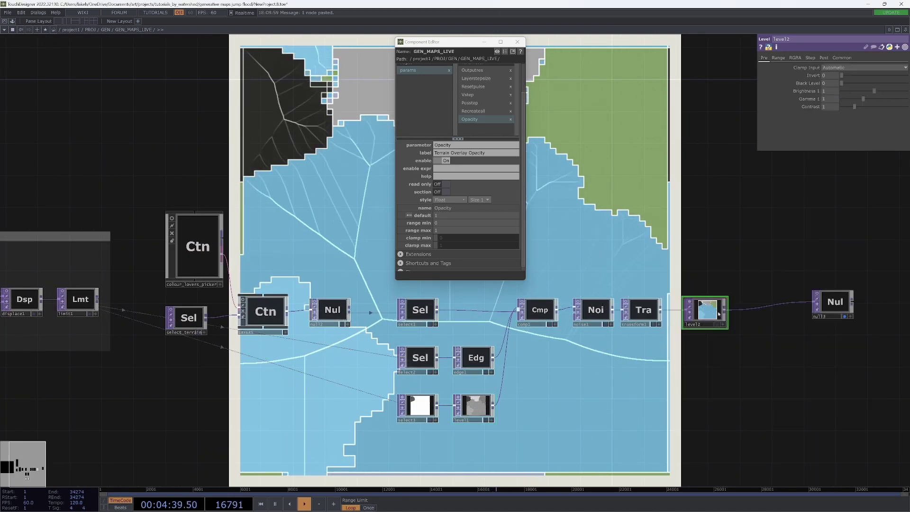
{"action": "left_click_drag", "start_coordinate": [769, 314], "coordinate": [767, 313]}
Close the Component Editor and set level2's Brightness 1 to 0.85 and Gamma 1 to 0.54
{"action": "left_click", "coordinate": [518, 42]}
{"action": "left_click_drag", "start_coordinate": [730, 199], "coordinate": [589, 187]}
{"action": "mouse_move", "coordinate": [874, 95]}
{"action": "left_mouse_down"}
{"action": "mouse_move", "coordinate": [885, 93]}
{"action": "mouse_move", "coordinate": [853, 99]}
{"action": "mouse_move", "coordinate": [880, 94]}
{"action": "mouse_move", "coordinate": [854, 98]}
{"action": "mouse_move", "coordinate": [870, 93]}
{"action": "left_mouse_up"}
{"action": "left_click_drag", "start_coordinate": [608, 156], "coordinate": [630, 155]}
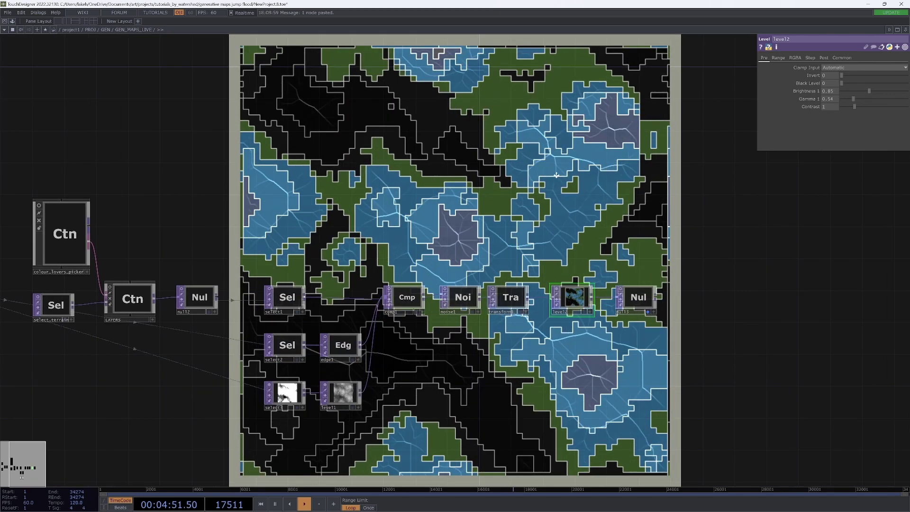
Review the whole GEN_MAPS_LIVE network, its parent level and the Panel parameters of colour_lovers_picker
{"action": "scroll", "coordinate": [593, 158], "scroll_direction": "down", "scroll_amount": 3}
{"action": "left_click_drag", "start_coordinate": [562, 108], "coordinate": [654, 134]}
{"action": "scroll", "coordinate": [523, 171], "scroll_direction": "down", "scroll_amount": 1}
{"action": "left_click_drag", "start_coordinate": [523, 171], "coordinate": [631, 250]}
{"action": "scroll", "coordinate": [671, 215], "scroll_direction": "down", "scroll_amount": 2}
{"action": "left_click_drag", "start_coordinate": [372, 223], "coordinate": [349, 240]}
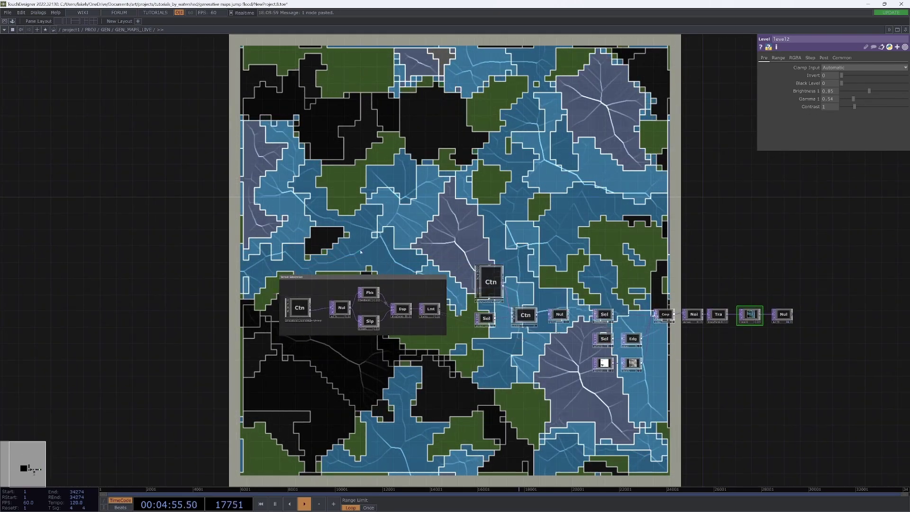
{"action": "scroll", "coordinate": [421, 244], "scroll_direction": "up", "scroll_amount": 2}
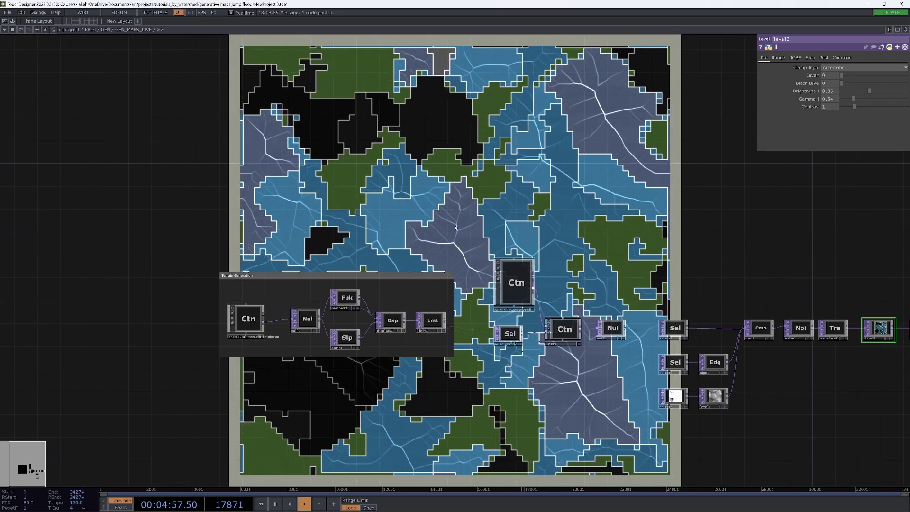
{"action": "key", "text": "u"}
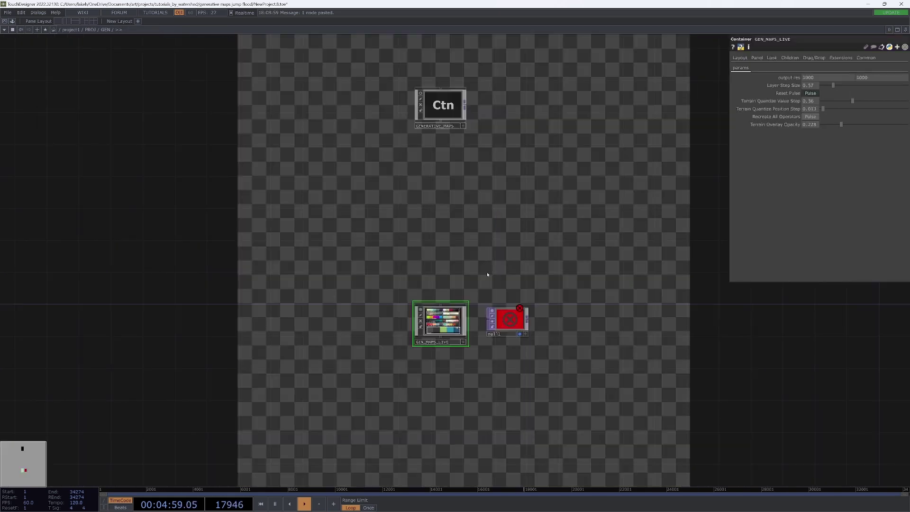
{"action": "double_click", "coordinate": [457, 308]}
{"action": "left_click", "coordinate": [516, 284]}
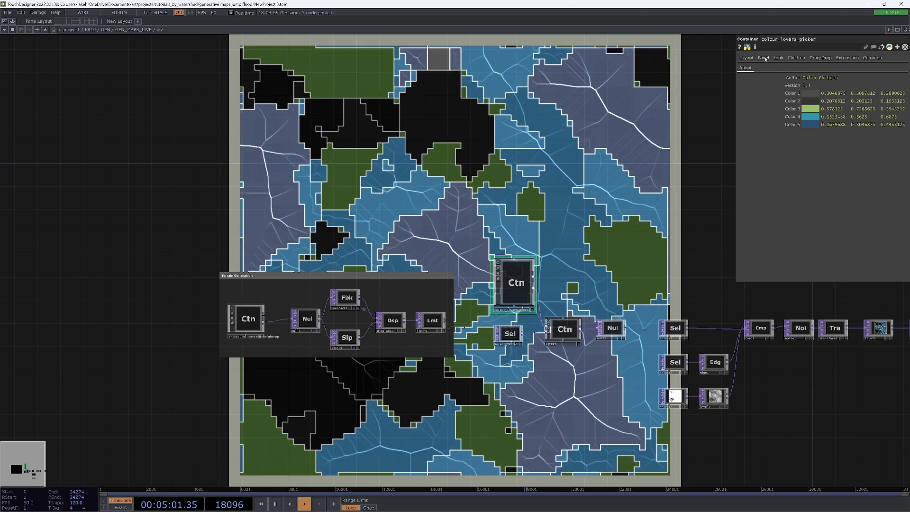
{"action": "left_click", "coordinate": [764, 58]}
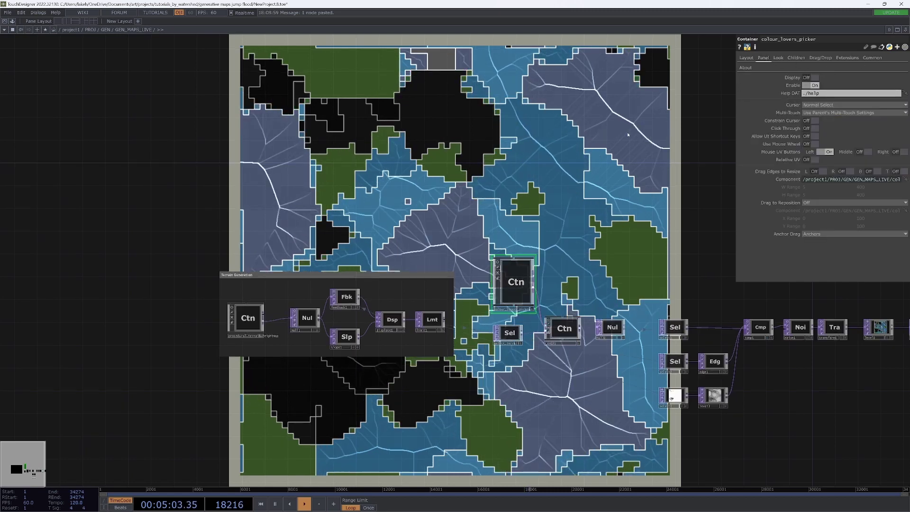
Output null3's final map from GEN_MAPS_LIVE and connect that output to null1 at the parent level
{"action": "key", "text": "u"}
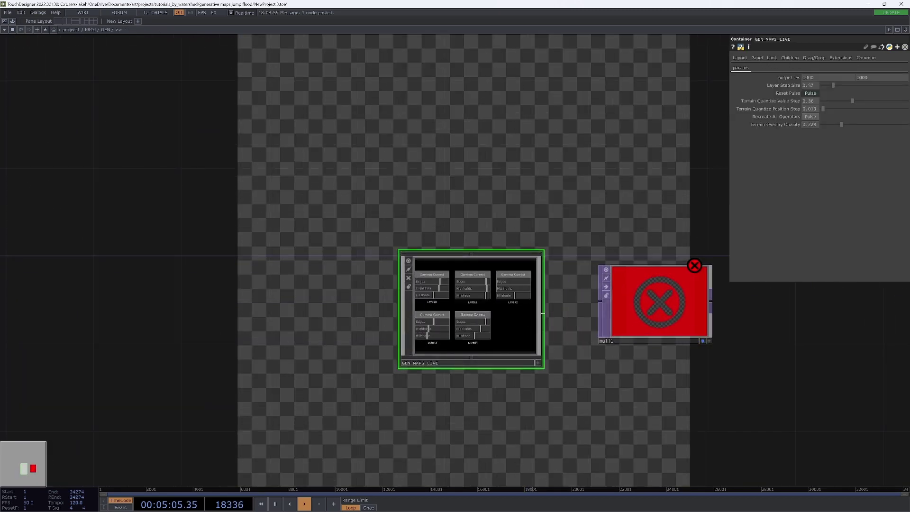
{"action": "key", "text": "i"}
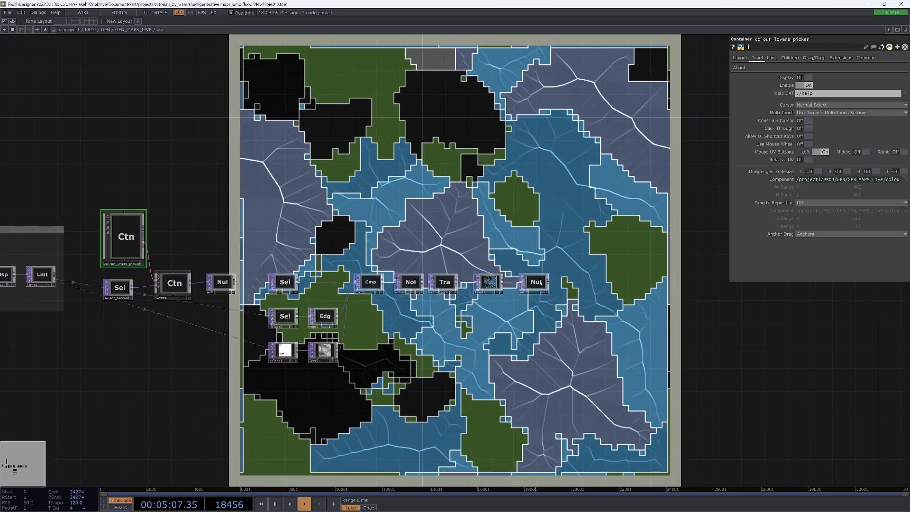
{"action": "scroll", "coordinate": [554, 294], "scroll_direction": "up", "scroll_amount": 3}
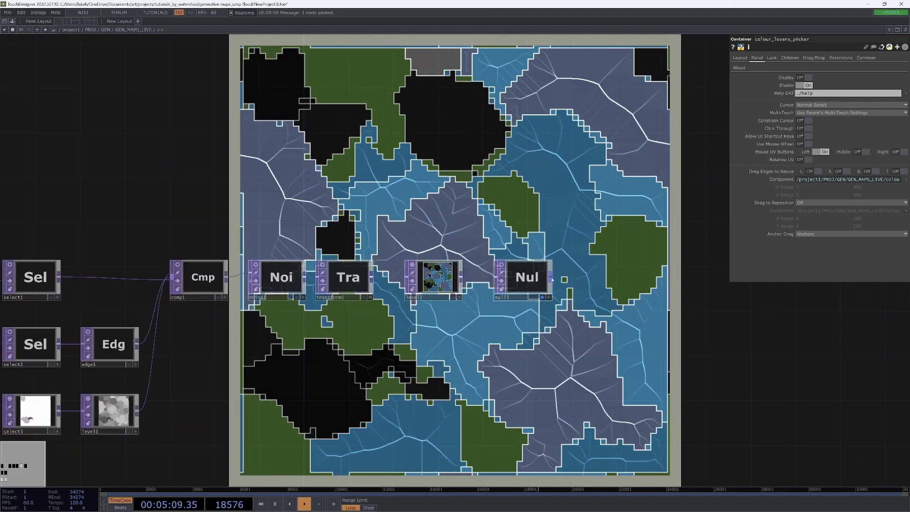
{"action": "key", "text": "u"}
{"action": "left_click", "coordinate": [598, 307]}
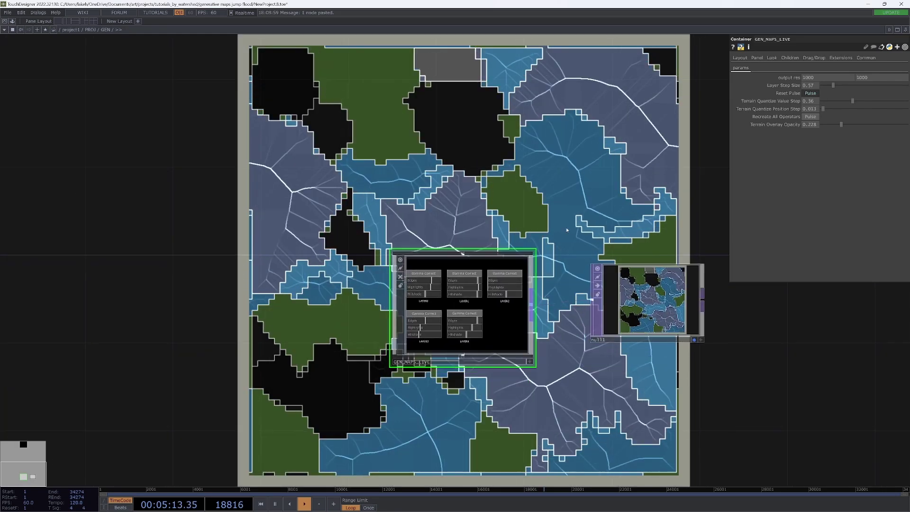
Set GEN_MAPS_LIVE's Terrain Overlay Opacity to 0.146, Terrain Quantize Position Step to 0.071, Value Step to 0.255 and Layer Step Size to 0.36
{"action": "left_click_drag", "start_coordinate": [587, 192], "coordinate": [436, 246]}
{"action": "left_click_drag", "start_coordinate": [828, 125], "coordinate": [881, 108]}
{"action": "mouse_move", "coordinate": [824, 109]}
{"action": "left_mouse_down"}
{"action": "mouse_move", "coordinate": [839, 85]}
{"action": "mouse_move", "coordinate": [828, 110]}
{"action": "left_mouse_up"}
{"action": "left_click", "coordinate": [844, 101]}
{"action": "left_click_drag", "start_coordinate": [464, 342], "coordinate": [563, 268]}
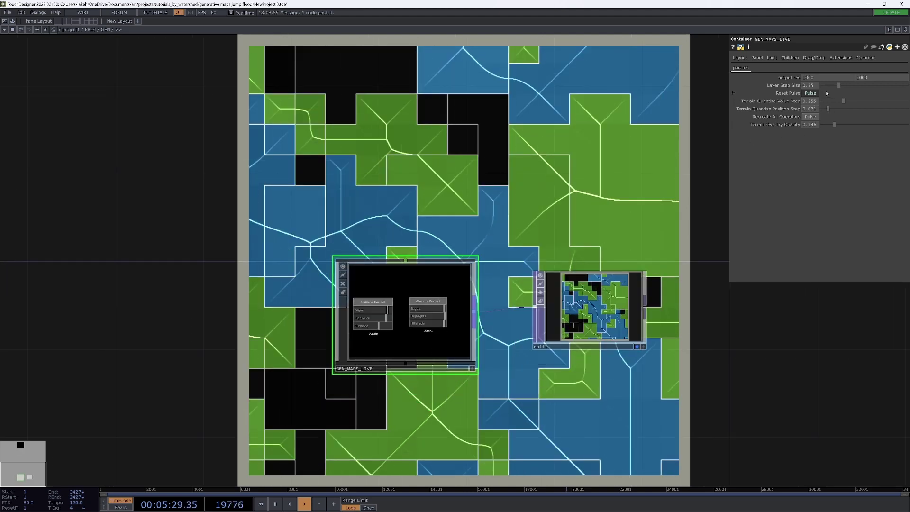
{"action": "left_click_drag", "start_coordinate": [835, 89], "coordinate": [827, 86]}
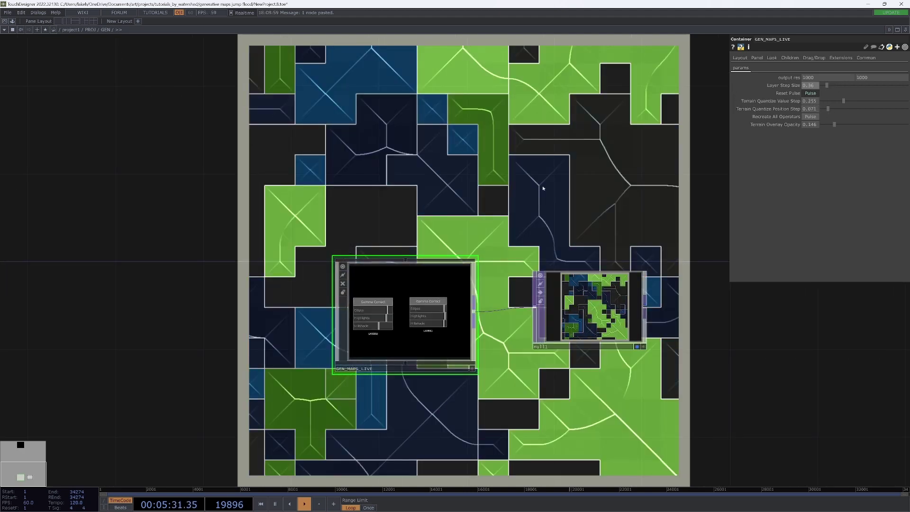
Trigger Recreate All Operators on GEN_MAPS_LIVE and slightly lower the Terrain Quantize Value Step
{"action": "left_click_drag", "start_coordinate": [616, 164], "coordinate": [647, 172]}
{"action": "left_click", "coordinate": [811, 119]}
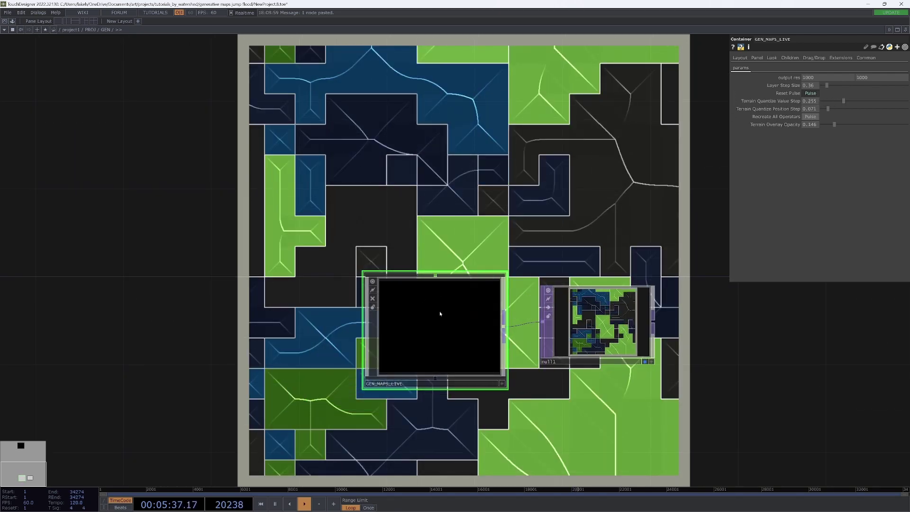
{"action": "left_click_drag", "start_coordinate": [511, 187], "coordinate": [465, 244]}
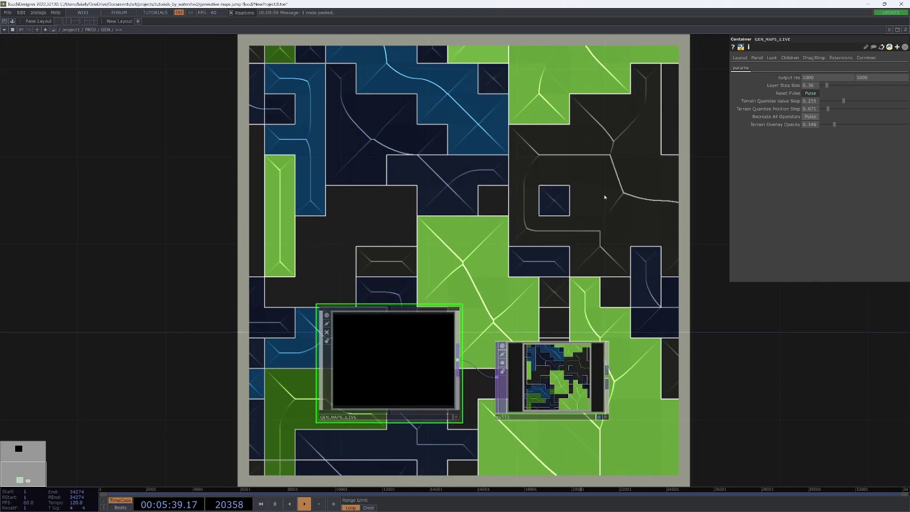
{"action": "left_click_drag", "start_coordinate": [580, 202], "coordinate": [525, 212]}
{"action": "left_click_drag", "start_coordinate": [843, 101], "coordinate": [839, 101]}
Go into GEN_MAPS_LIVE's LAYERS container and examine the replicator and all the replicated layers
{"action": "left_click_drag", "start_coordinate": [341, 404], "coordinate": [481, 312]}
{"action": "key", "text": "i"}
{"action": "scroll", "coordinate": [329, 195], "scroll_direction": "down", "scroll_amount": 3}
{"action": "left_click_drag", "start_coordinate": [329, 194], "coordinate": [673, 175]}
{"action": "scroll", "coordinate": [697, 174], "scroll_direction": "down", "scroll_amount": 3}
{"action": "left_click_drag", "start_coordinate": [577, 193], "coordinate": [620, 297]}
{"action": "scroll", "coordinate": [532, 311], "scroll_direction": "up", "scroll_amount": 3}
{"action": "key", "text": "i"}
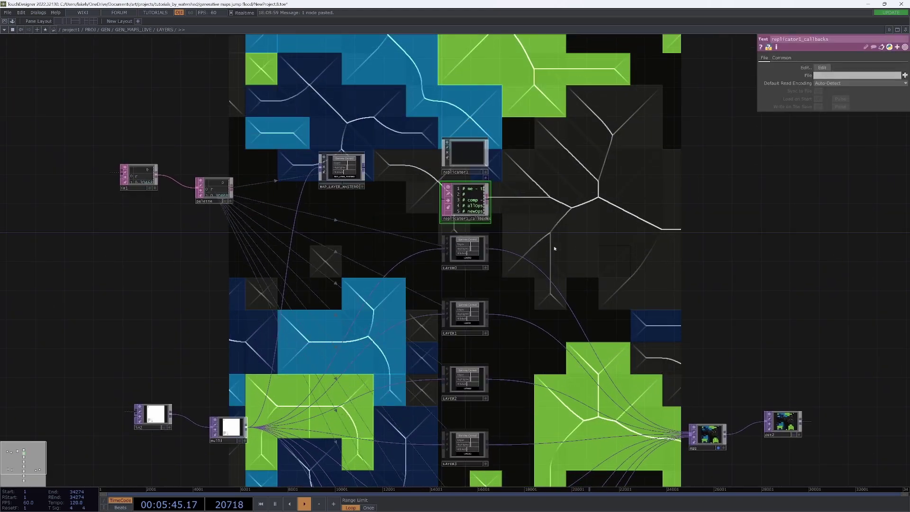
{"action": "scroll", "coordinate": [453, 143], "scroll_direction": "up", "scroll_amount": 2}
{"action": "scroll", "coordinate": [456, 145], "scroll_direction": "down", "scroll_amount": 6}
{"action": "scroll", "coordinate": [469, 322], "scroll_direction": "up", "scroll_amount": 4}
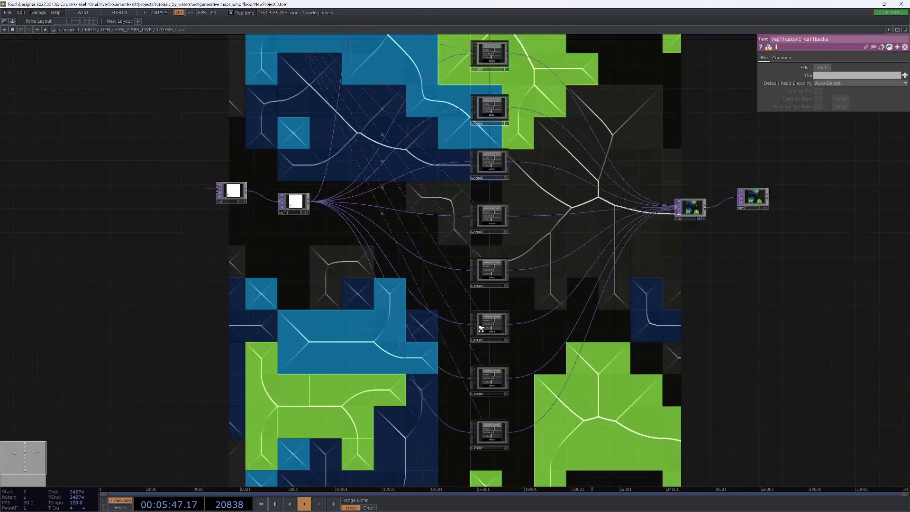
{"action": "scroll", "coordinate": [496, 294], "scroll_direction": "down", "scroll_amount": 5}
Check the Panel parameters of MAP_LAYER_MASTER0 inside the LAYERS container
{"action": "key", "text": "u"}
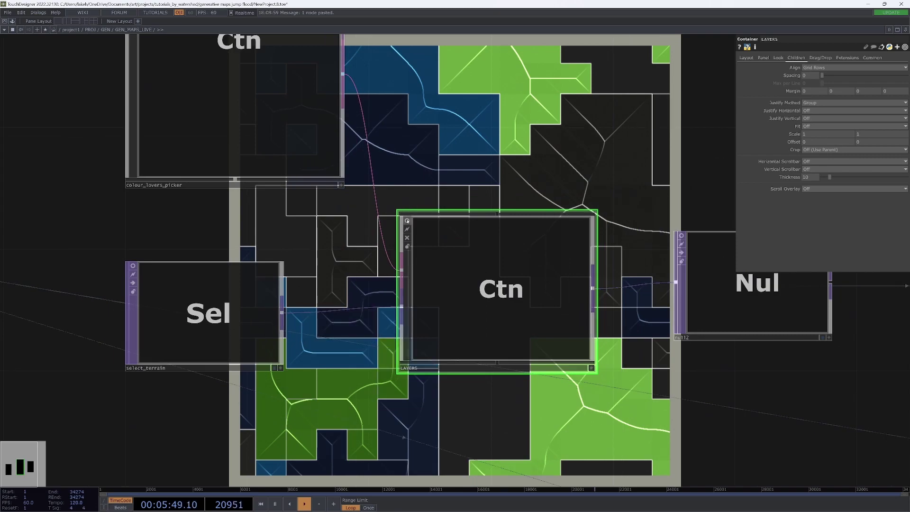
{"action": "scroll", "coordinate": [488, 278], "scroll_direction": "down", "scroll_amount": 2}
{"action": "scroll", "coordinate": [490, 280], "scroll_direction": "up", "scroll_amount": 5}
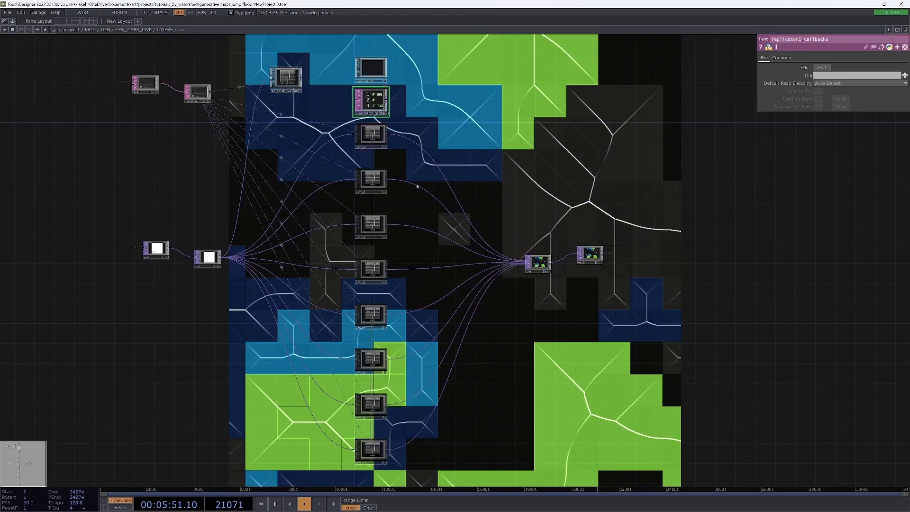
{"action": "left_click_drag", "start_coordinate": [414, 181], "coordinate": [533, 253]}
{"action": "scroll", "coordinate": [534, 252], "scroll_direction": "up", "scroll_amount": 5}
{"action": "left_click", "coordinate": [511, 181]}
{"action": "left_click_drag", "start_coordinate": [596, 235], "coordinate": [596, 319]}
{"action": "scroll", "coordinate": [596, 313], "scroll_direction": "down", "scroll_amount": 5}
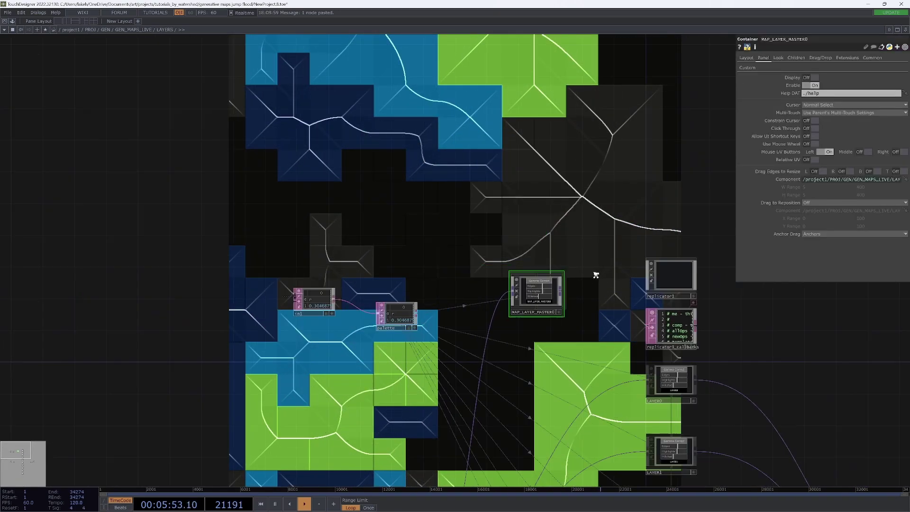
{"action": "left_click_drag", "start_coordinate": [696, 290], "coordinate": [638, 209]}
Return to GEN_MAPS_LIVE and set the LAYERS container's children alignment to Top to Bottom
{"action": "key", "text": "u"}
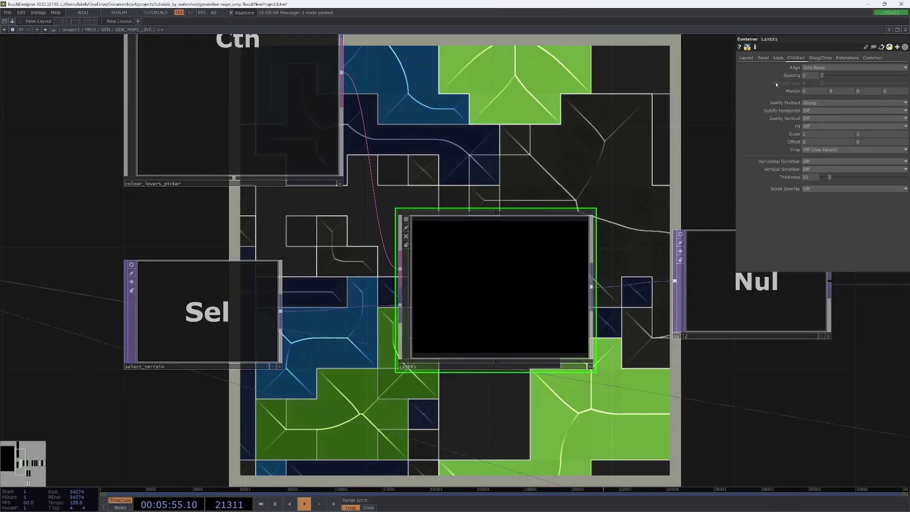
{"action": "left_click", "coordinate": [828, 68]}
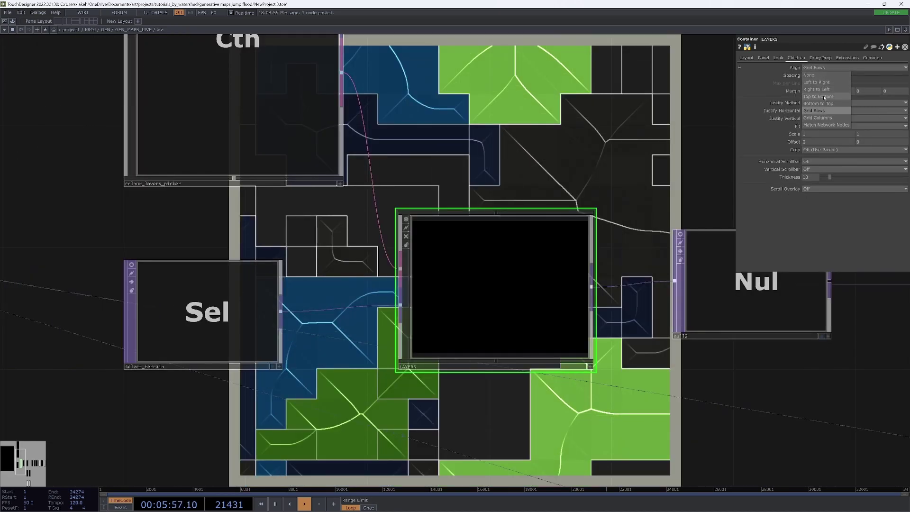
{"action": "left_click", "coordinate": [824, 97]}
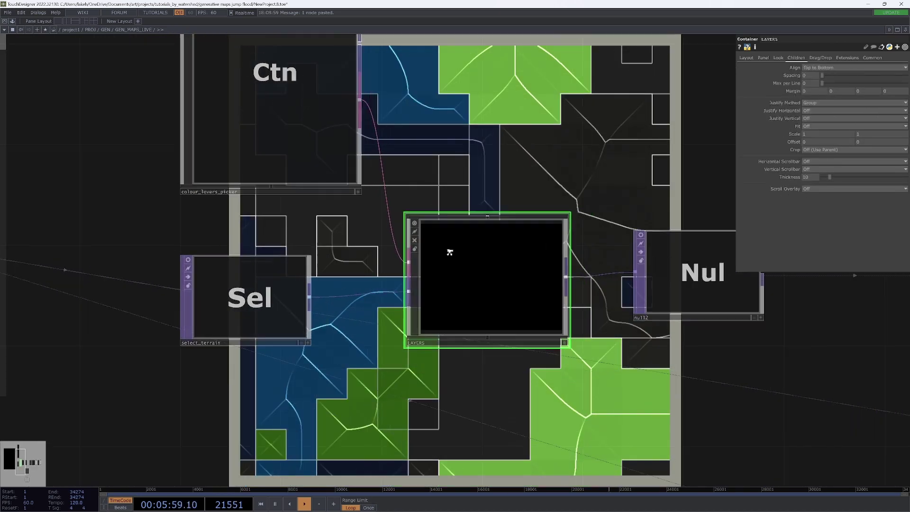
Go into the LAYERS container and examine MAP_LAYER_MASTER0, the replicator with its callbacks, and the replicated layers
{"action": "double_click", "coordinate": [450, 252]}
{"action": "key", "text": "u"}
{"action": "key", "text": "i"}
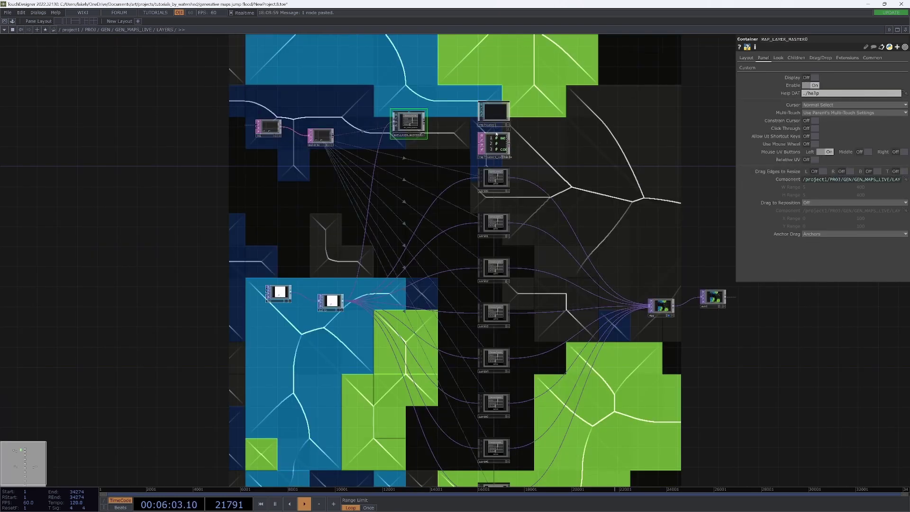
{"action": "left_click_drag", "start_coordinate": [562, 202], "coordinate": [581, 258]}
{"action": "scroll", "coordinate": [581, 258], "scroll_direction": "up", "scroll_amount": 3}
{"action": "left_click_drag", "start_coordinate": [521, 214], "coordinate": [577, 287]}
{"action": "scroll", "coordinate": [576, 286], "scroll_direction": "up", "scroll_amount": 4}
{"action": "left_click_drag", "start_coordinate": [248, 278], "coordinate": [555, 267]}
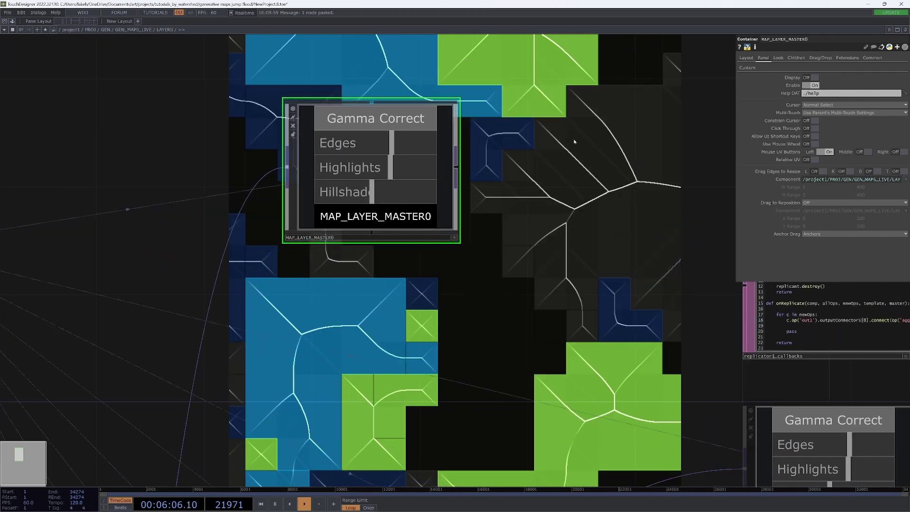
{"action": "left_click_drag", "start_coordinate": [563, 205], "coordinate": [329, 177]}
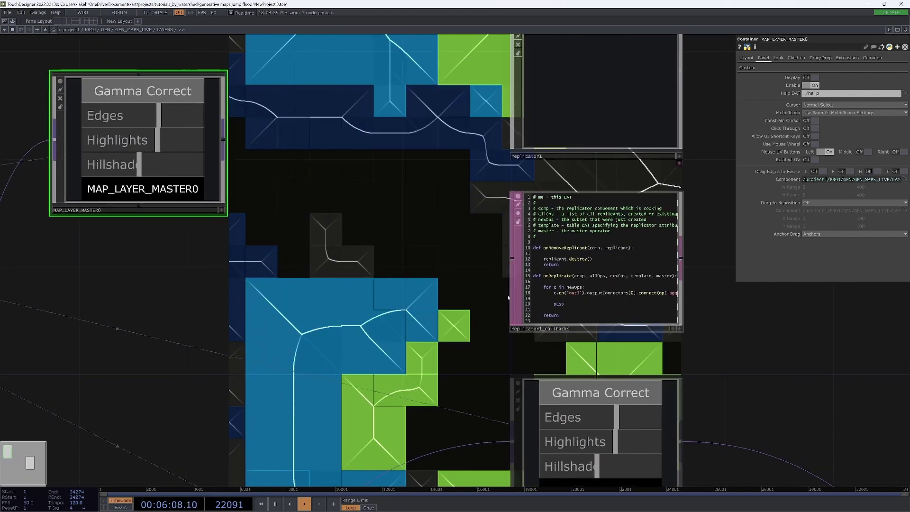
{"action": "left_click_drag", "start_coordinate": [488, 299], "coordinate": [417, 250]}
{"action": "left_click_drag", "start_coordinate": [757, 311], "coordinate": [742, 251]}
{"action": "scroll", "coordinate": [732, 192], "scroll_direction": "down", "scroll_amount": 5}
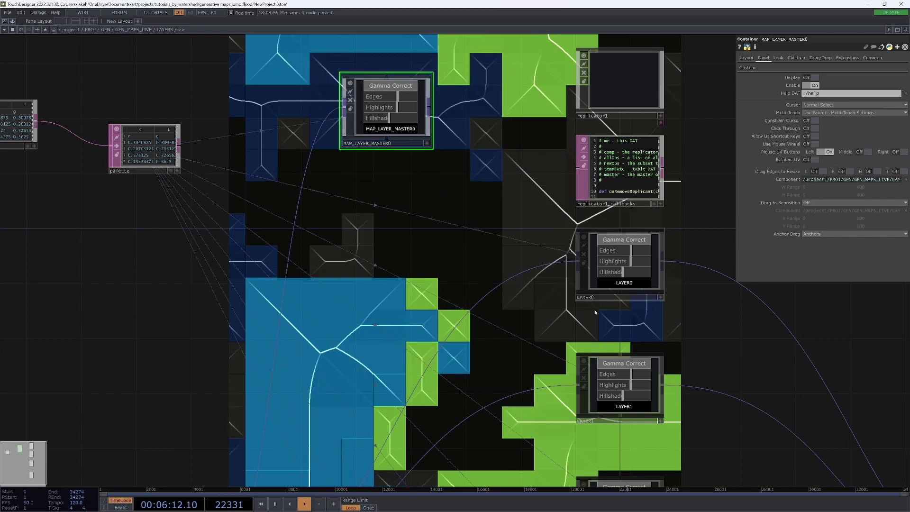
{"action": "left_click_drag", "start_coordinate": [640, 338], "coordinate": [580, 336]}
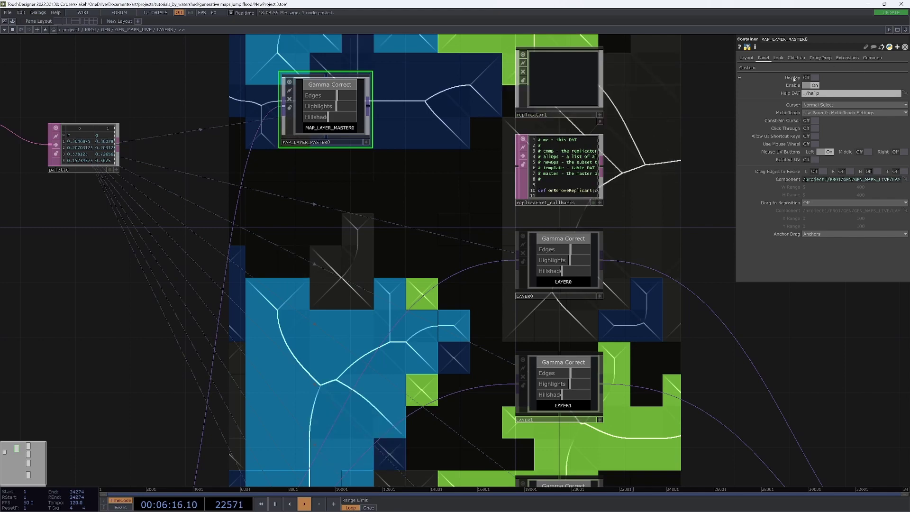
Look up the Display parameter's scripting name on MAP_LAYER_MASTER0 and add "c.par.display = True" to the onReplicate loop in replicator1_callbacks
{"action": "left_click", "coordinate": [765, 78]}
{"action": "scroll", "coordinate": [660, 253], "scroll_direction": "up", "scroll_amount": 3}
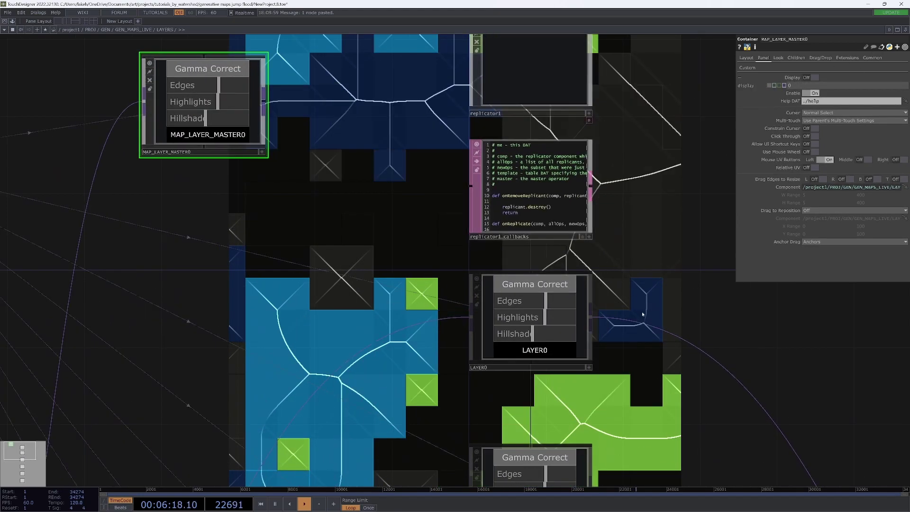
{"action": "scroll", "coordinate": [652, 201], "scroll_direction": "up", "scroll_amount": 3}
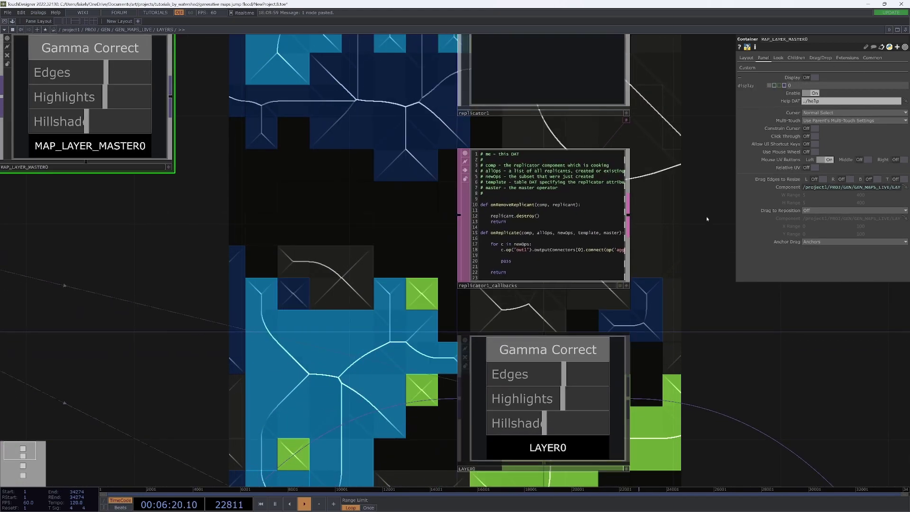
{"action": "left_click_drag", "start_coordinate": [627, 290], "coordinate": [658, 433]}
{"action": "left_click", "coordinate": [657, 429]}
{"action": "left_click_drag", "start_coordinate": [709, 366], "coordinate": [737, 326]}
{"action": "left_click", "coordinate": [678, 352]}
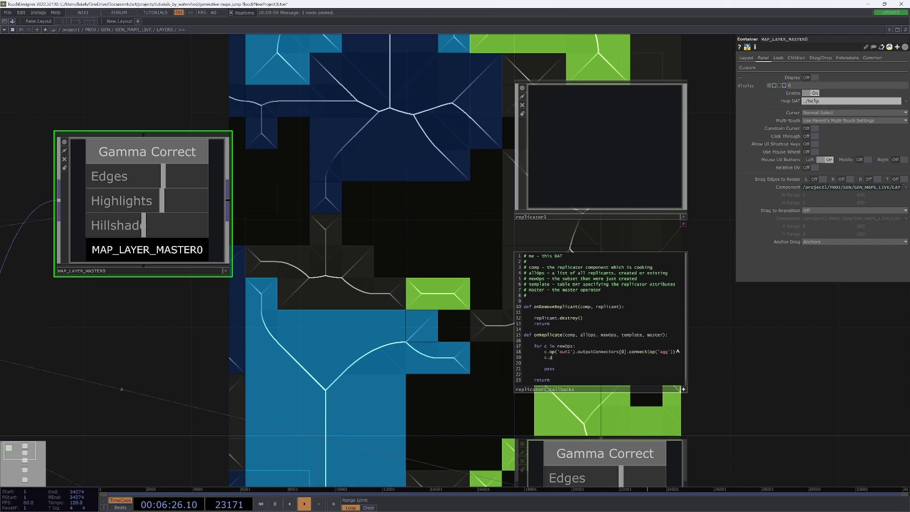
{"action": "type", "text": "ar.display = True"}
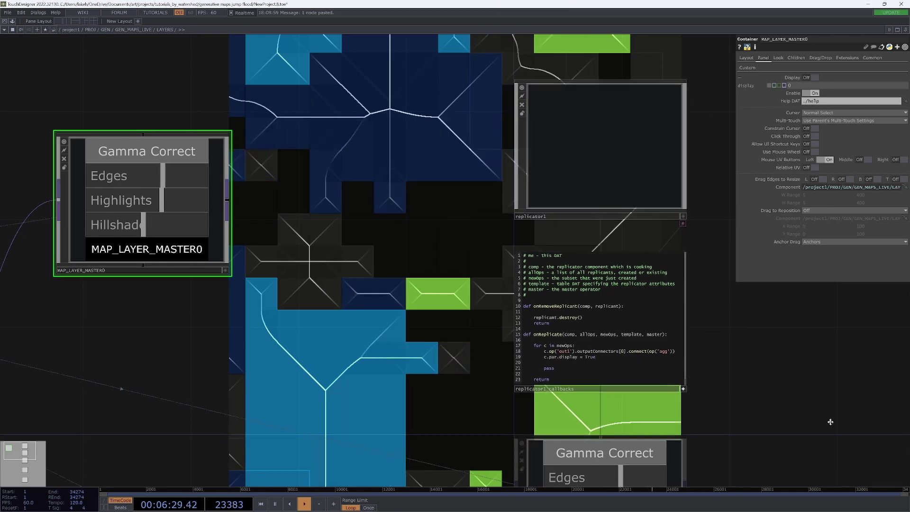
Return to the GEN network and raise GEN_MAPS_LIVE's Layer Step Size to 0.47
{"action": "scroll", "coordinate": [778, 355], "scroll_direction": "down", "scroll_amount": 5}
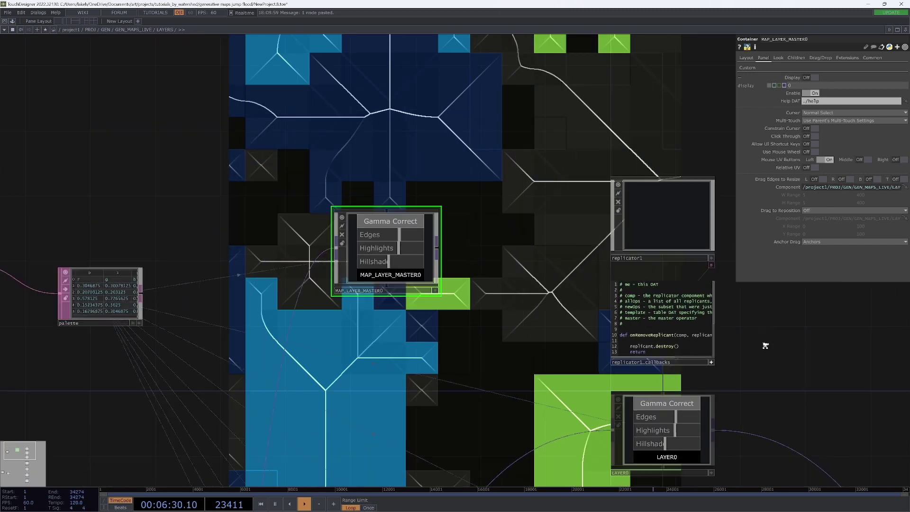
{"action": "left_click_drag", "start_coordinate": [695, 248], "coordinate": [511, 173]}
{"action": "left_click", "coordinate": [511, 173]}
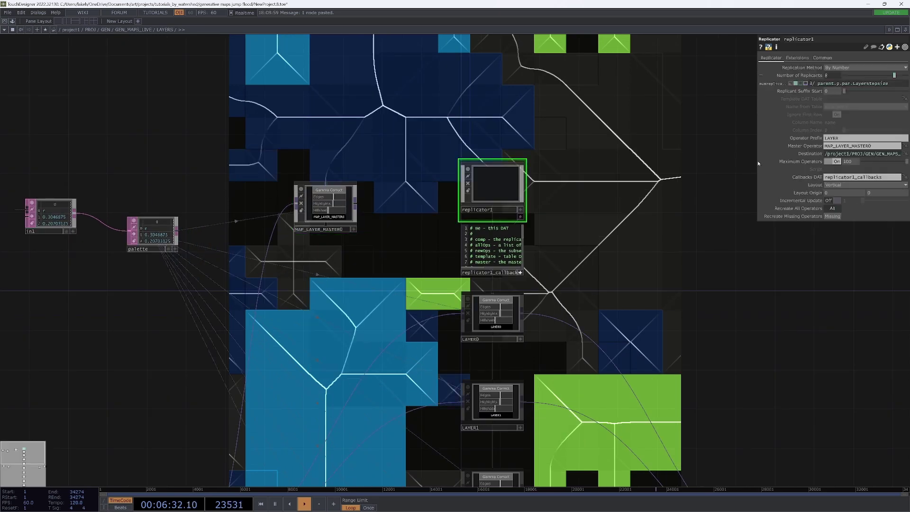
{"action": "key", "text": "u"}
{"action": "key", "text": "u"}
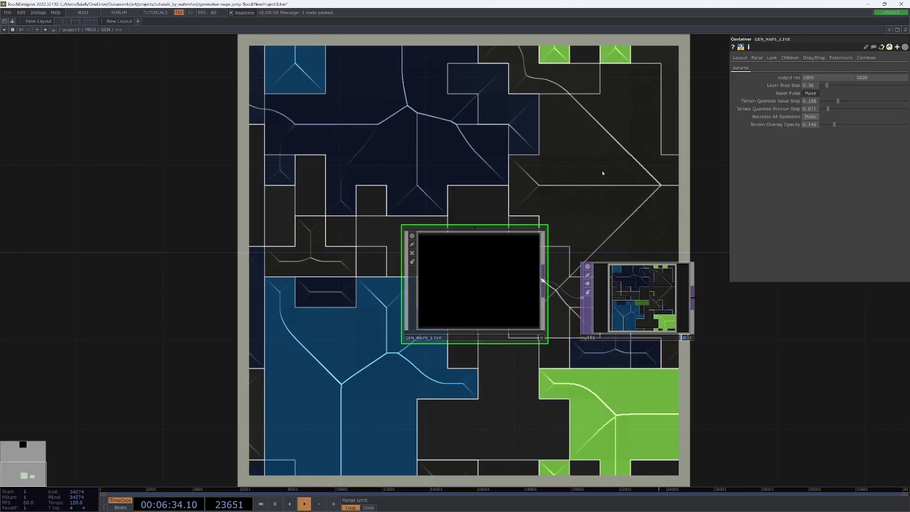
{"action": "left_click_drag", "start_coordinate": [829, 86], "coordinate": [832, 86]}
Go back into the LAYERS container, check LAYER0's Panel parameters, and recreate all operators from replicator1
{"action": "left_click_drag", "start_coordinate": [460, 438], "coordinate": [493, 332]}
{"action": "key", "text": "i"}
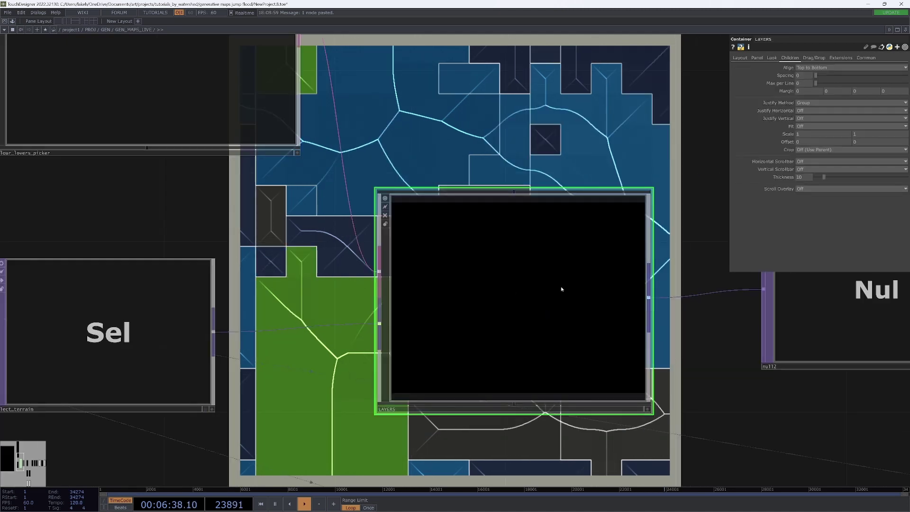
{"action": "key", "text": "i"}
{"action": "left_click", "coordinate": [493, 313]}
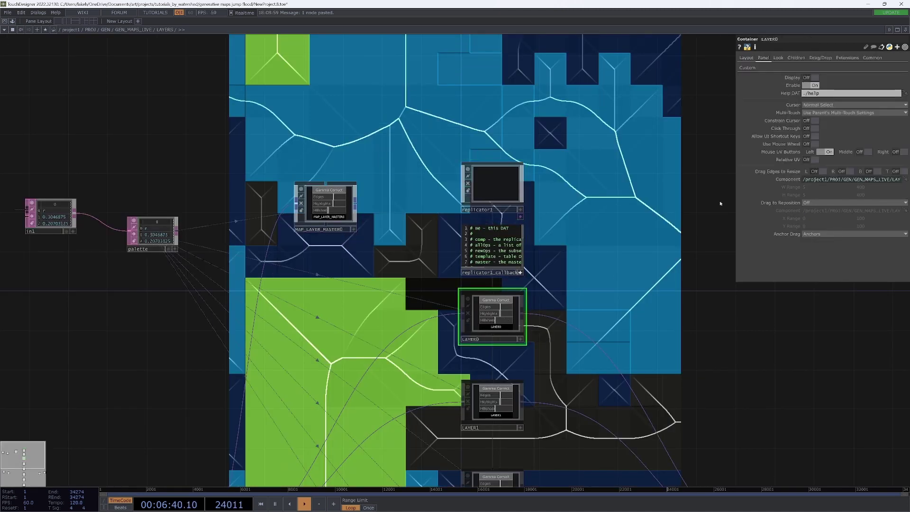
{"action": "left_click", "coordinate": [497, 186]}
{"action": "left_click", "coordinate": [830, 210]}
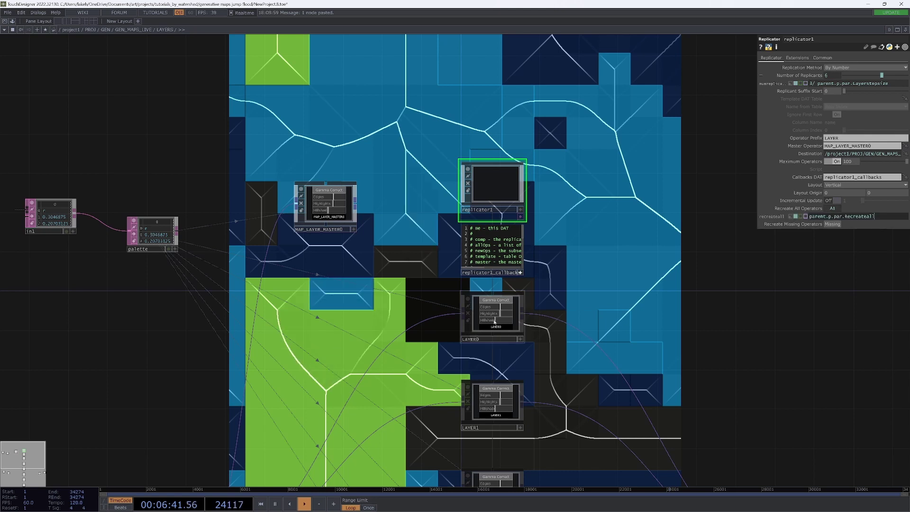
{"action": "left_click", "coordinate": [493, 321]}
Set the LAYERS container's children alignment to Grid Rows and return to the GEN network
{"action": "key", "text": "u"}
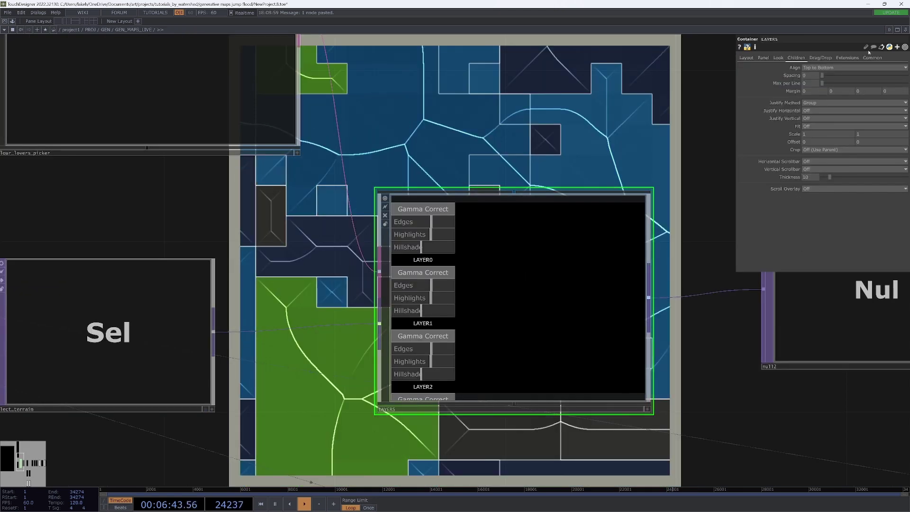
{"action": "left_click", "coordinate": [823, 67]}
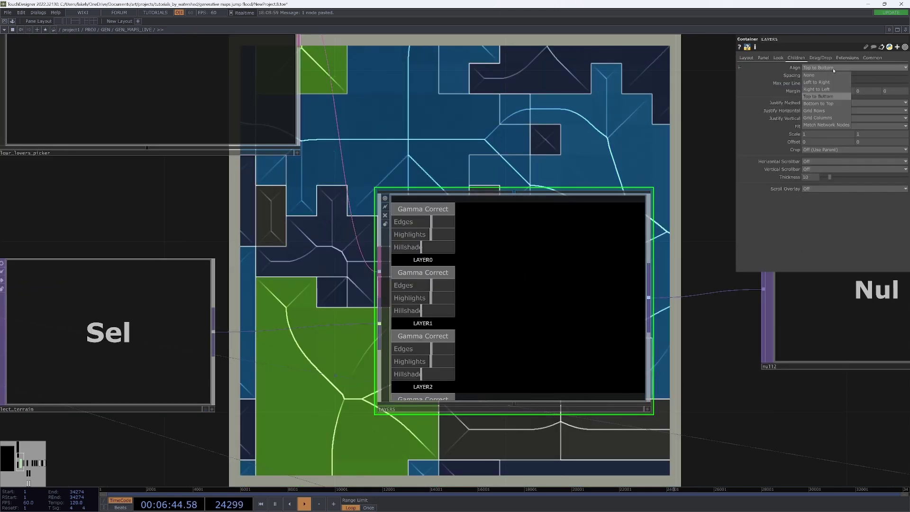
{"action": "left_click", "coordinate": [823, 110]}
{"action": "key", "text": "u"}
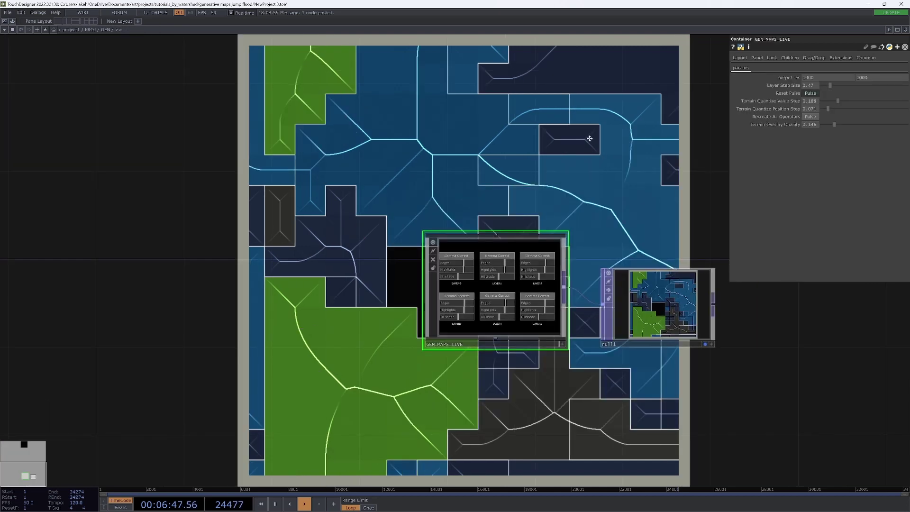
Try out GEN_MAPS_LIVE's combined layer UI in its viewer and check the Panel parameters of its LAYERS container
{"action": "left_click_drag", "start_coordinate": [570, 341], "coordinate": [517, 377]}
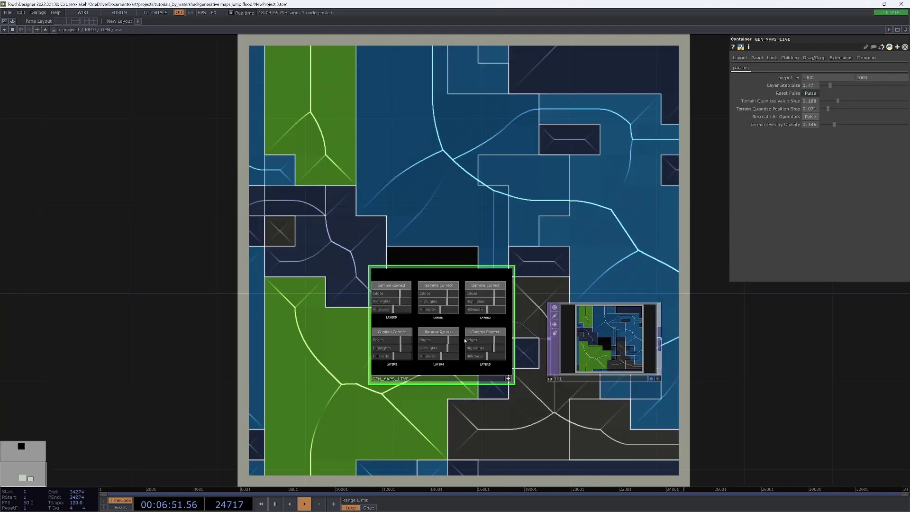
{"action": "left_click", "coordinate": [509, 379]}
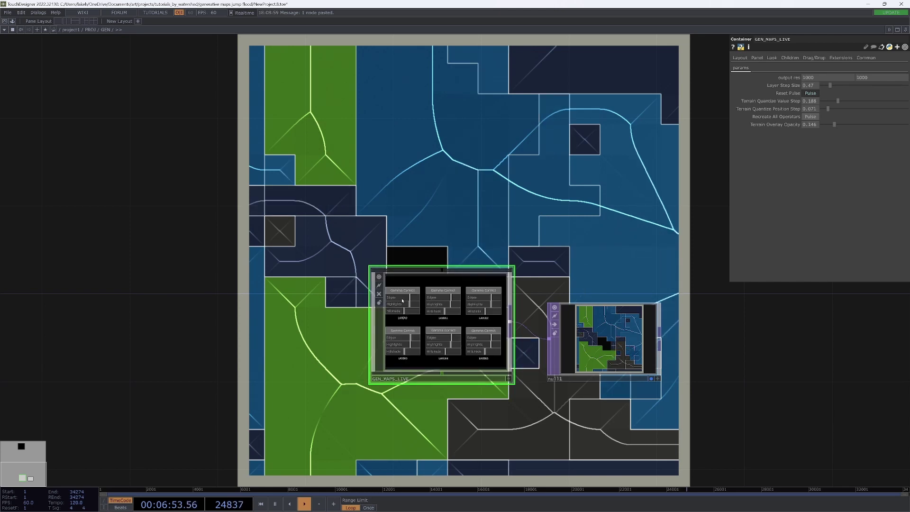
{"action": "key", "text": "i"}
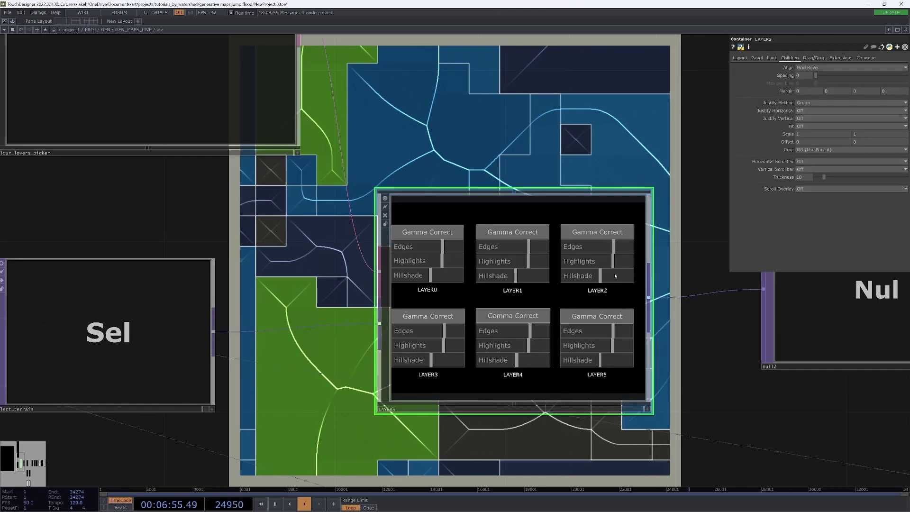
{"action": "left_click", "coordinate": [761, 59]}
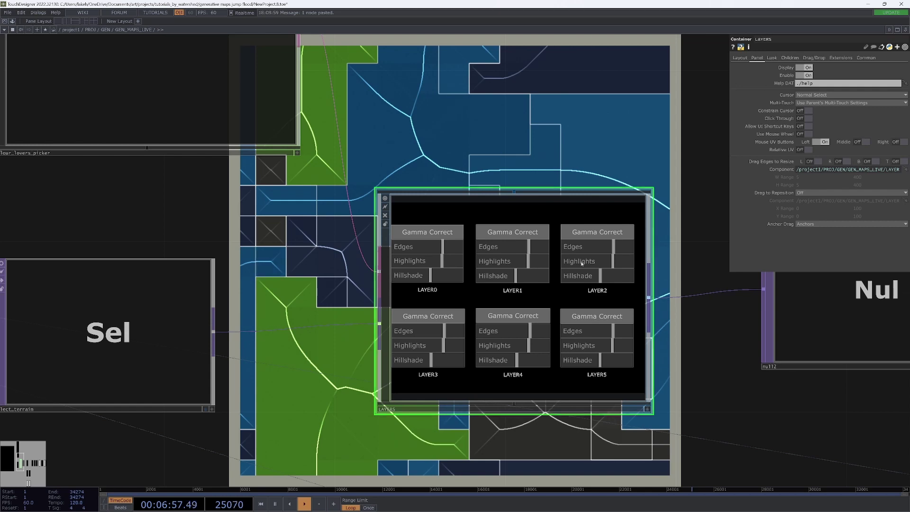
{"action": "key", "text": "u"}
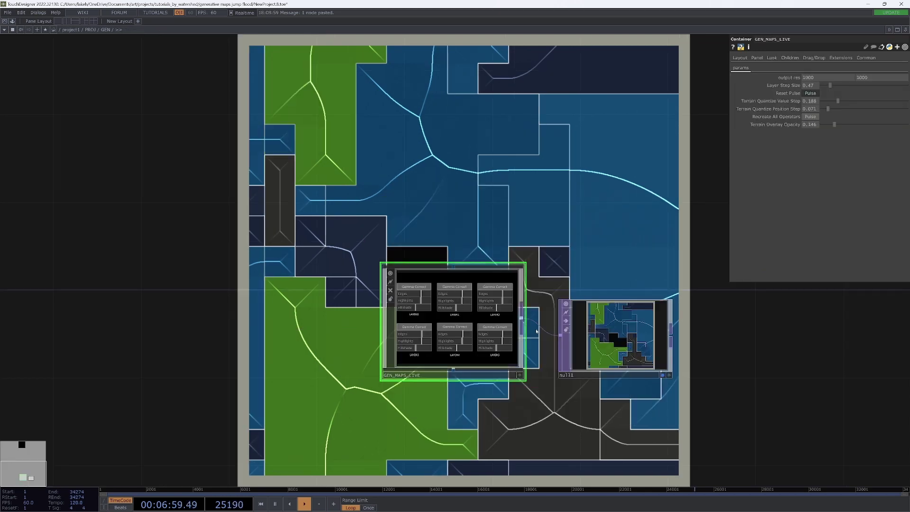
Lower GEN_MAPS_LIVE's Terrain Quantize Value Step to 0.046 and its Terrain Quantize Position Step to 0.0001
{"action": "left_click_drag", "start_coordinate": [506, 265], "coordinate": [312, 336]}
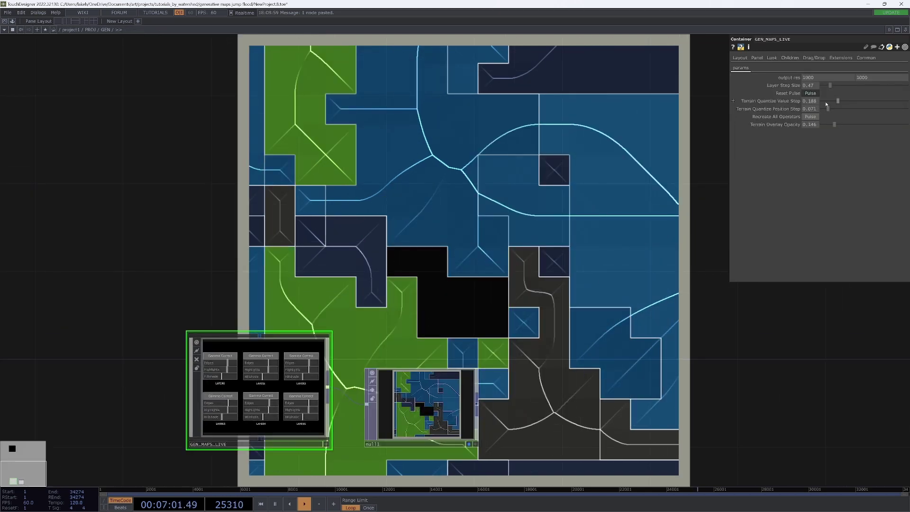
{"action": "left_click_drag", "start_coordinate": [827, 103], "coordinate": [821, 109]}
{"action": "left_click_drag", "start_coordinate": [709, 141], "coordinate": [840, 62]}
{"action": "left_click_drag", "start_coordinate": [669, 185], "coordinate": [557, 223]}
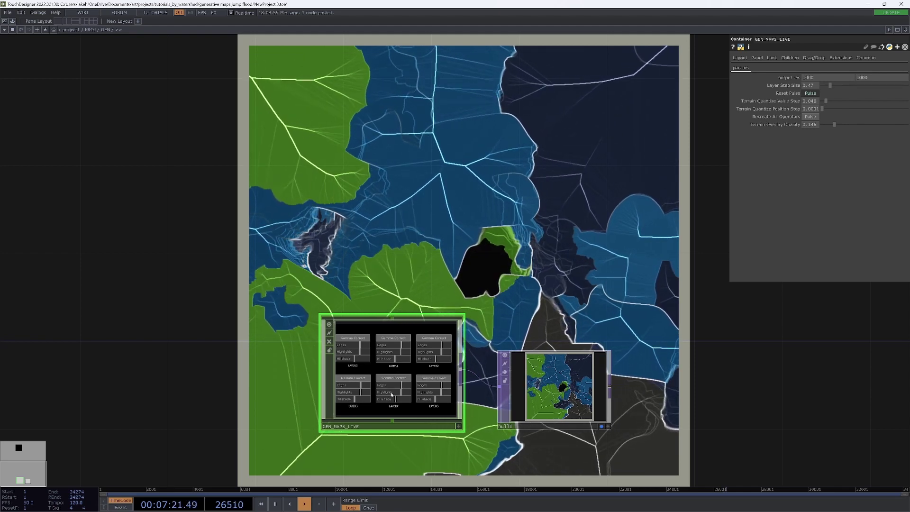
{"action": "left_click_drag", "start_coordinate": [676, 192], "coordinate": [432, 121]}
{"action": "left_click_drag", "start_coordinate": [319, 124], "coordinate": [486, 116]}
{"action": "mouse_move", "coordinate": [635, 257]}
{"action": "left_mouse_down"}
{"action": "mouse_move", "coordinate": [610, 270]}
{"action": "mouse_move", "coordinate": [627, 253]}
{"action": "left_mouse_up"}
{"action": "left_click_drag", "start_coordinate": [581, 278], "coordinate": [624, 253]}
{"action": "left_click_drag", "start_coordinate": [582, 199], "coordinate": [509, 282]}
{"action": "left_click_drag", "start_coordinate": [594, 357], "coordinate": [595, 357]}
{"action": "left_click_drag", "start_coordinate": [474, 327], "coordinate": [596, 246]}
{"action": "left_click_drag", "start_coordinate": [449, 246], "coordinate": [448, 269]}
Turn off the node viewers of GEN_MAPS_LIVE and null1 so the background map is less covered
{"action": "left_click", "coordinate": [402, 253]}
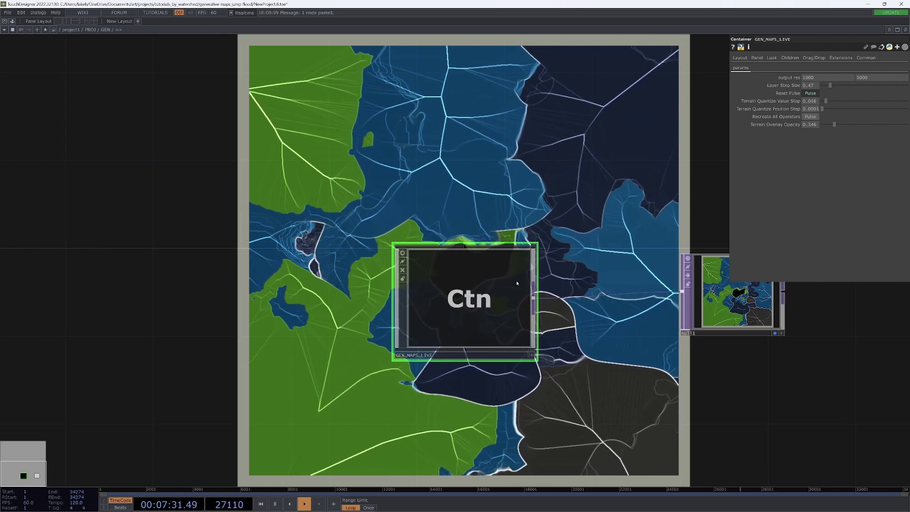
{"action": "left_click_drag", "start_coordinate": [590, 222], "coordinate": [576, 259]}
{"action": "left_click_drag", "start_coordinate": [721, 319], "coordinate": [677, 341]}
{"action": "left_click", "coordinate": [630, 317]}
{"action": "left_click_drag", "start_coordinate": [654, 270], "coordinate": [606, 276]}
{"action": "left_click_drag", "start_coordinate": [645, 329], "coordinate": [605, 309]}
{"action": "left_click_drag", "start_coordinate": [597, 195], "coordinate": [557, 132]}
{"action": "left_click_drag", "start_coordinate": [654, 386], "coordinate": [673, 442]}
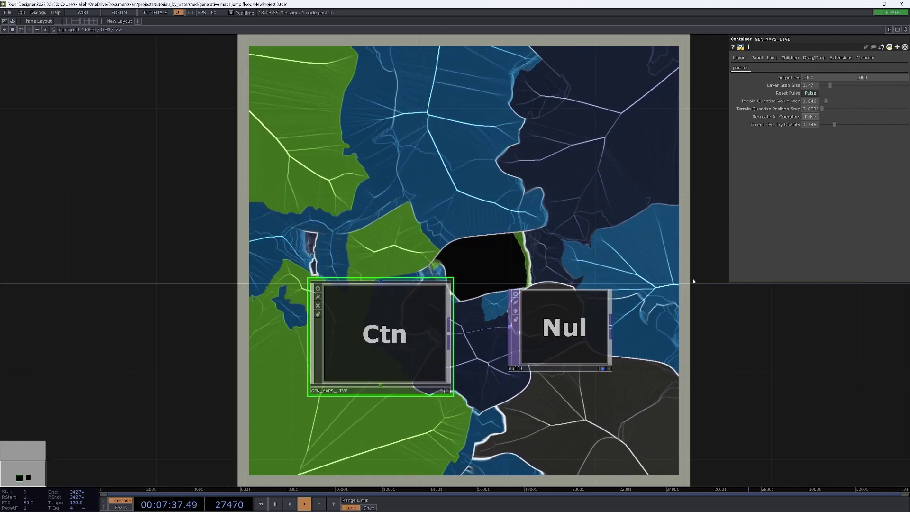